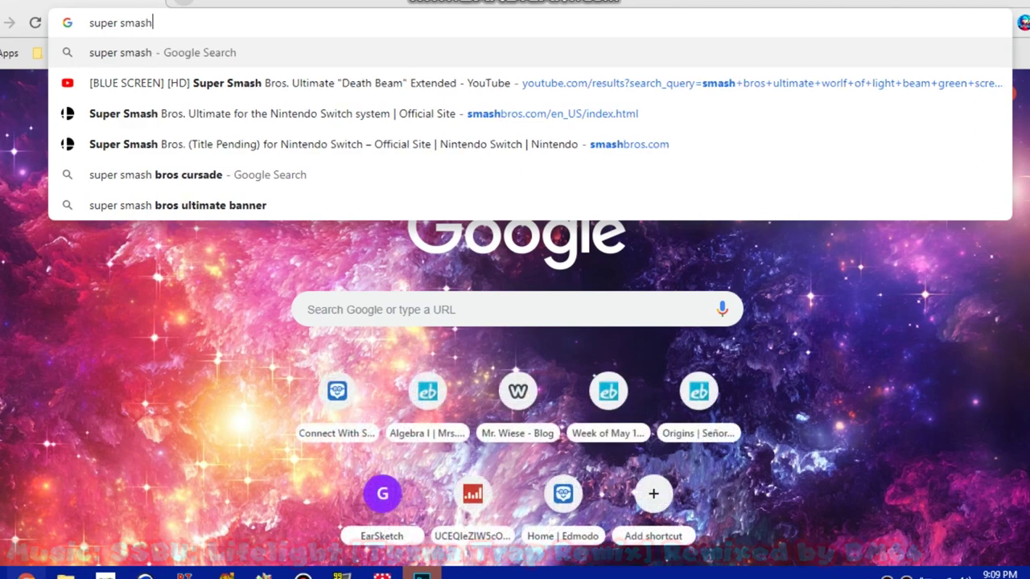
# Search Google Images for "super smash bros ultimate world of light trailer" and open the image of dark figures with glowing red eyes
pyautogui.press('Return')
pyautogui.click(211, 117)
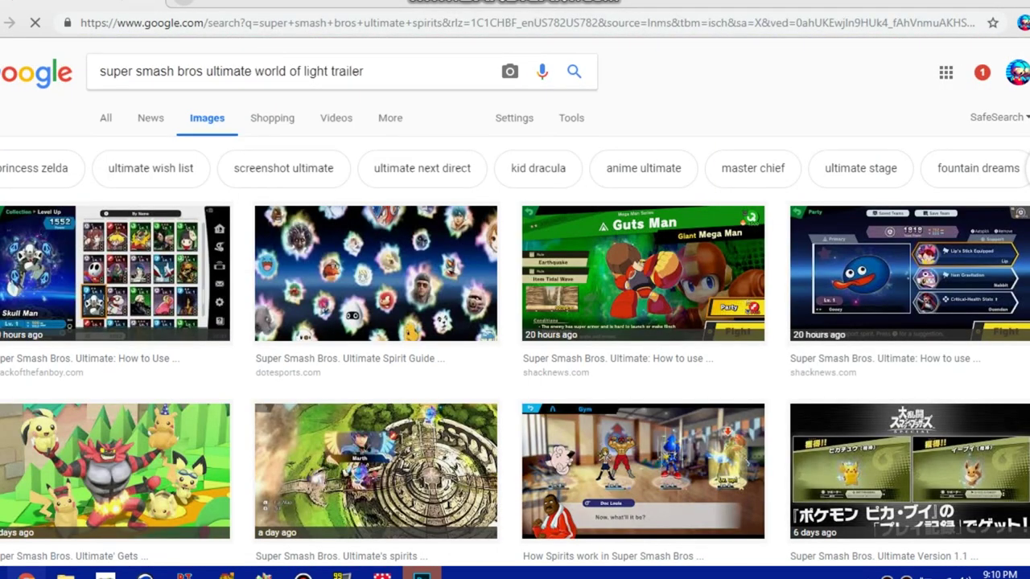
pyautogui.write('ailer')
pyautogui.press('Return')
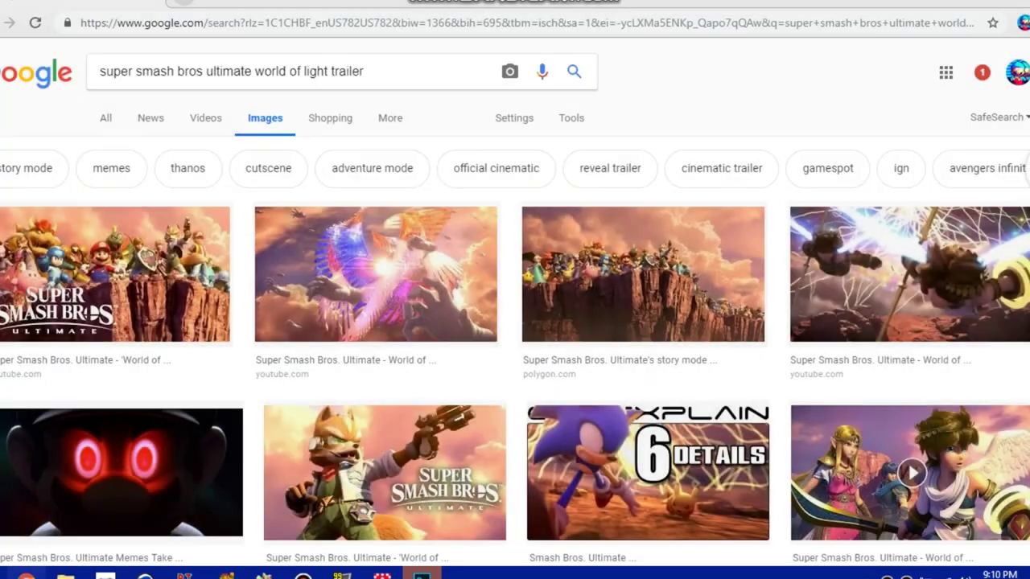
pyautogui.scroll(-5, 515, 322)
pyautogui.click(115, 259)
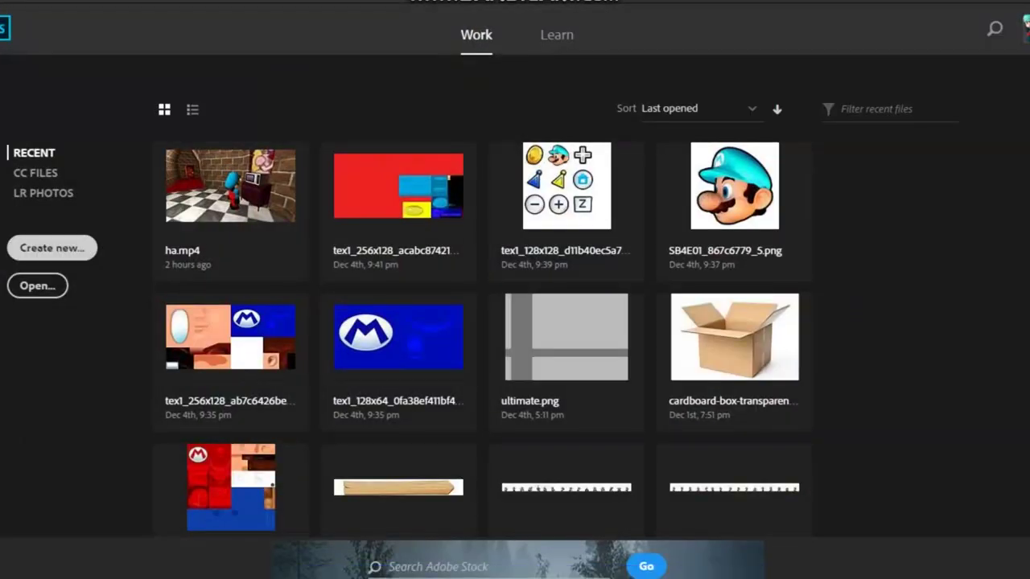
# Switch to Photoshop, create a new default-size document and arrange its window beside the browser image
pyautogui.click(52, 248)
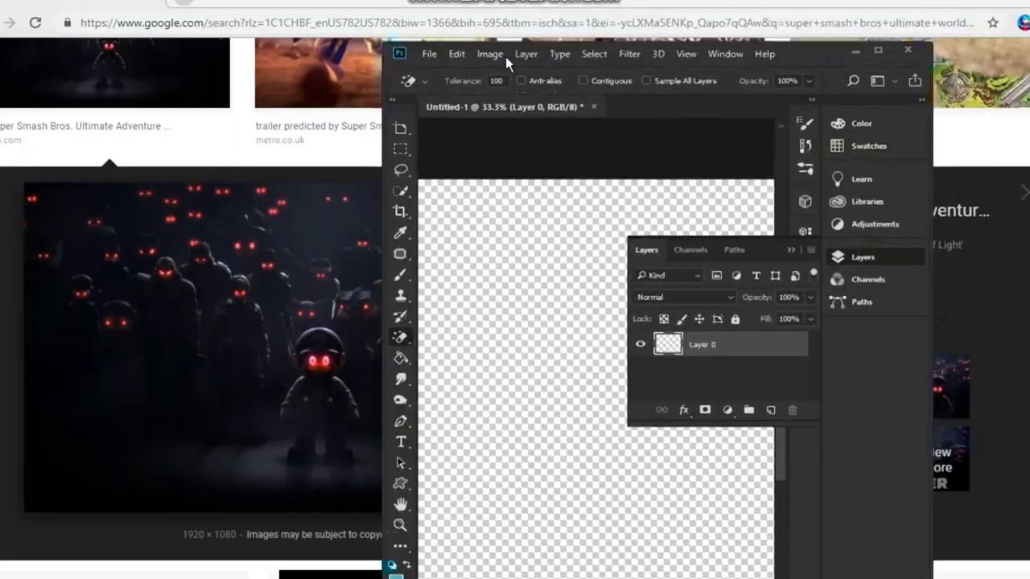
pyautogui.press('super+Right')
pyautogui.press('Return')
pyautogui.press('z')
pyautogui.hotkey('ctrl', '-')
# Copy the red-eyed Mario image from the browser and paste it into the new Photoshop document
pyautogui.rightClick(87, 312)
pyautogui.click(137, 478)
pyautogui.hotkey('ctrl', 'v')
pyautogui.press('super+Up')
# Free-transform the pasted image to about 109% width and 139% height so that it fills the canvas
pyautogui.press('m')
pyautogui.rightClick(379, 75)
pyautogui.click(483, 230)
pyautogui.rightClick(498, 263)
pyautogui.moveTo(631, 211); pyautogui.dragTo(667, 169)
pyautogui.moveTo(455, 424); pyautogui.dragTo(456, 470)
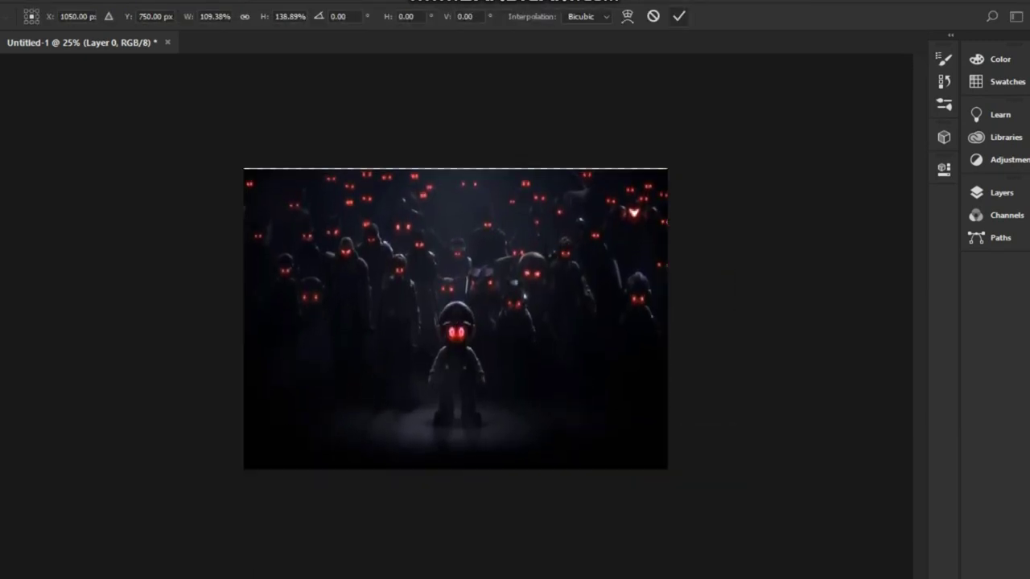
# Create a second document from the Clipboard preset, 1920 x 1080 px at 72 ppi
pyautogui.hotkey('ctrl', 'shift', 'n')
pyautogui.press('Escape')
pyautogui.hotkey('ctrl', 'n')
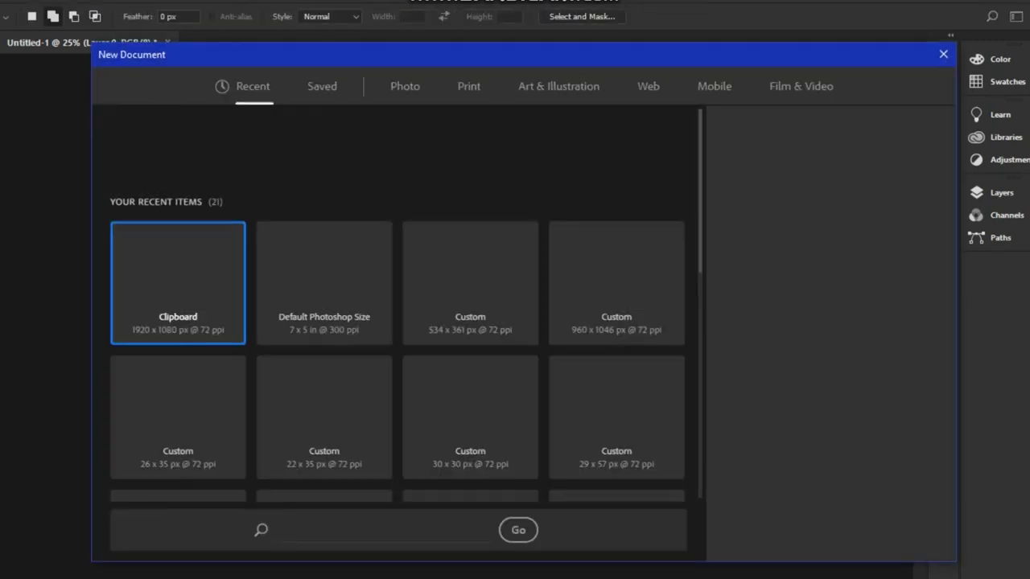
pyautogui.press('Return')
pyautogui.hotkey('ctrl', 'Tab')
pyautogui.hotkey('ctrl', 'Tab')
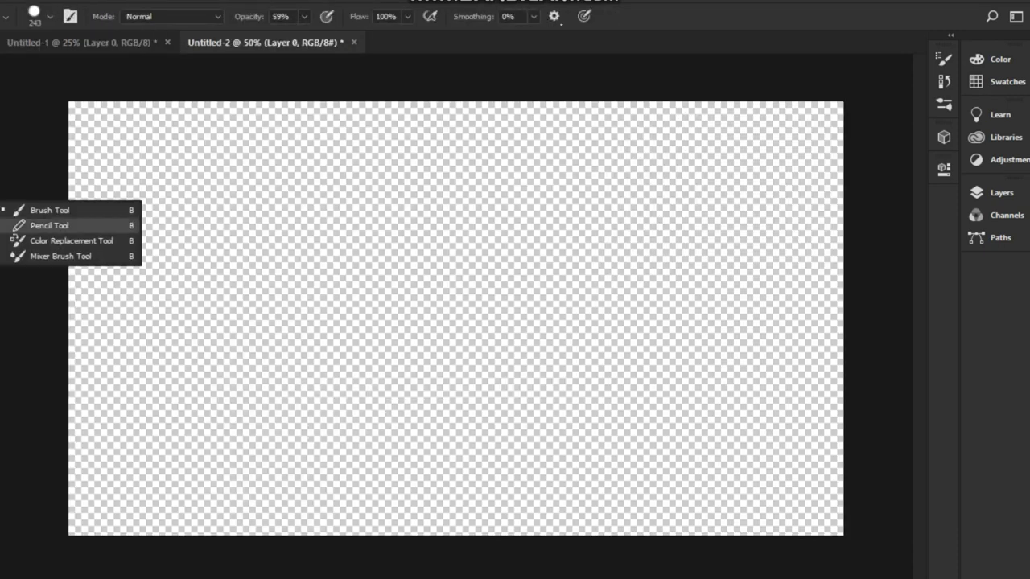
# Paint a soft white glow on the lower middle of the canvas with a 243 px soft round brush at 59% opacity
pyautogui.press('F5')
pyautogui.press('F5')
pyautogui.click(944, 104)
pyautogui.click(680, 362)
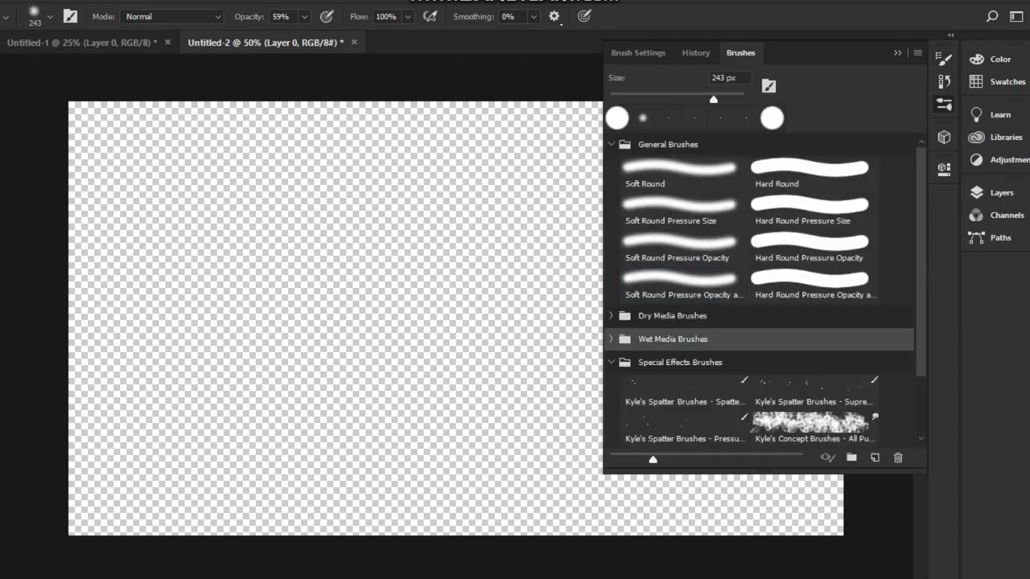
pyautogui.moveTo(391, 302); pyautogui.dragTo(439, 374)
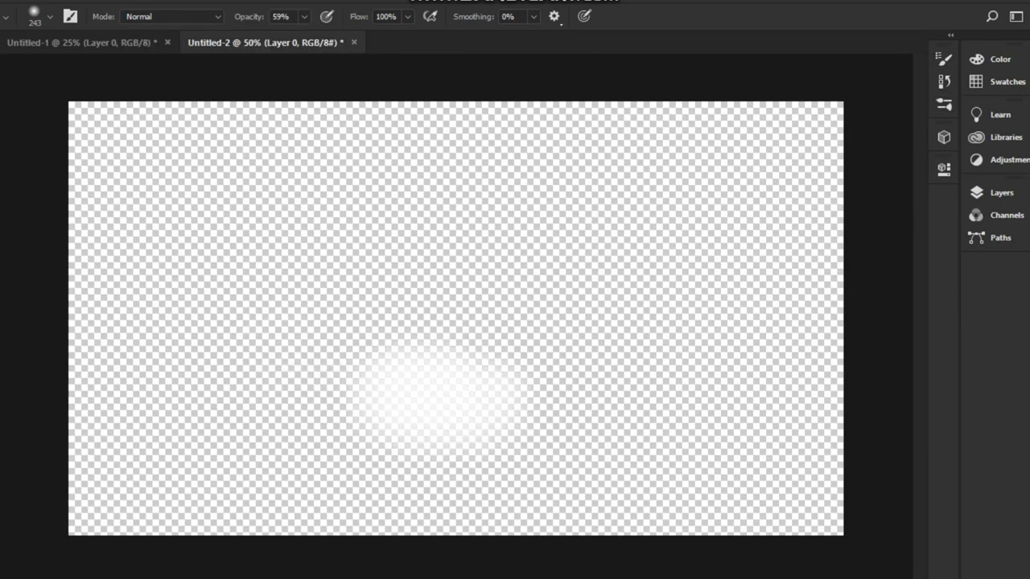
pyautogui.hotkey('ctrl', 'Tab')
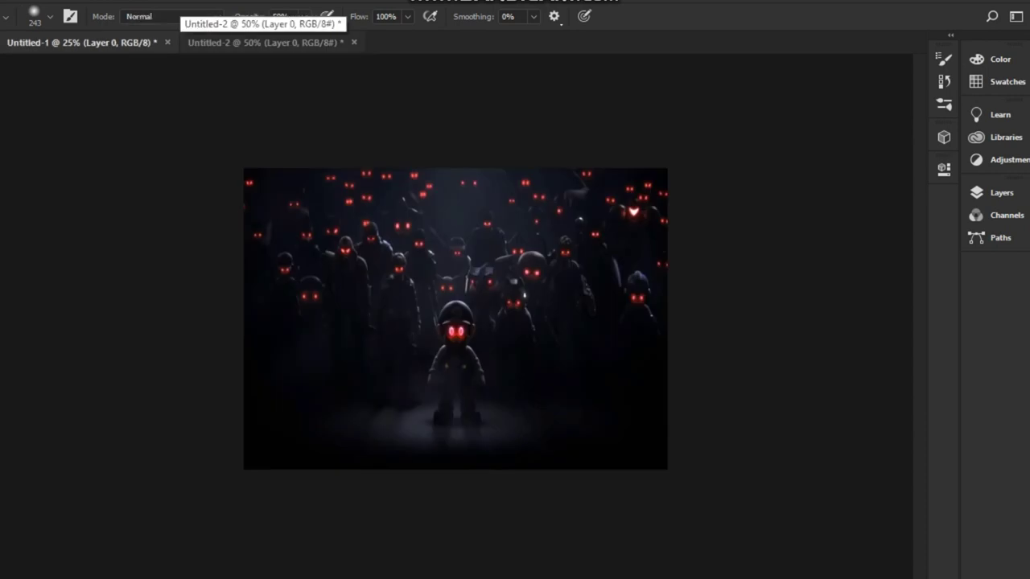
pyautogui.hotkey('ctrl', 'Tab')
# Revert the white brush stroke and fill the canvas with solid black
pyautogui.click(944, 81)
pyautogui.click(674, 117)
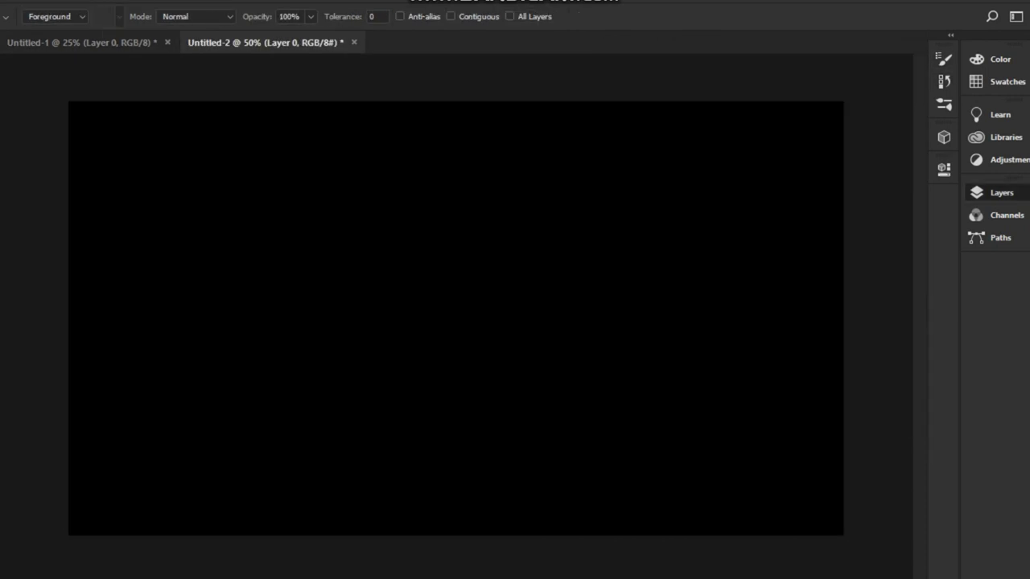
# Add a new layer above the black fill and try to apply a Render filter to it
pyautogui.press('F7')
pyautogui.hotkey('alt', 't')
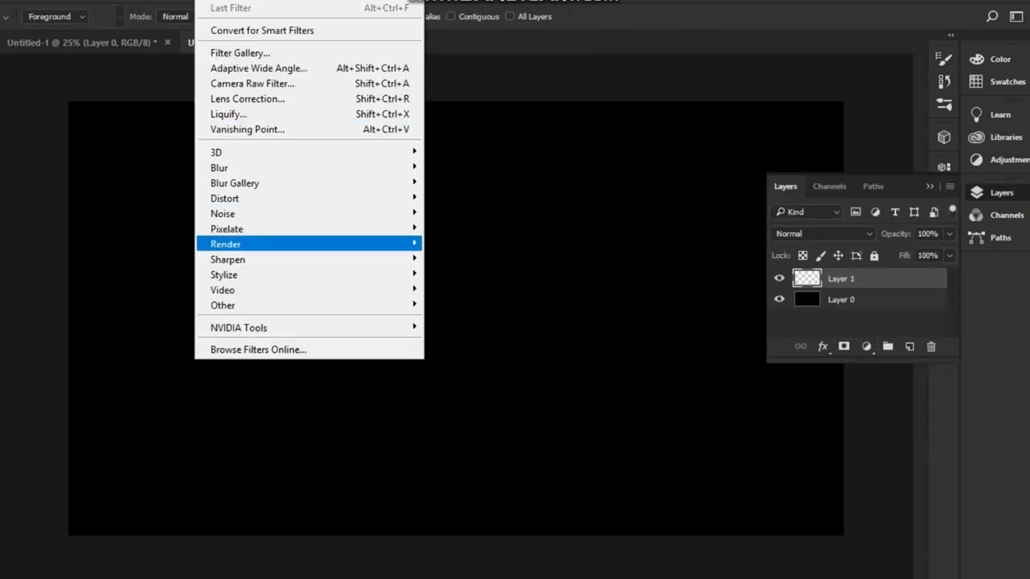
pyautogui.moveTo(234, 260)
pyautogui.moveTo(234, 305)
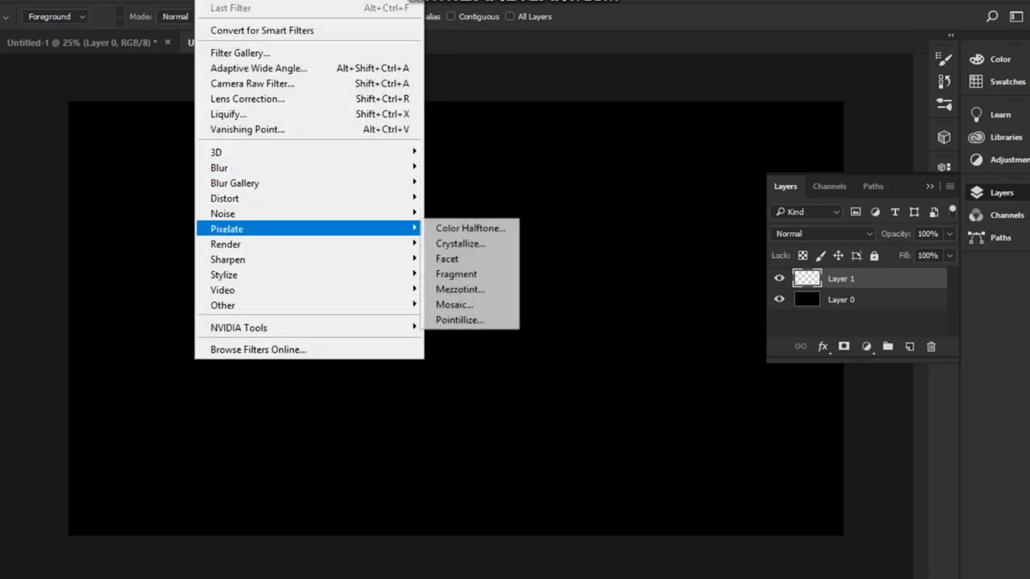
pyautogui.click(482, 357)
pyautogui.press('Return')
# Convert the black Layer 0 to a smart object
pyautogui.click(840, 299)
pyautogui.rightClick(840, 300)
pyautogui.click(564, 292)
# Try Lighting Effects on the black layer with Spot Light 1's color and colorize swatches set to white
pyautogui.hotkey('alt', 't')
pyautogui.click(463, 351)
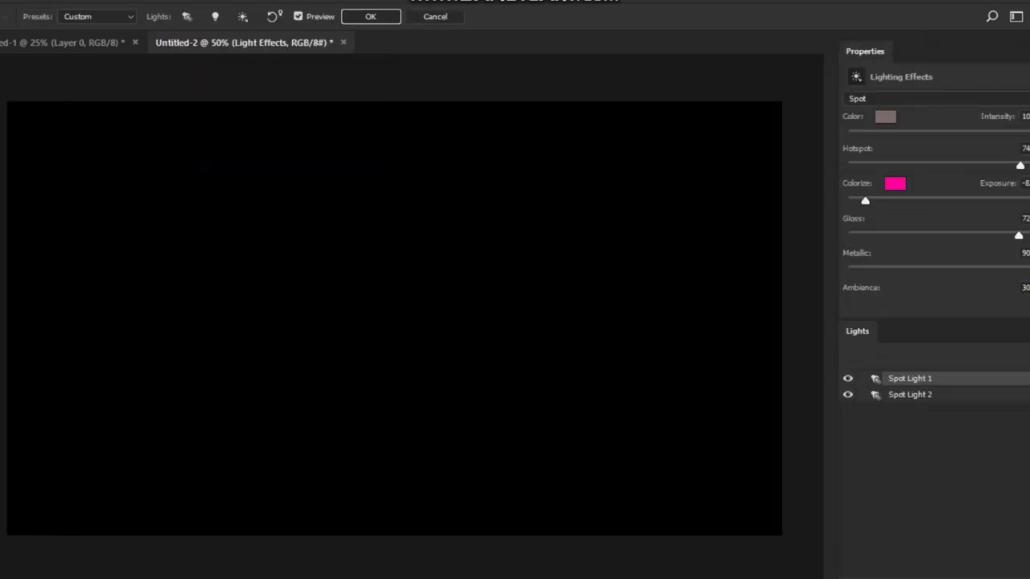
pyautogui.click(885, 116)
pyautogui.press('Return')
pyautogui.click(895, 183)
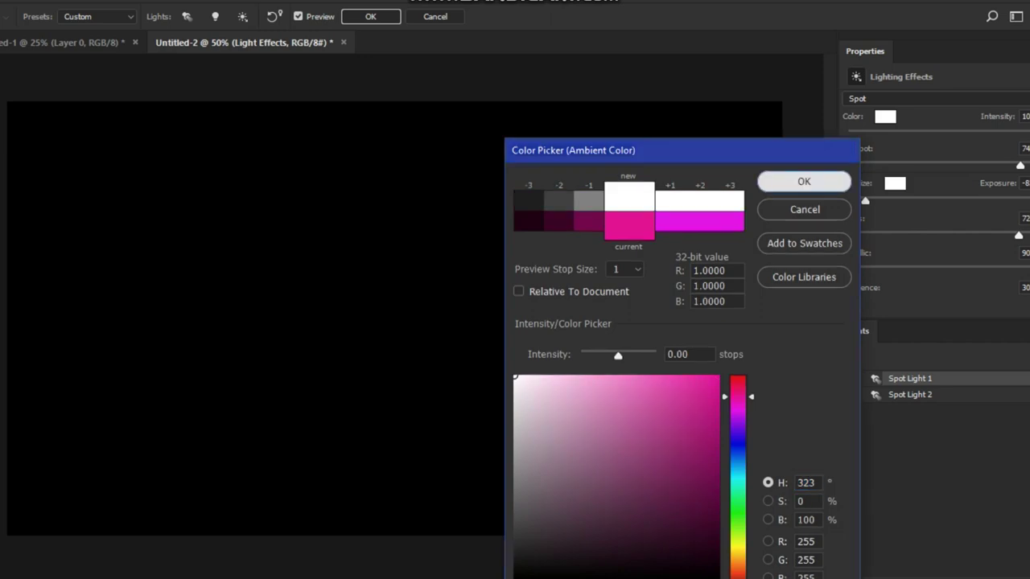
pyautogui.press('Return')
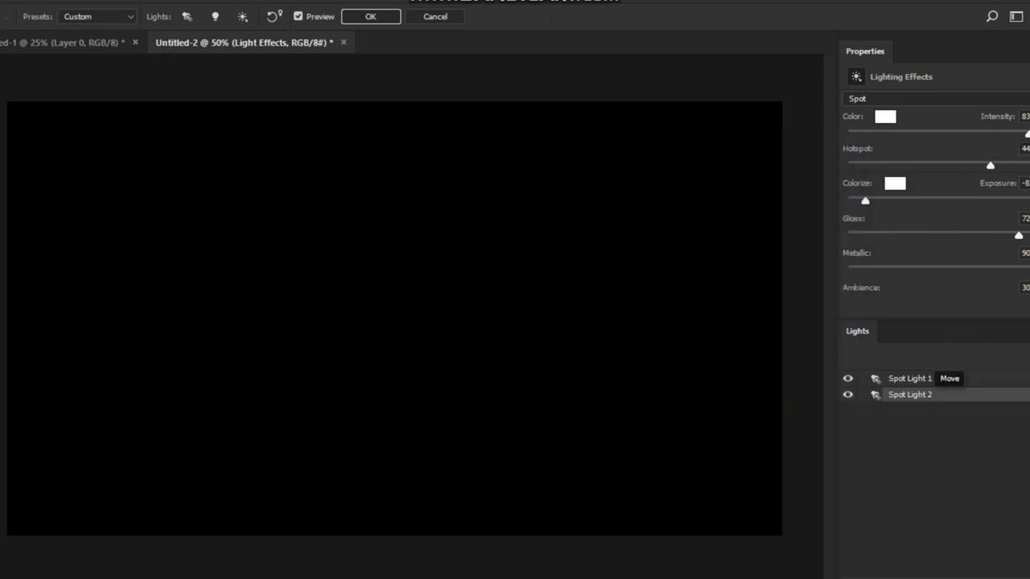
pyautogui.press('Return')
pyautogui.press('Return')
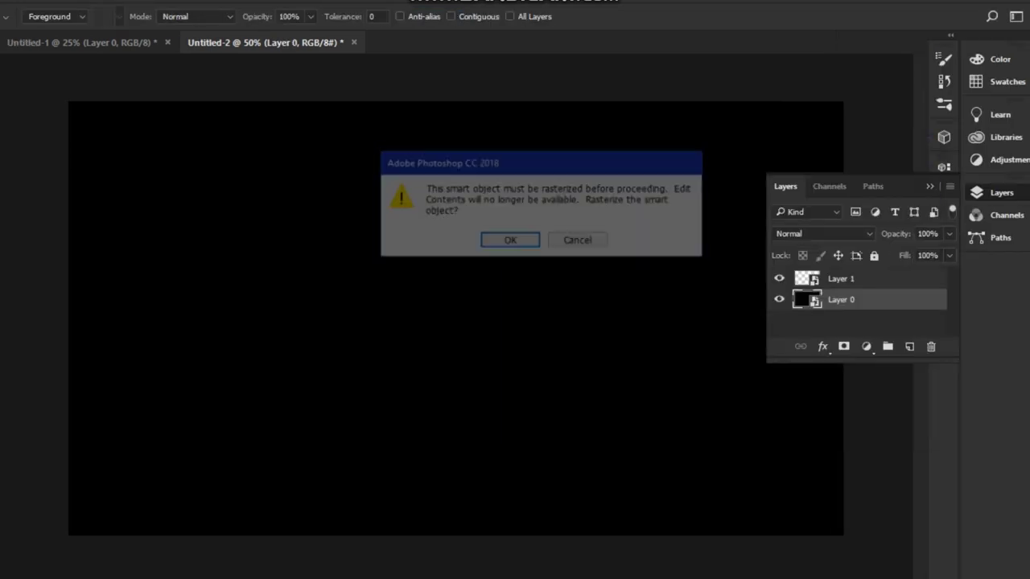
# Rasterize Layer 0's smart object and fill the layer with a dark brownish grey
pyautogui.press('Return')
pyautogui.press('Escape')
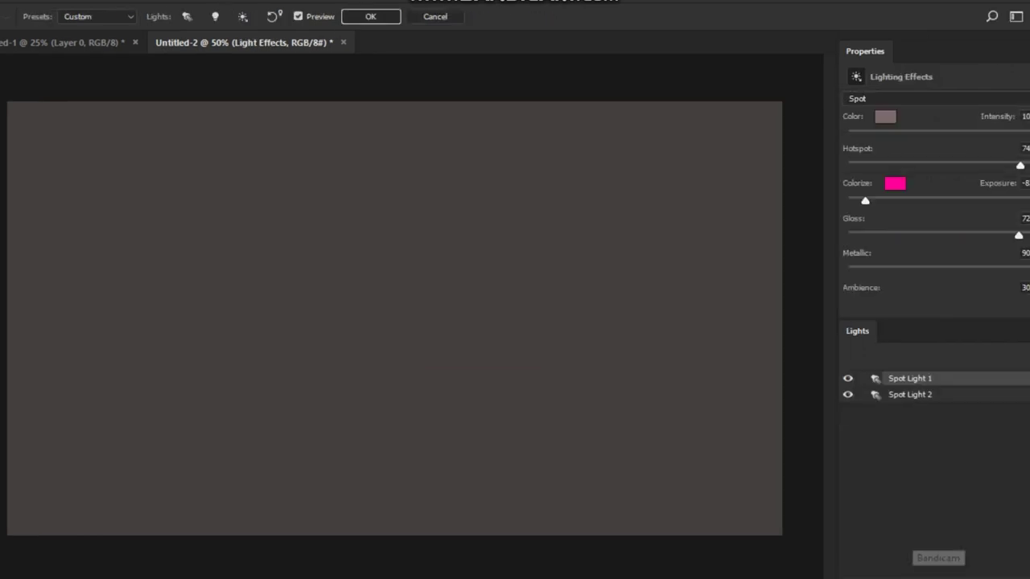
# Apply Lighting Effects to the grey layer with a white Spot Light 1 and Spot Light 2 hidden
pyautogui.click(886, 116)
pyautogui.press('Return')
pyautogui.scroll(-1, 936, 195)
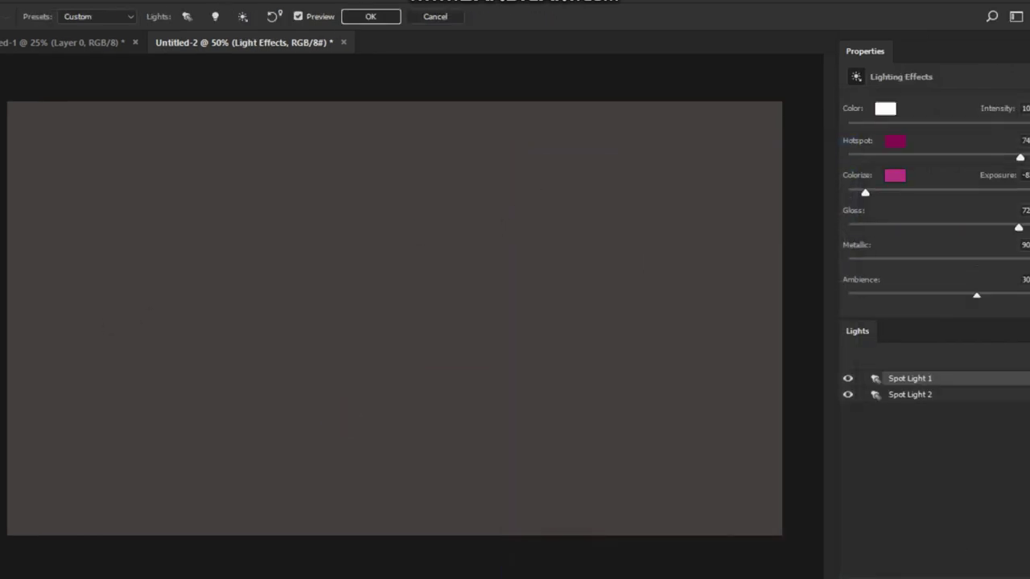
pyautogui.scroll(3, 936, 194)
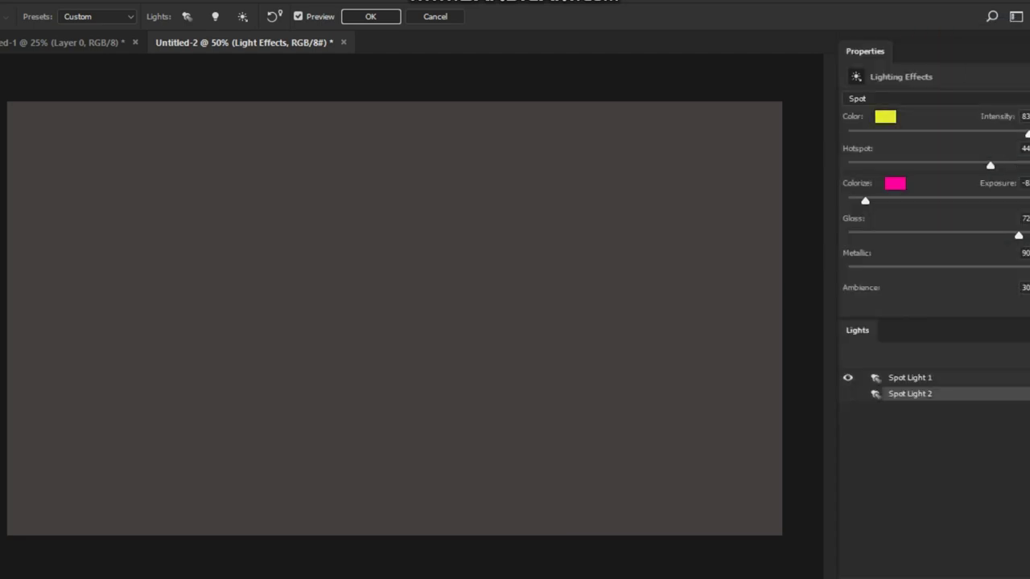
pyautogui.click(370, 16)
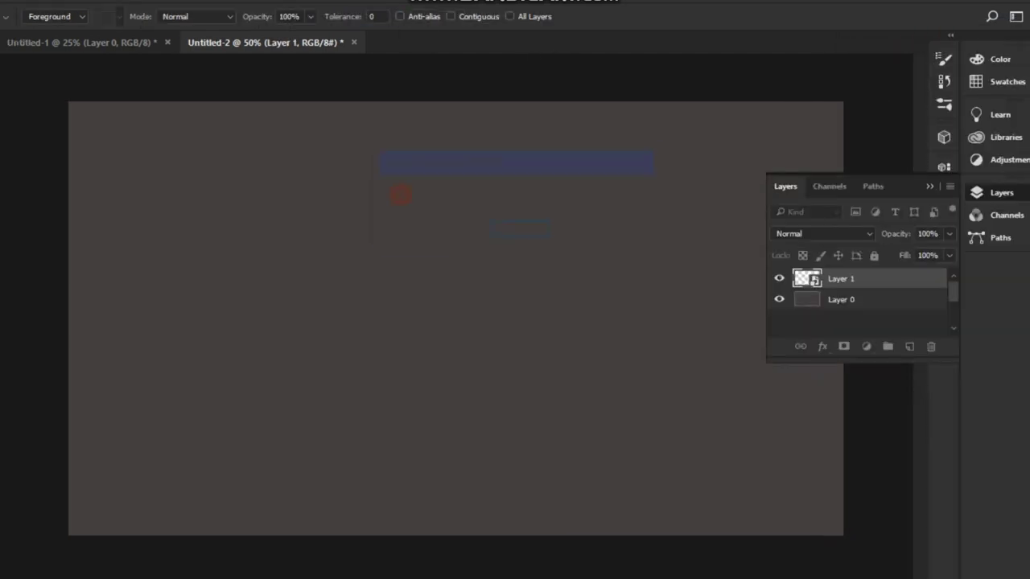
# Select the whole canvas and apply Lighting Effects to the layer mask with Spot Light 2's color set to white
pyautogui.press('Return')
pyautogui.hotkey('ctrl', 'a')
pyautogui.hotkey('alt', 't')
pyautogui.moveTo(228, 259)
pyautogui.press('Return')
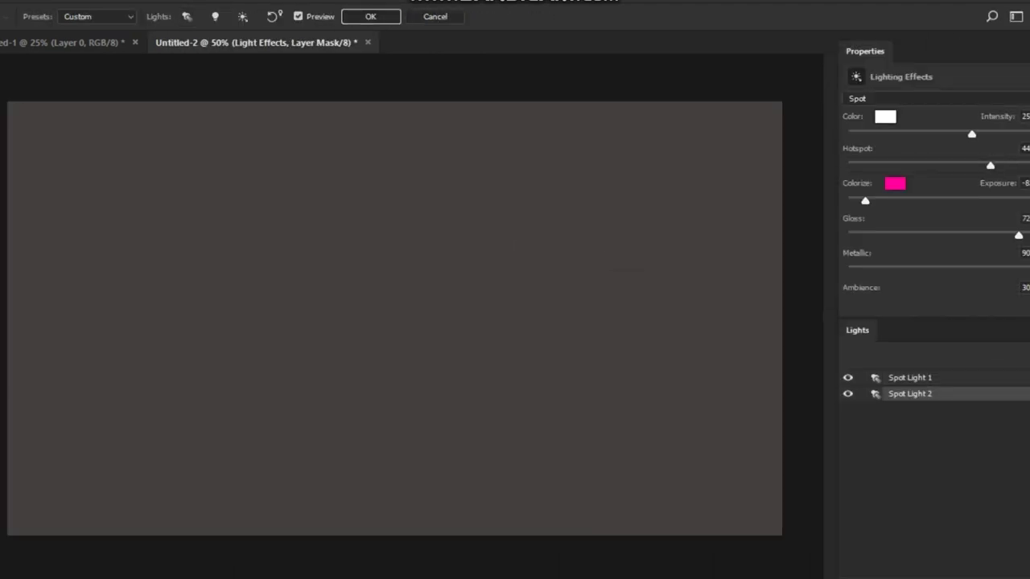
pyautogui.press('Return')
pyautogui.press('Return')
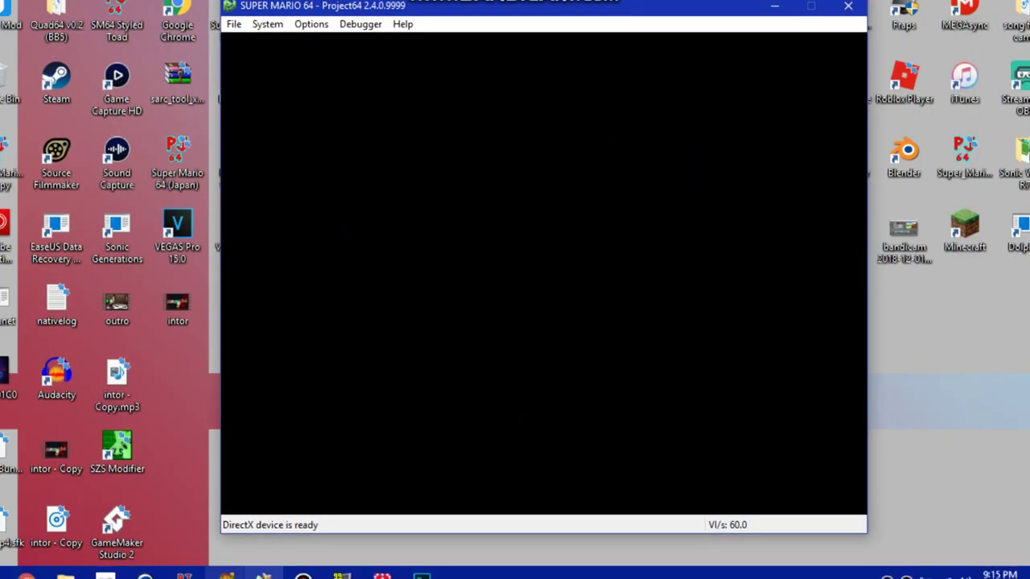
# Switch to File Explorer and open the Spirit-lost folder inside SM64 PACK's expresions folder
pyautogui.click(65, 573)
pyautogui.click(70, 515)
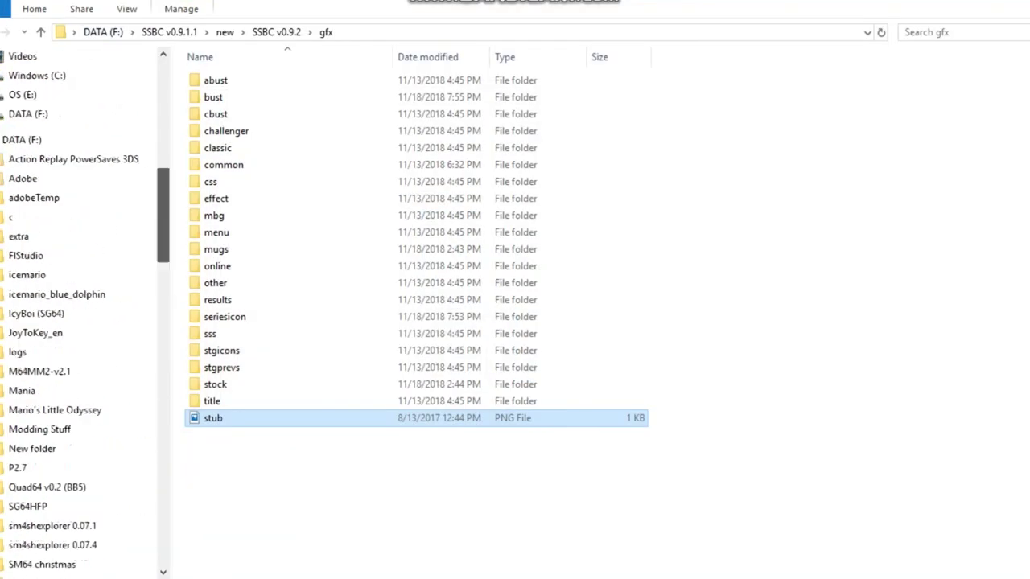
pyautogui.hotkey('alt', 'Left')
pyautogui.scroll(-1, 487, 249)
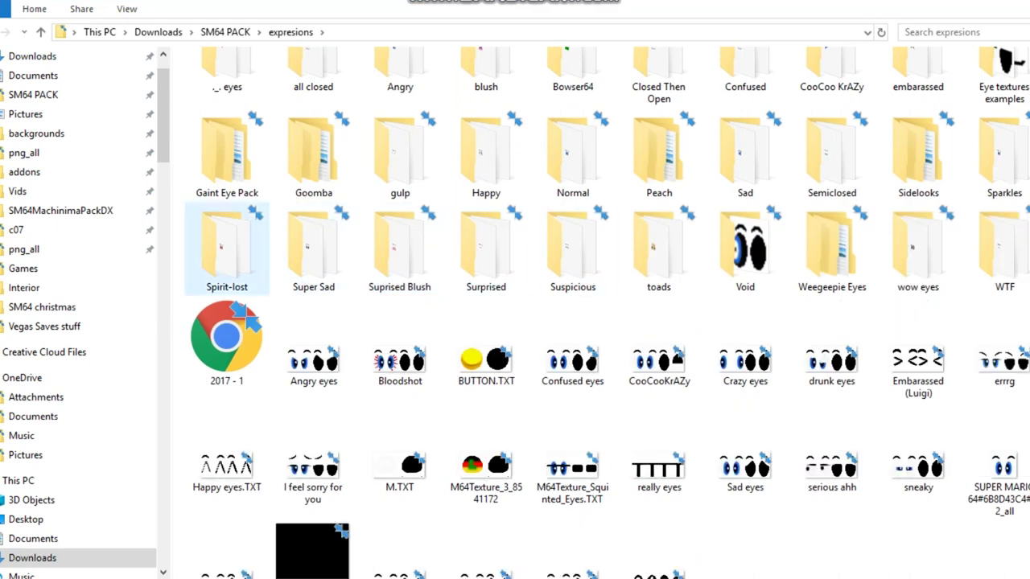
pyautogui.doubleClick(226, 249)
# Open Project64's SUPER MARIO 64 png_all texture folder in a second window and paste the Spirit-lost texture there
pyautogui.click(65, 573)
pyautogui.click(207, 503)
pyautogui.click(66, 331)
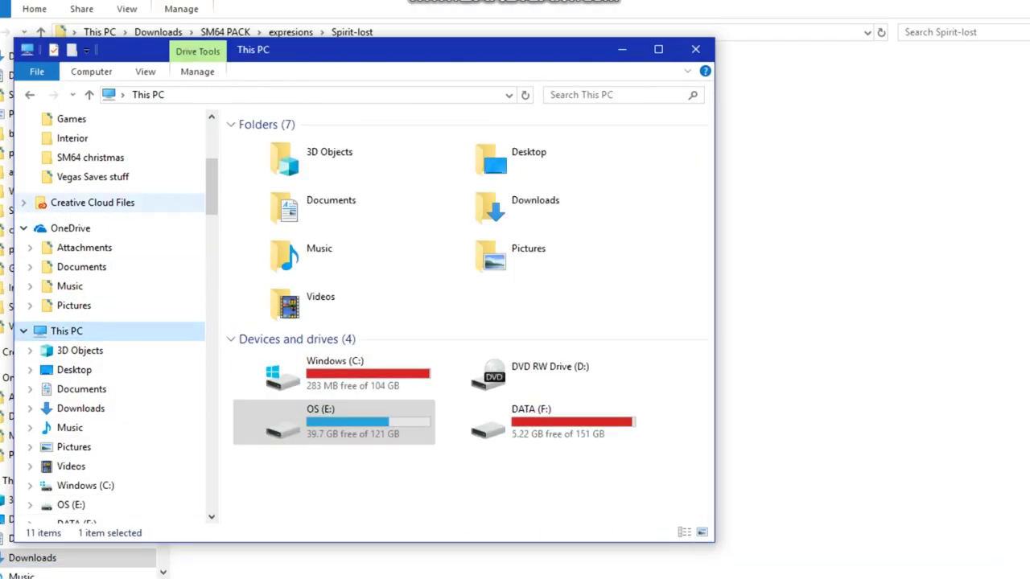
pyautogui.scroll(5, 109, 314)
pyautogui.click(72, 267)
pyautogui.click(72, 363)
pyautogui.press('Return')
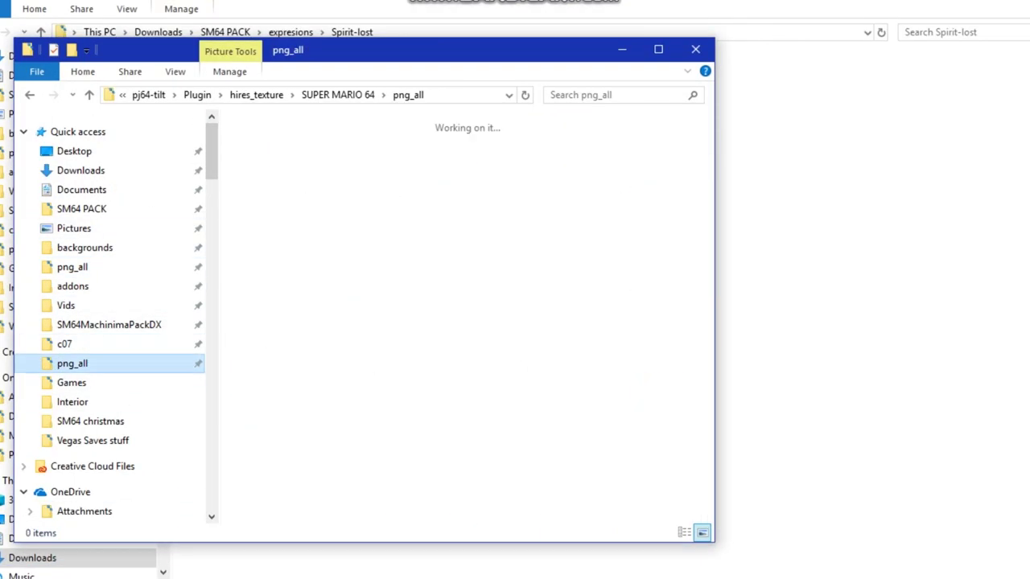
pyautogui.rightClick(437, 105)
pyautogui.click(472, 214)
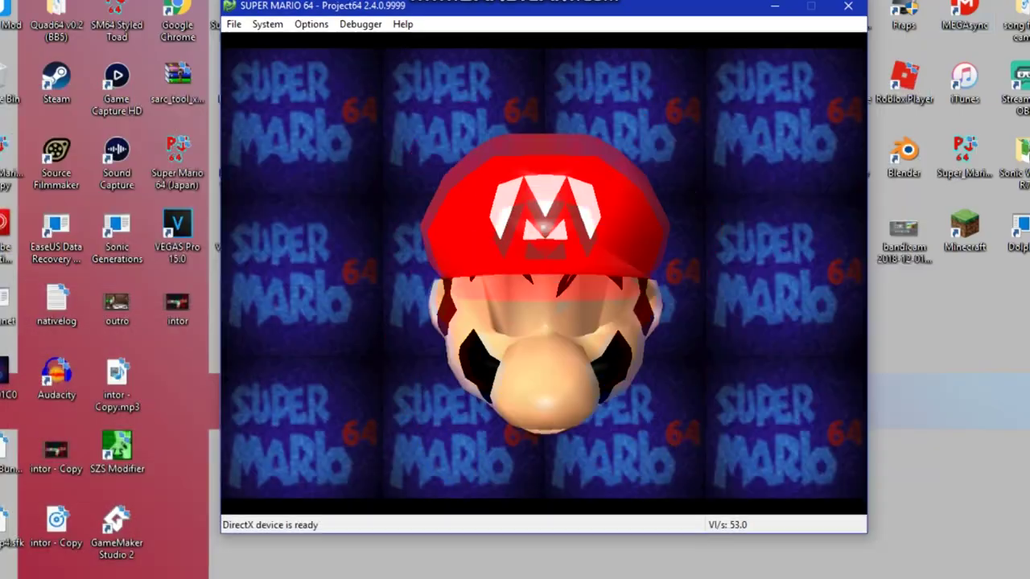
# Reload the Super Mario 64 ROM in Project64 and start the game from the stage selection screen
pyautogui.click(234, 24)
pyautogui.click(459, 249)
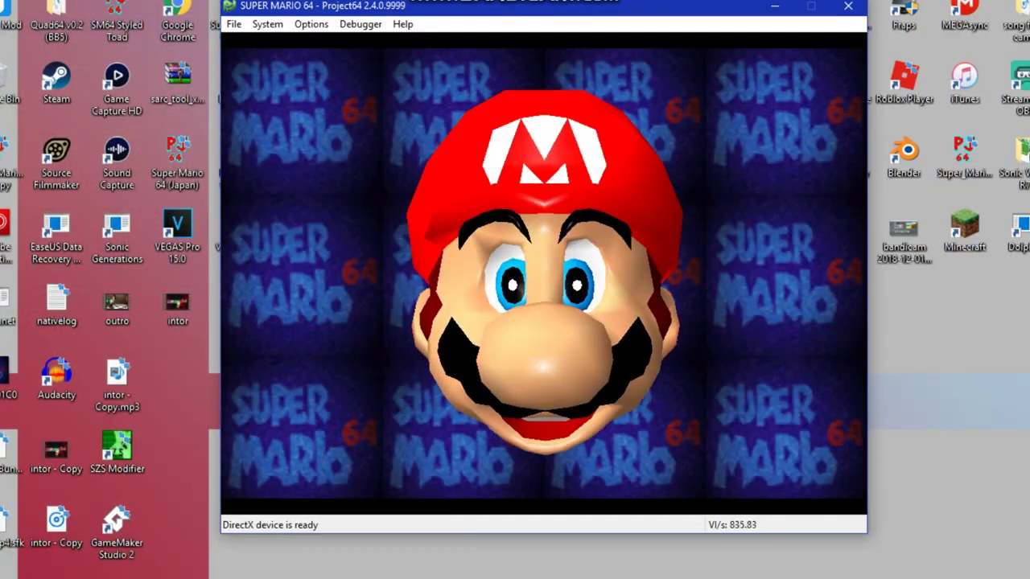
pyautogui.click(233, 24)
pyautogui.click(460, 249)
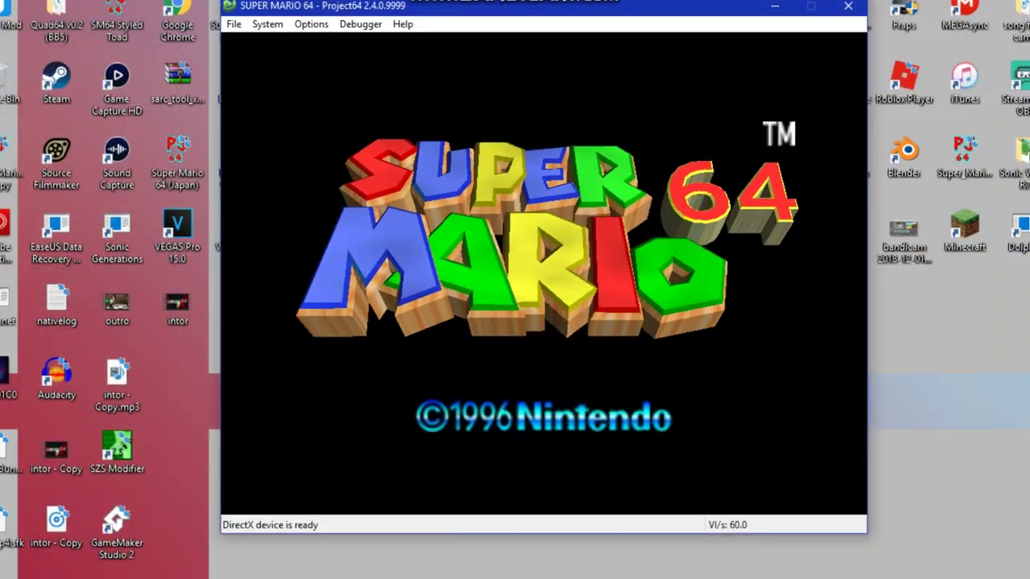
pyautogui.press('F4')
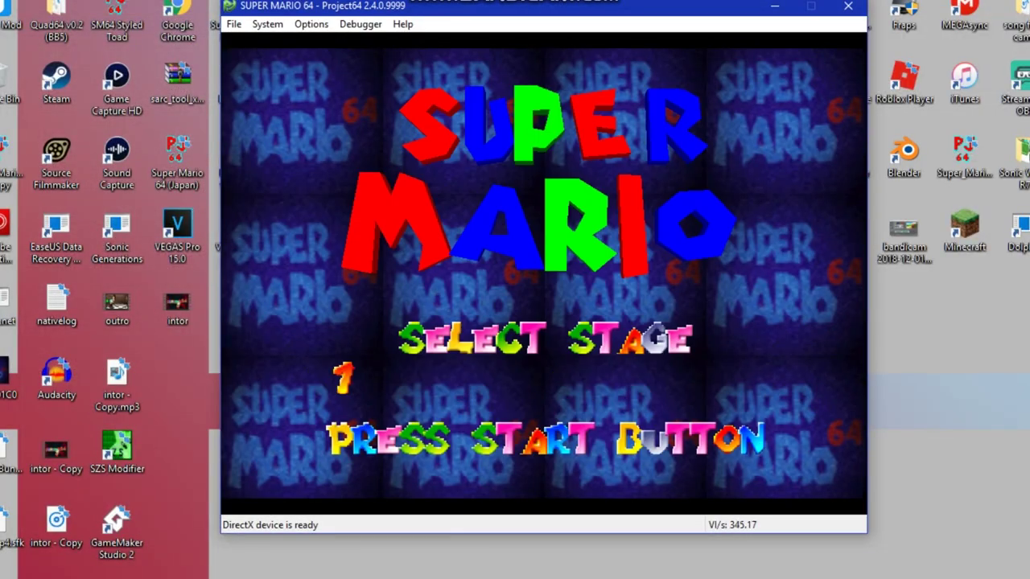
pyautogui.press('Return')
# Check which cheats are enabled for the running game
pyautogui.hotkey('ctrl', 'c')
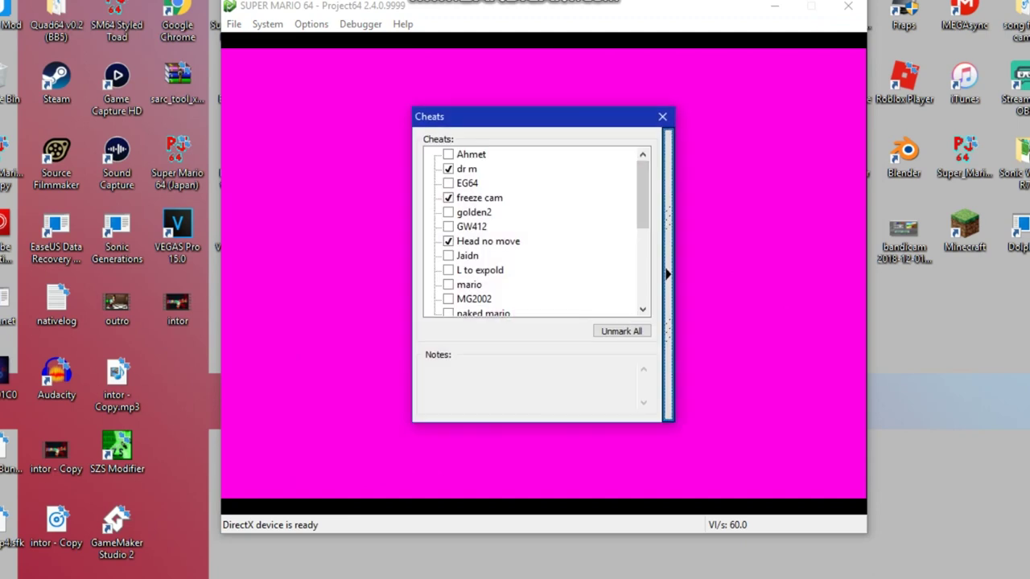
pyautogui.press('Escape')
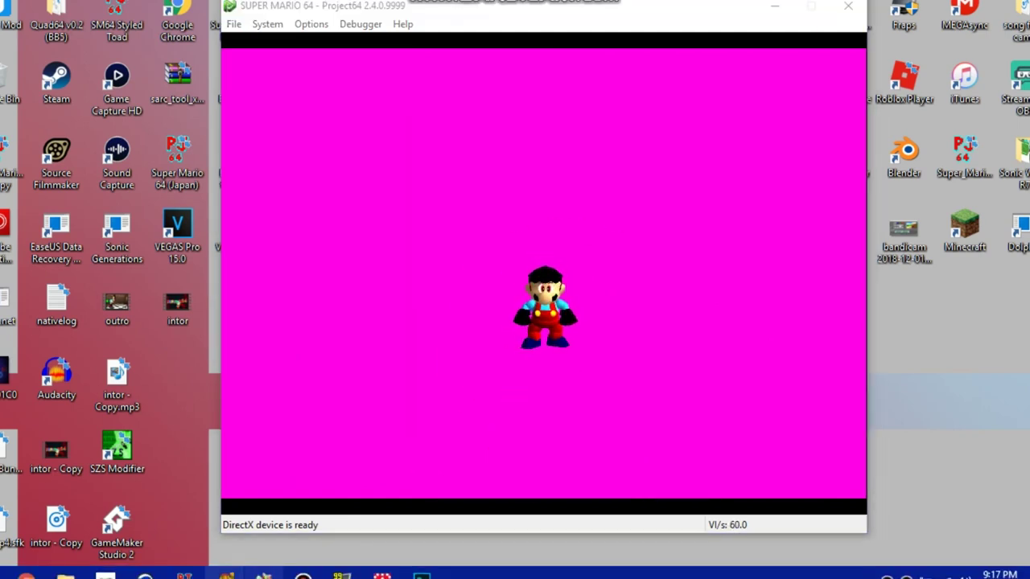
pyautogui.hotkey('ctrl', 'c')
pyautogui.press('Escape')
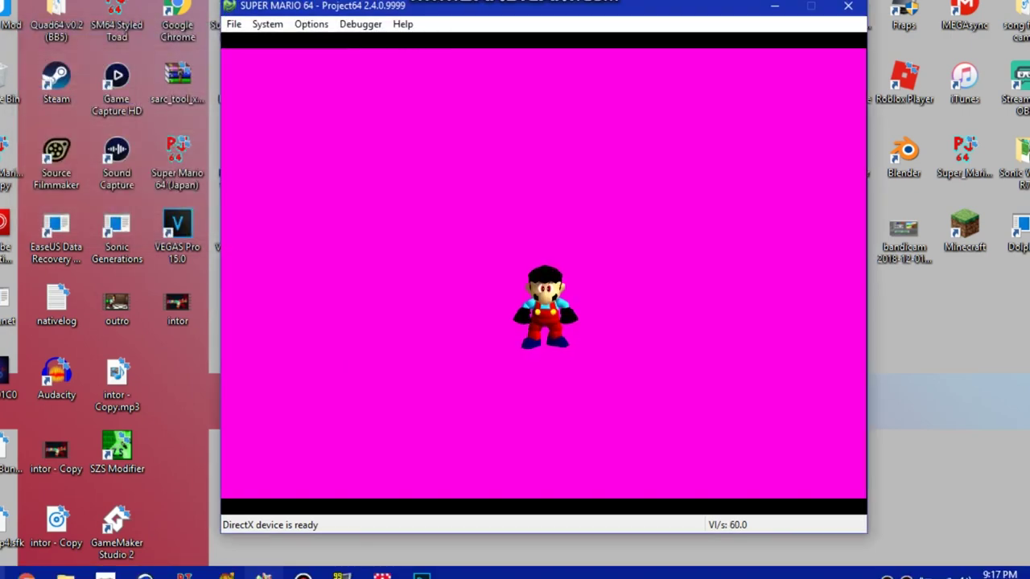
# Search the computer for "m64", open the matching folder and launch the application in it
pyautogui.press('super')
pyautogui.write('m64')
pyautogui.press('Return')
pyautogui.press('Return')
pyautogui.press('Escape')
# Switch Project64's video plugin to Glide64 For PJ64: 2.1.0.210
pyautogui.hotkey('alt', 'o')
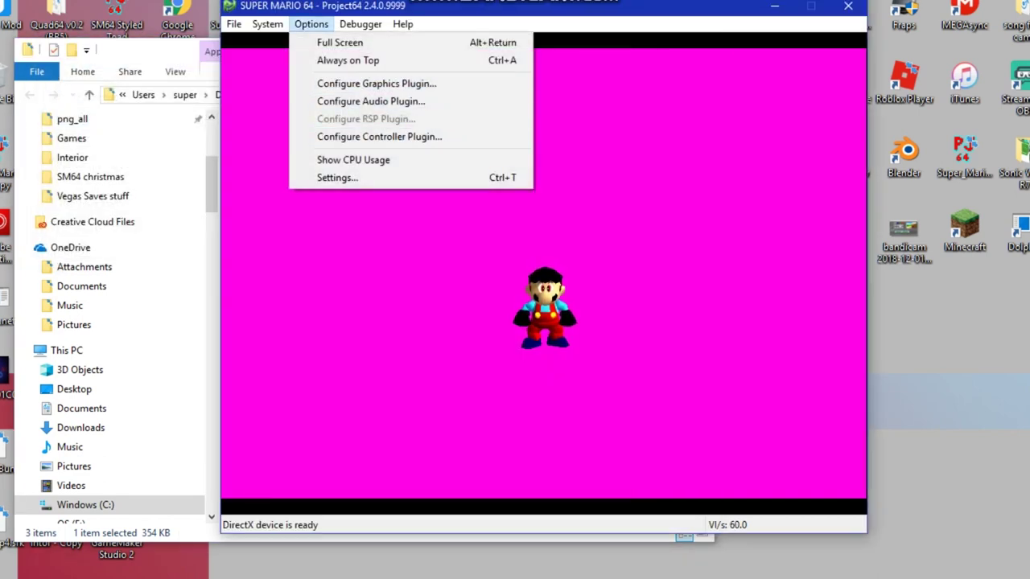
pyautogui.press('s')
pyautogui.click(345, 242)
pyautogui.click(555, 414)
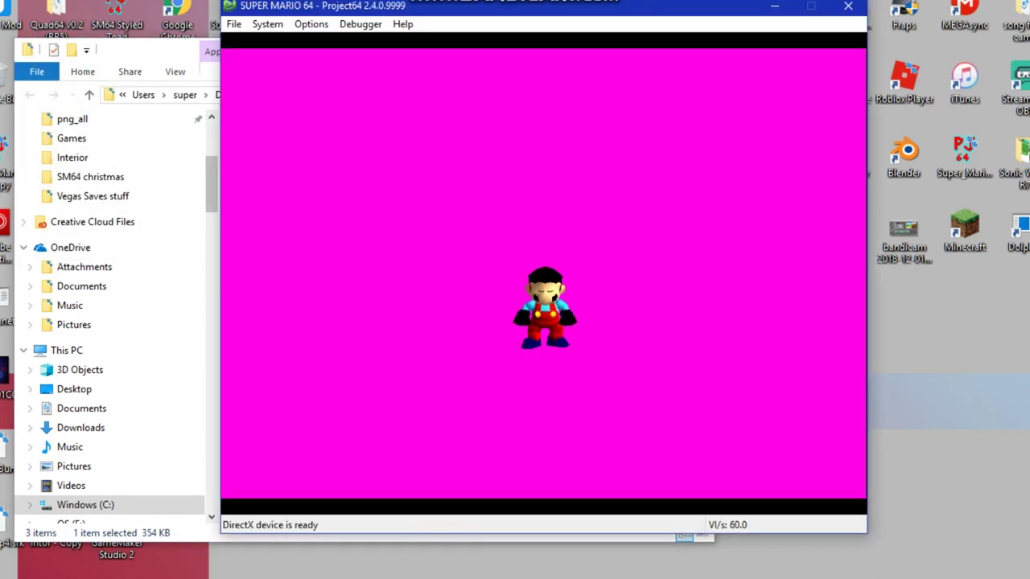
pyautogui.hotkey('alt', 'F4')
pyautogui.hotkey('alt', 'o')
pyautogui.press('s')
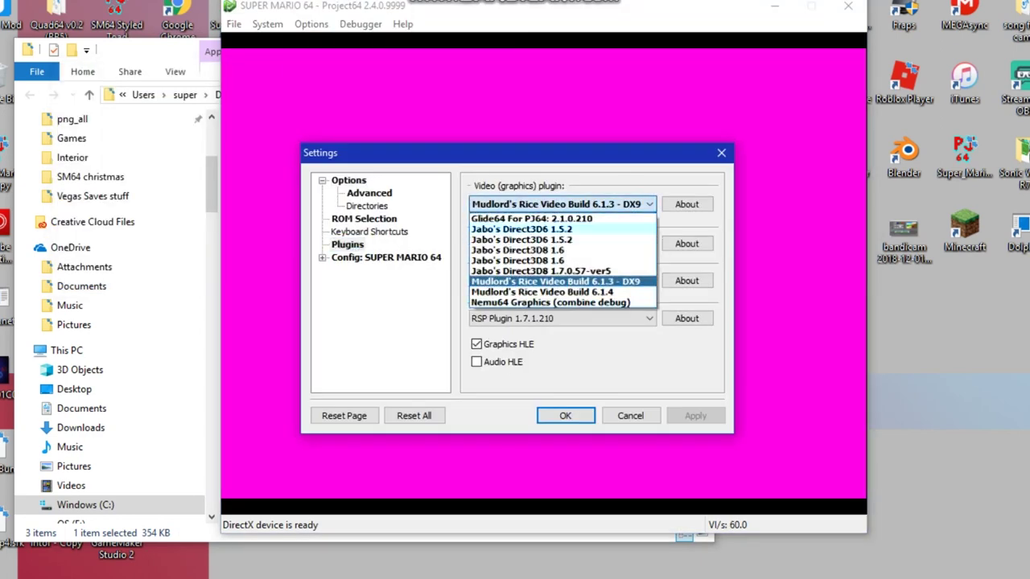
pyautogui.press('Return')
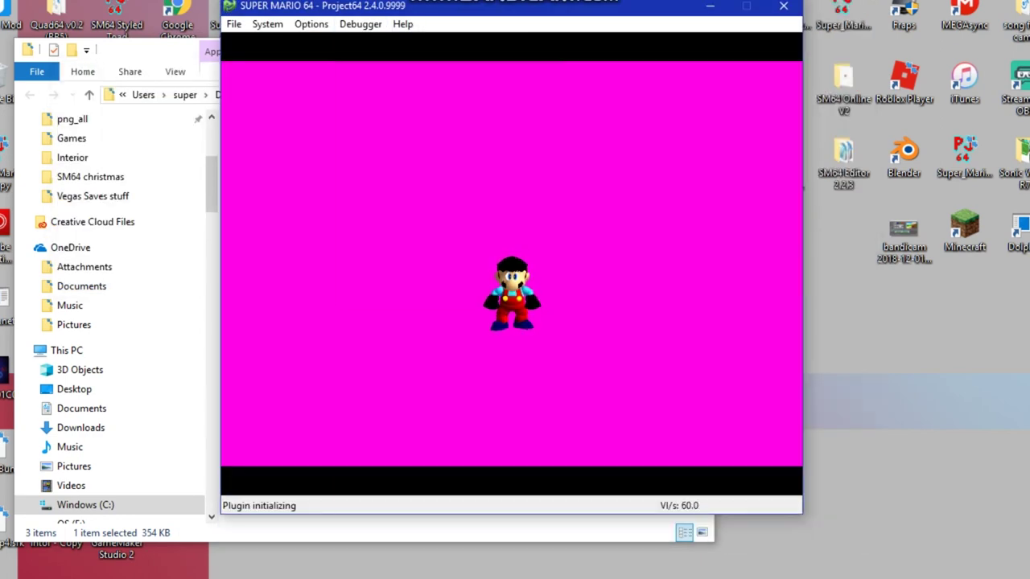
# Set the video plugin back to Mudlord's Rice Video Build 6.1.3 - DX9
pyautogui.hotkey('alt', 'o')
pyautogui.press('s')
pyautogui.press('p')
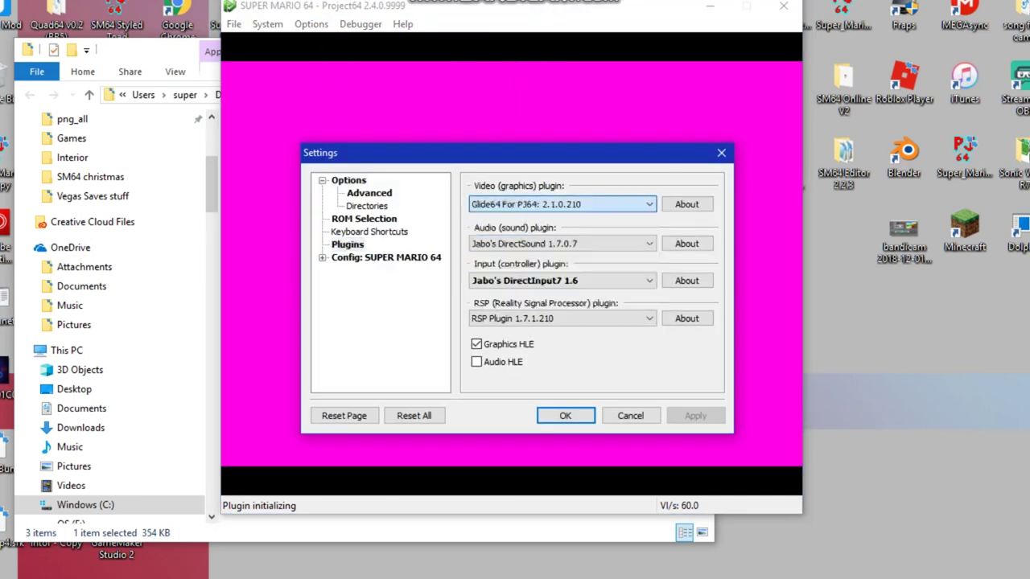
pyautogui.press('Return')
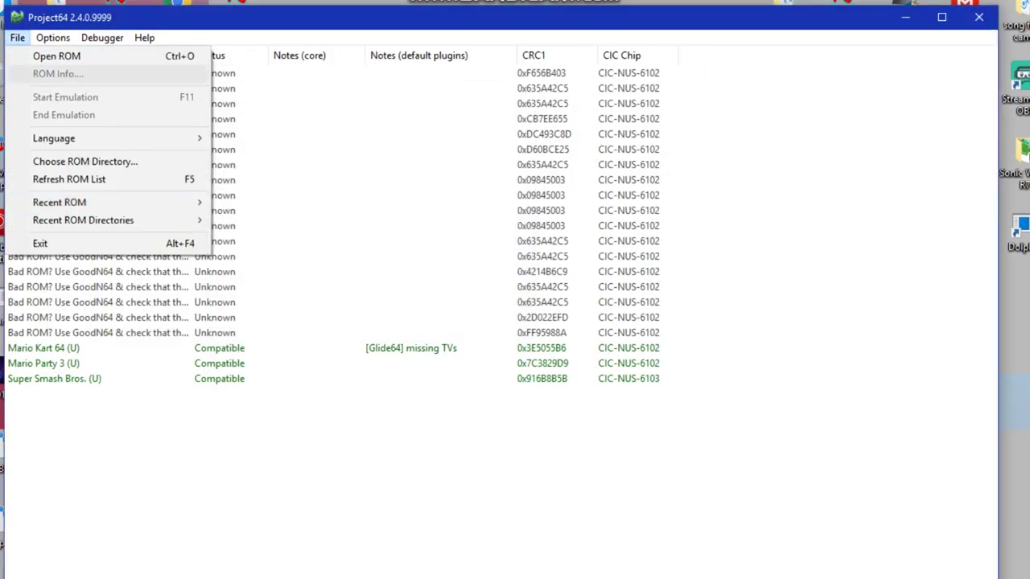
# Reopen the Super Mario 64 ROM and start the game from the stage selection title screen
pyautogui.press('Return')
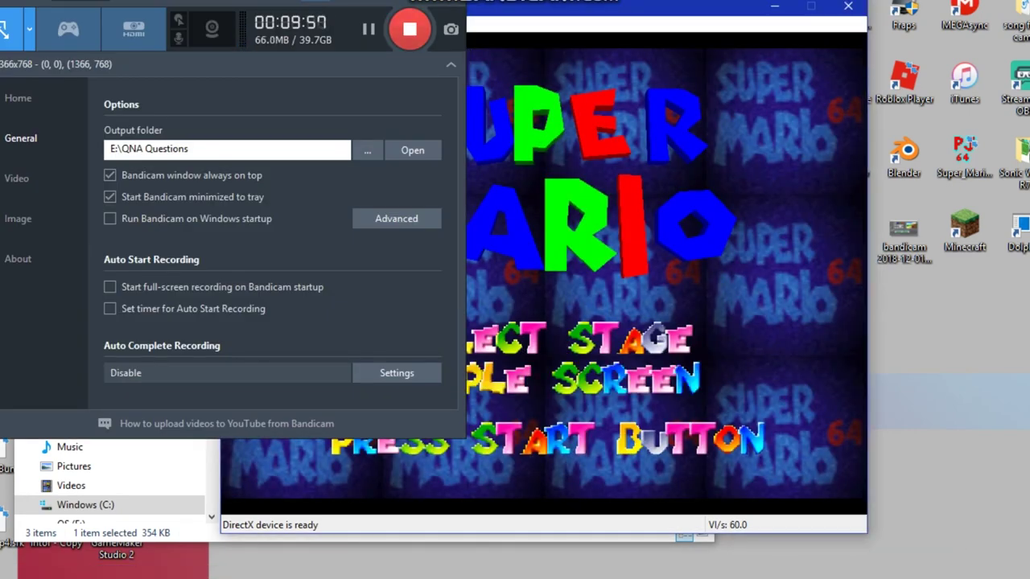
pyautogui.press('Return')
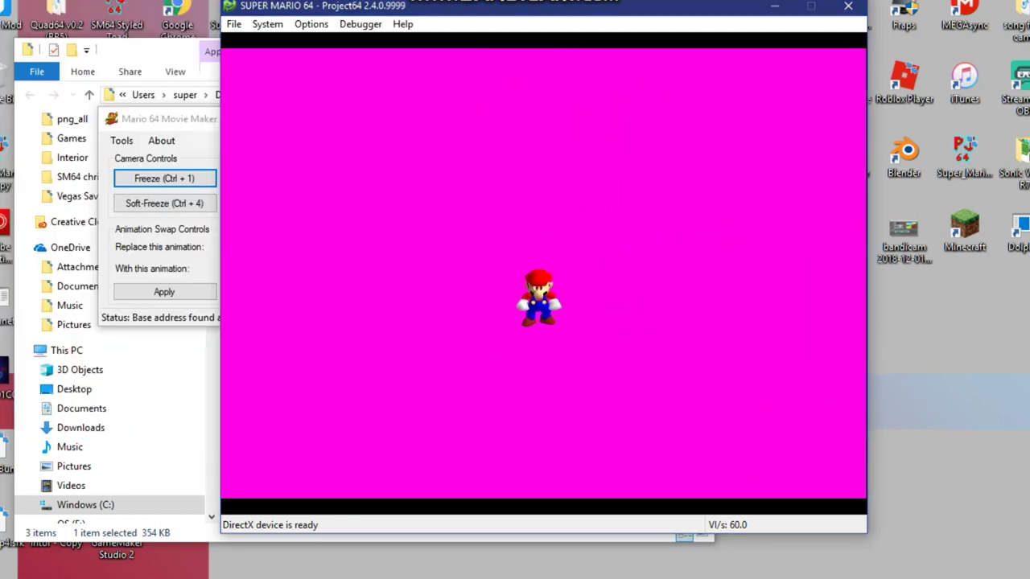
# Set all of Mario's main and shading colors to black in Mario 64 Movie Maker's appearance settings
pyautogui.click(118, 139)
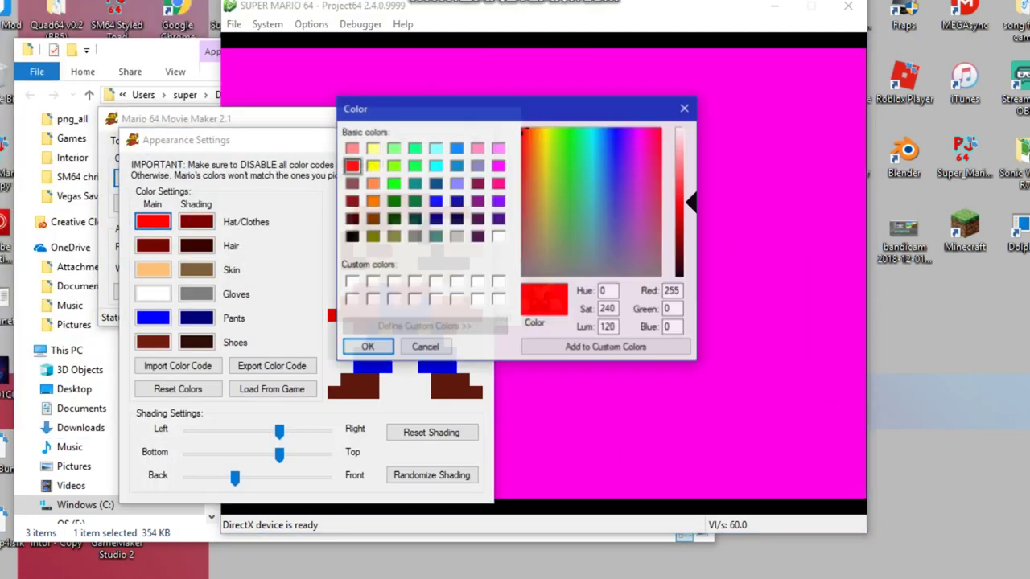
pyautogui.click(352, 236)
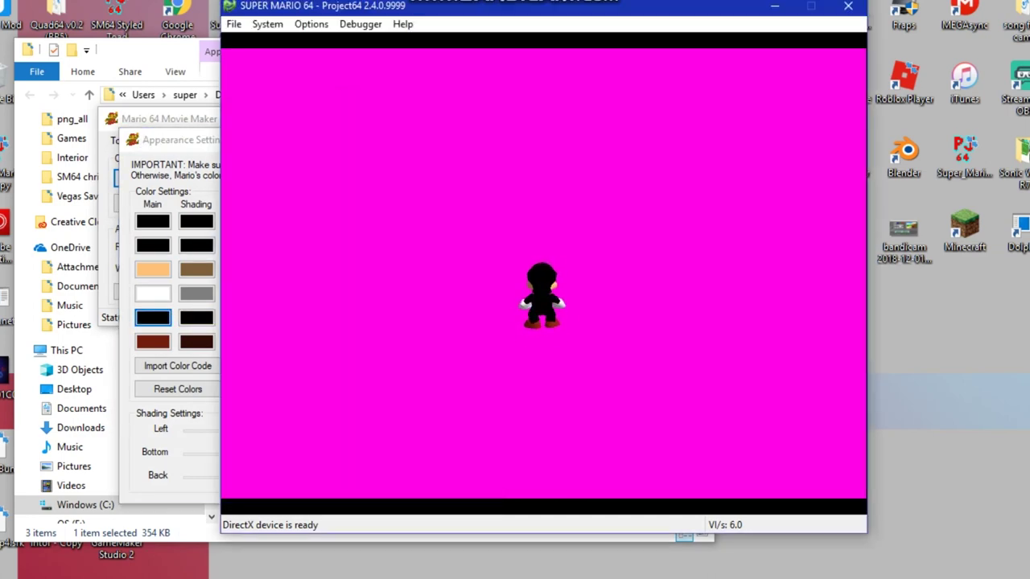
pyautogui.press('Up')
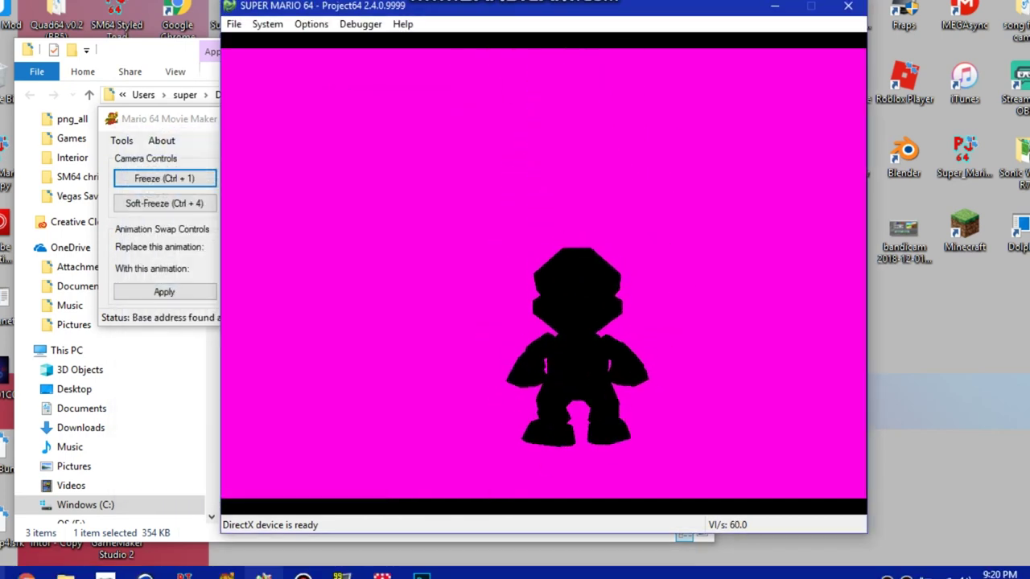
# Look through the SM64 PACK's character roms and expresions folders for the black SUPER MARIO 64#9F7648C2#0#2_all texture
pyautogui.click(65, 573)
pyautogui.scroll(-3, 458, 322)
pyautogui.rightClick(352, 305)
pyautogui.click(395, 562)
pyautogui.click(80, 208)
pyautogui.doubleClick(273, 149)
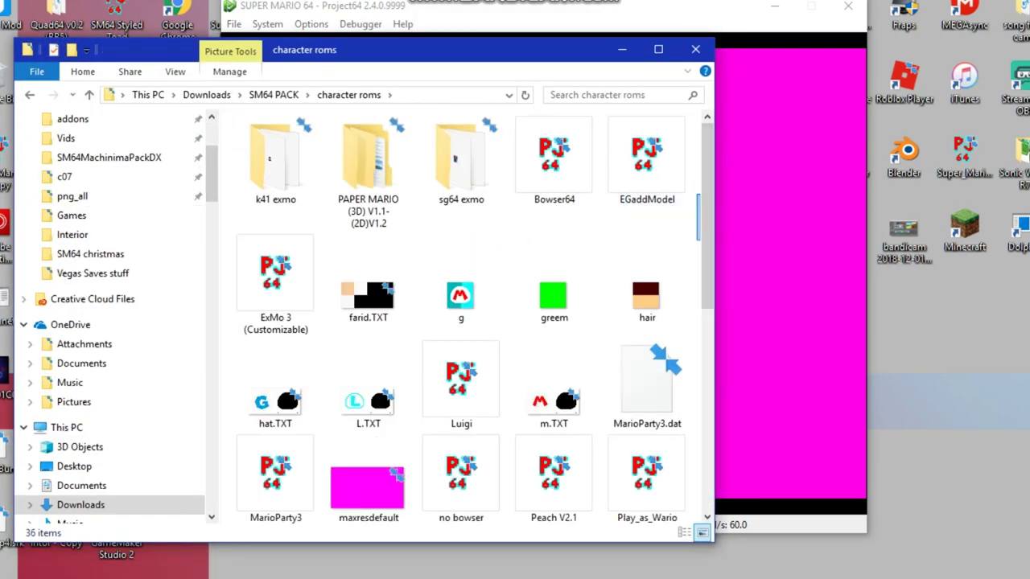
pyautogui.scroll(-3, 564, 381)
pyautogui.scroll(3, 564, 381)
pyautogui.hotkey('alt', 'Left')
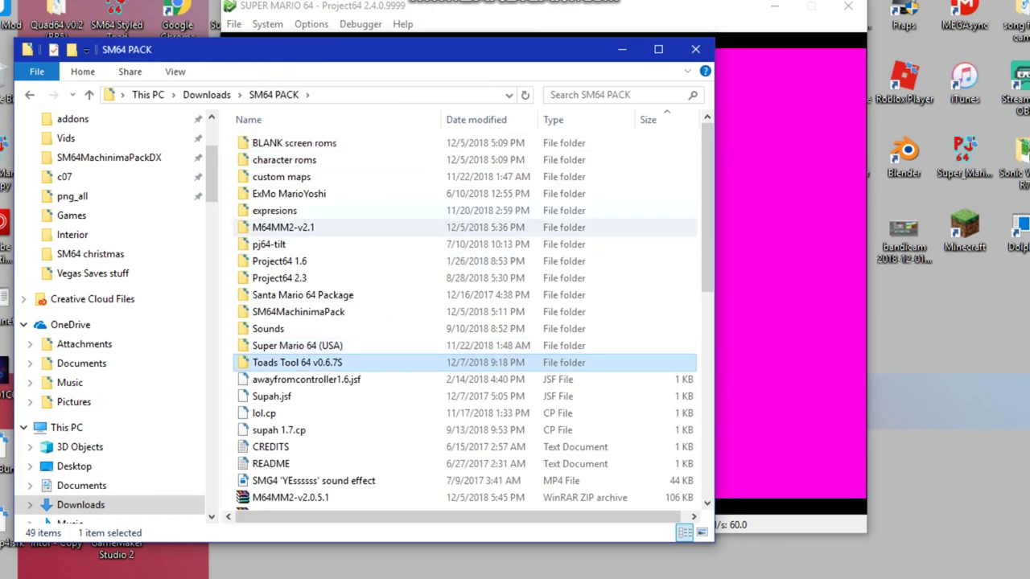
pyautogui.doubleClick(275, 210)
pyautogui.scroll(-1, 466, 322)
pyautogui.click(354, 402)
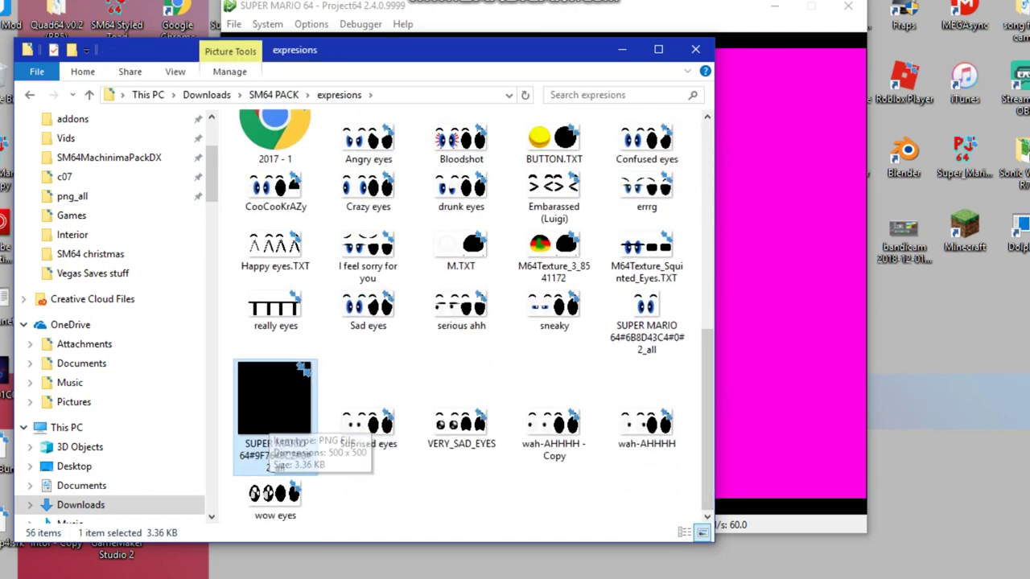
# Copy the yellow button texture SUPER MARIO 64#9F7648C2#0#2_all from png_all into the character roms folder
pyautogui.hotkey('alt', 'Left')
pyautogui.hotkey('alt', 'Left')
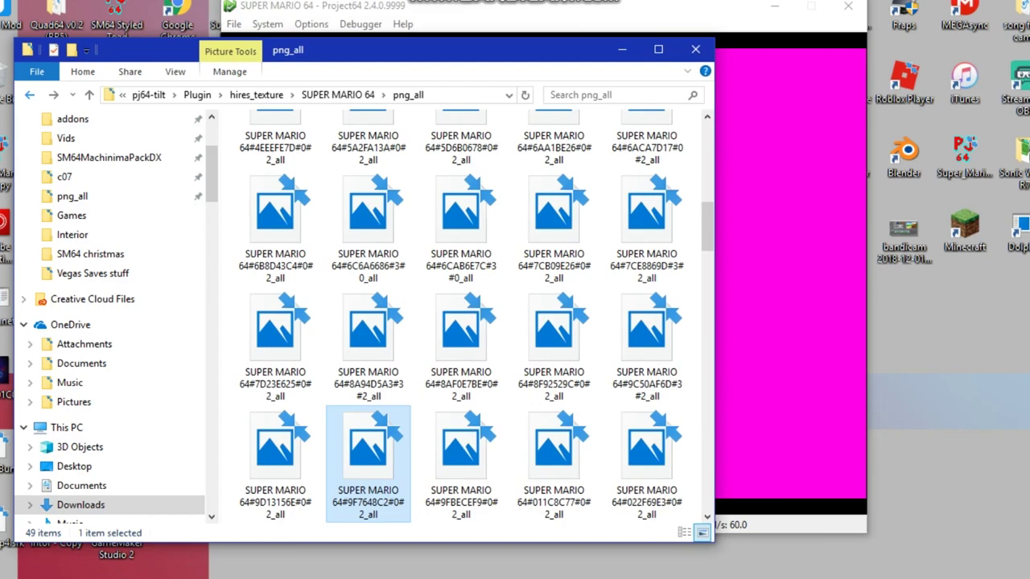
pyautogui.hotkey('shift', 'F10')
pyautogui.press('Escape')
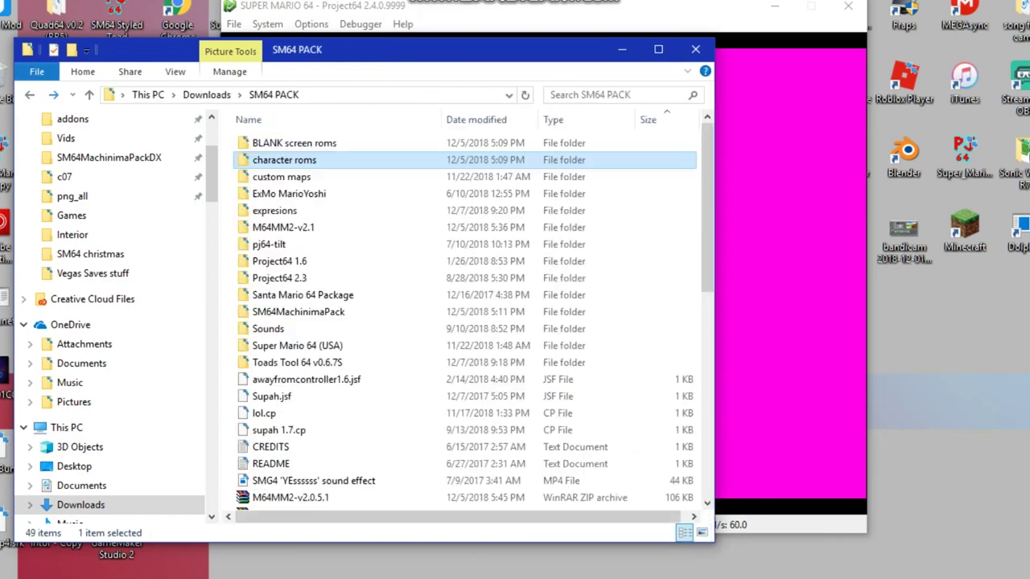
pyautogui.press('Return')
pyautogui.scroll(-5, 467, 322)
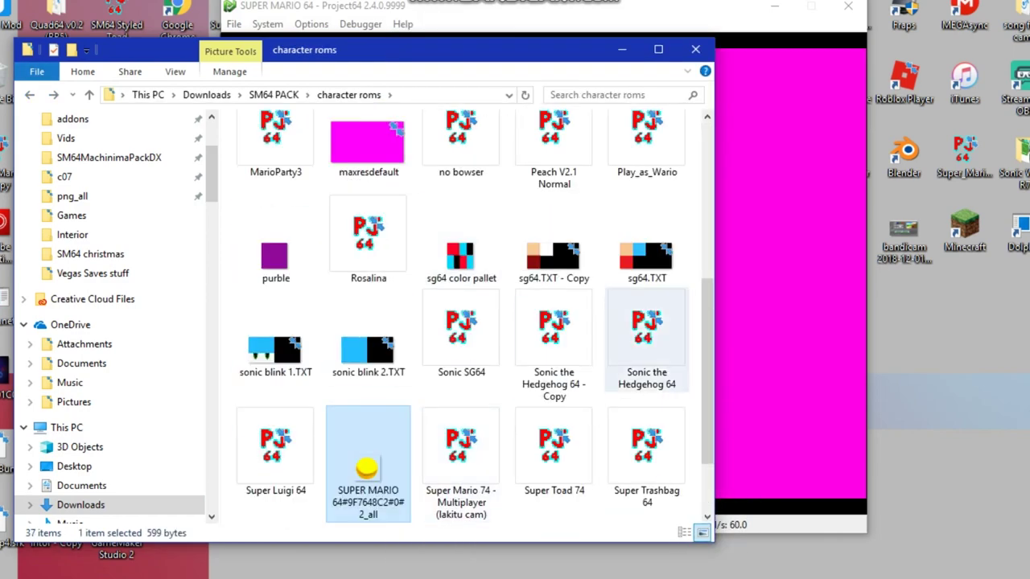
pyautogui.scroll(5, 466, 322)
# Replace the yellow button texture in png_all with the black SUPER MARIO 64#9F7648C2#0#2_all from expresions and check Mario in Project64
pyautogui.hotkey('alt', 'Left')
pyautogui.hotkey('alt', 'Left')
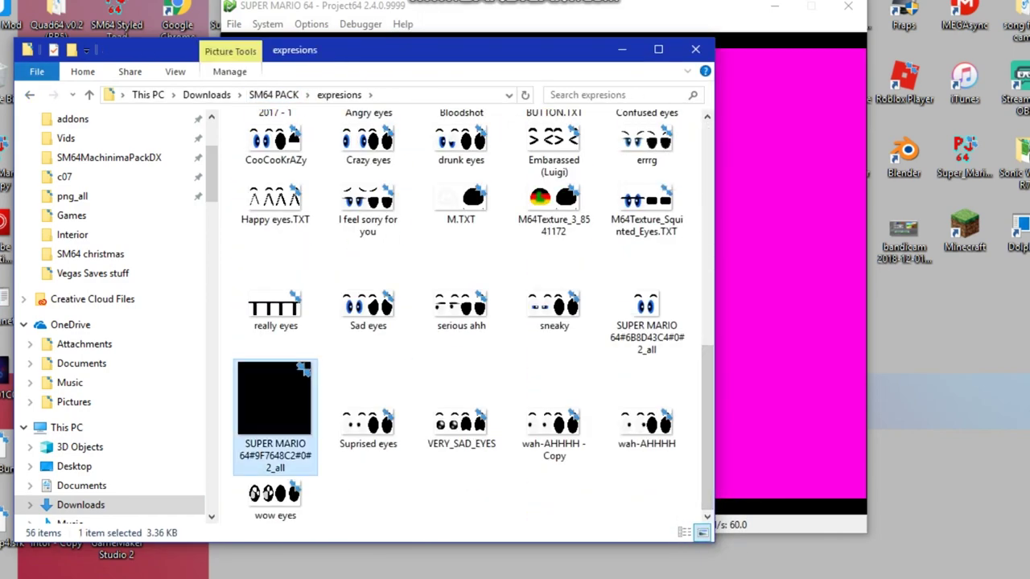
pyautogui.hotkey('ctrl', 'c')
pyautogui.hotkey('alt', 'Right')
pyautogui.hotkey('alt', 'Left')
pyautogui.hotkey('alt', 'Left')
pyautogui.hotkey('shift', 'F10')
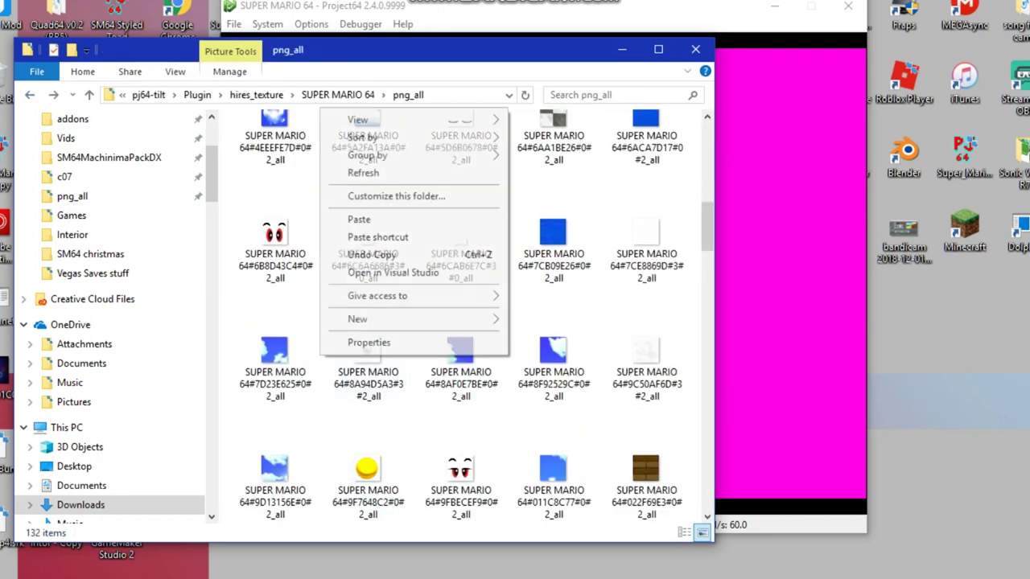
pyautogui.press('p')
pyautogui.hotkey('alt', 'Tab')
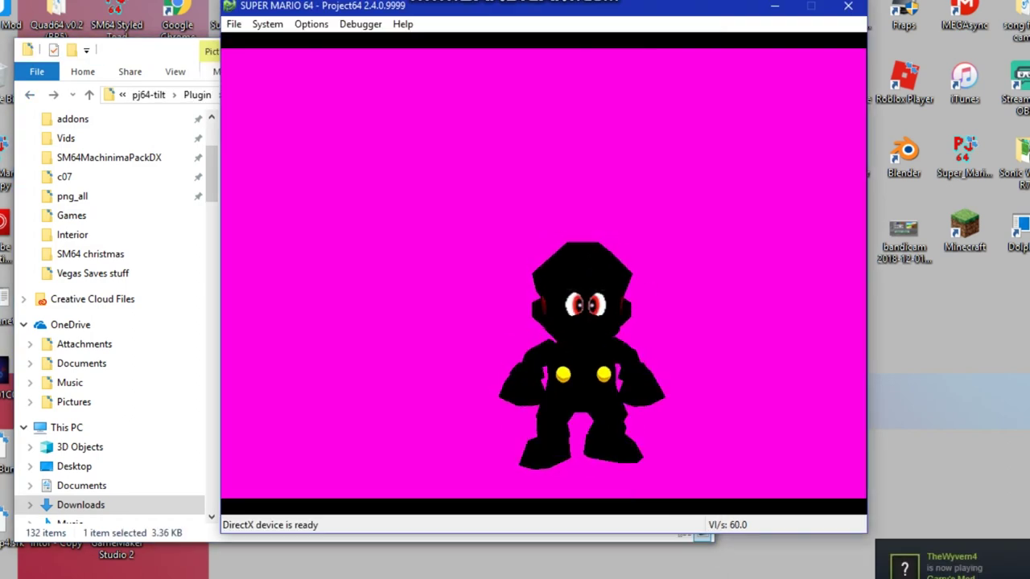
# Paste the black button texture into png_all once more and load the saved game state in Project64
pyautogui.hotkey('alt', 'Tab')
pyautogui.hotkey('shift', 'F10')
pyautogui.press('p')
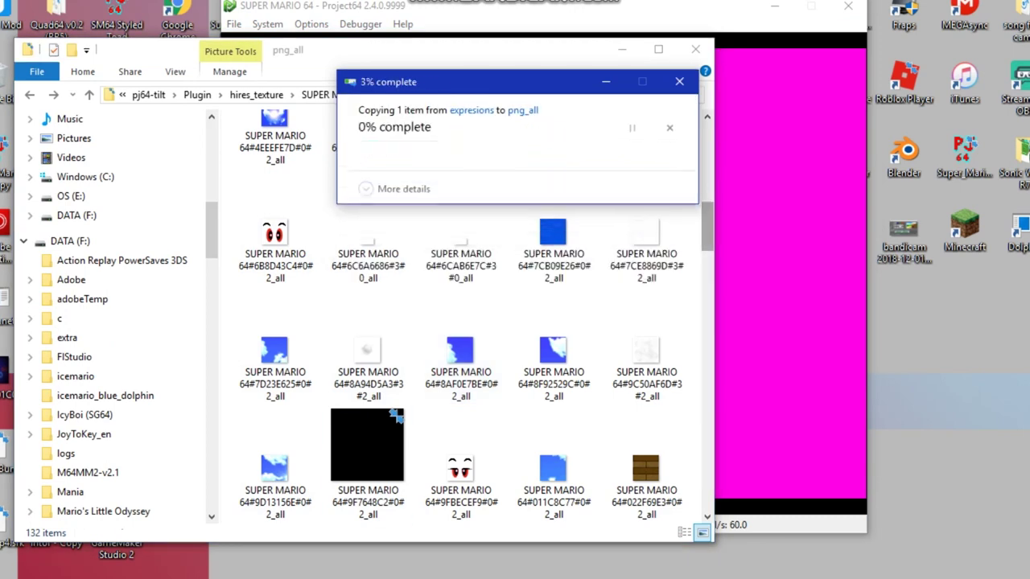
pyautogui.hotkey('alt', 'Tab')
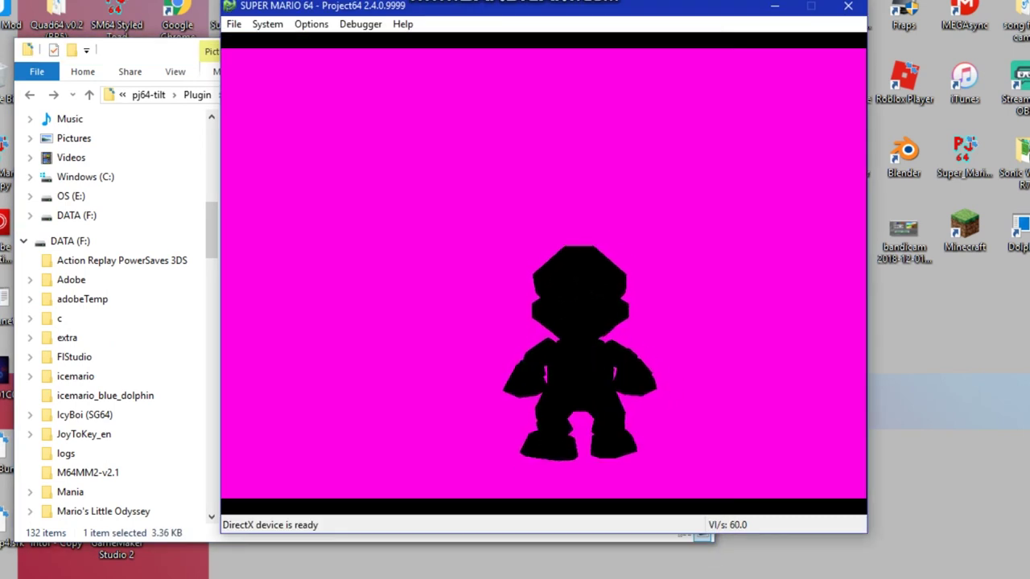
pyautogui.press('F7')
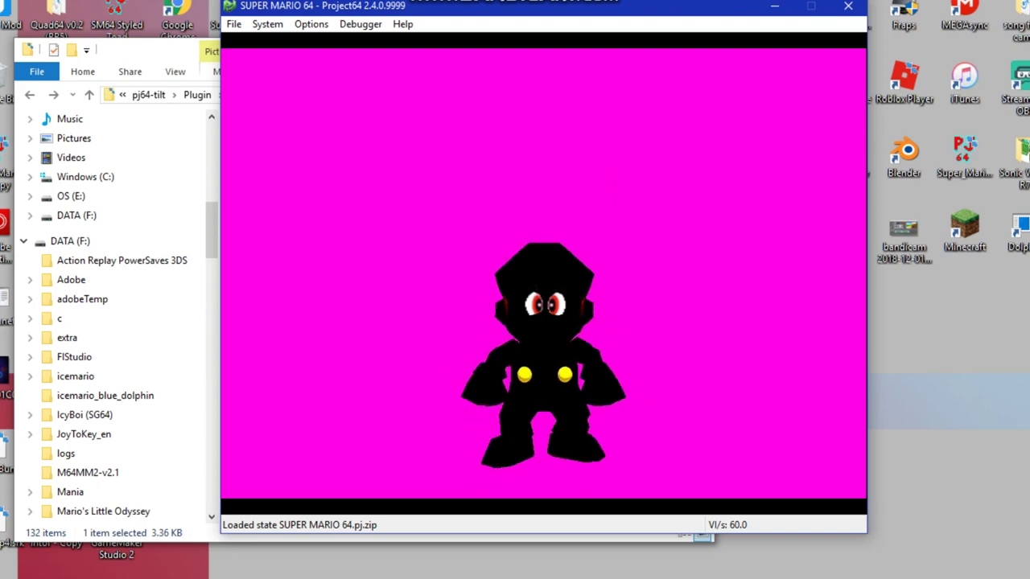
# Launch Snipping Tool and capture the black, red-eyed Mario on the pink backdrop
pyautogui.click(887, 574)
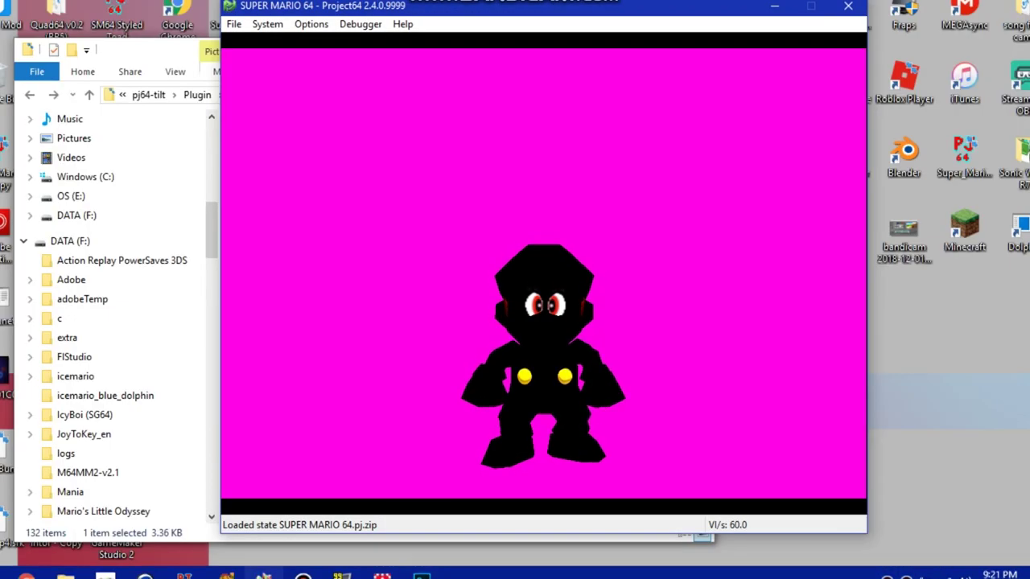
pyautogui.press('super')
pyautogui.write('sni')
pyautogui.press('Return')
pyautogui.click(763, 172)
pyautogui.moveTo(400, 166); pyautogui.dragTo(663, 478)
# Save the capture as spirit lossed in PNG format in the Pictures folder and close Snipping Tool
pyautogui.hotkey('ctrl', 's')
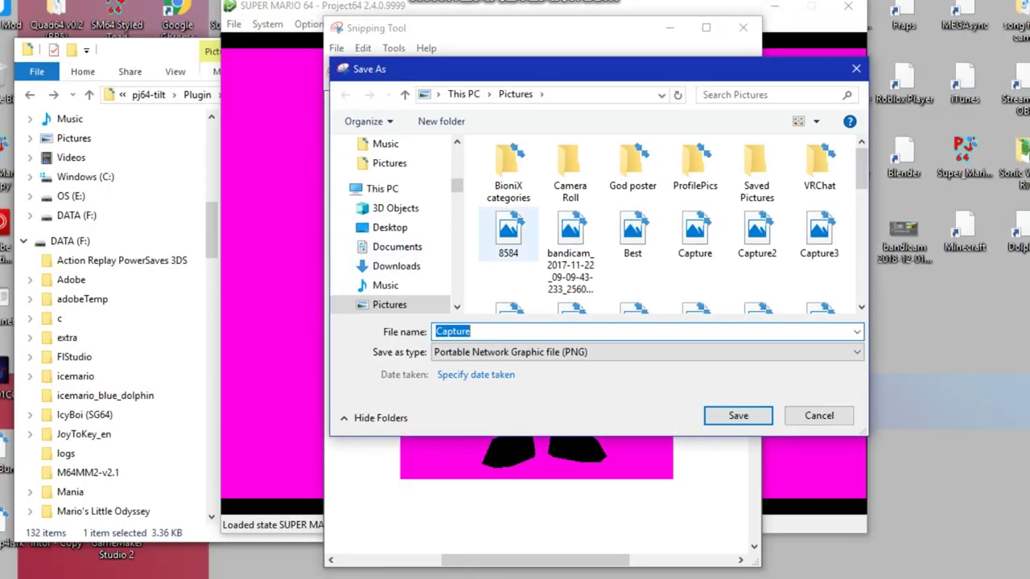
pyautogui.press('Escape')
pyautogui.write('s')
pyautogui.press('Return')
pyautogui.hotkey('alt', 'F4')
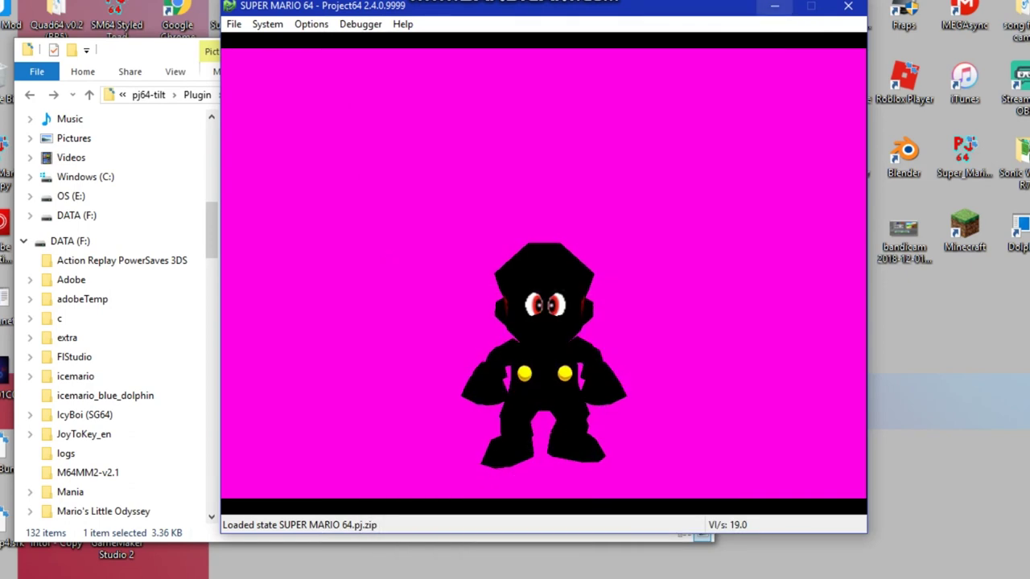
# Switch to Photoshop and rasterize Layer 1 in the Untitled-2 document
pyautogui.hotkey('alt', 'Tab')
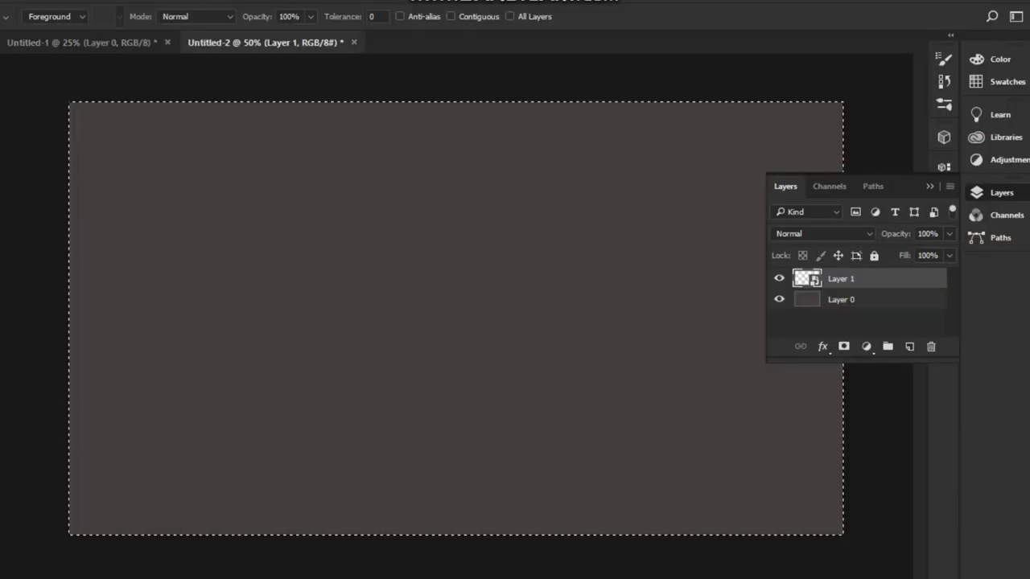
pyautogui.click(841, 299)
pyautogui.rightClick(841, 279)
pyautogui.click(547, 429)
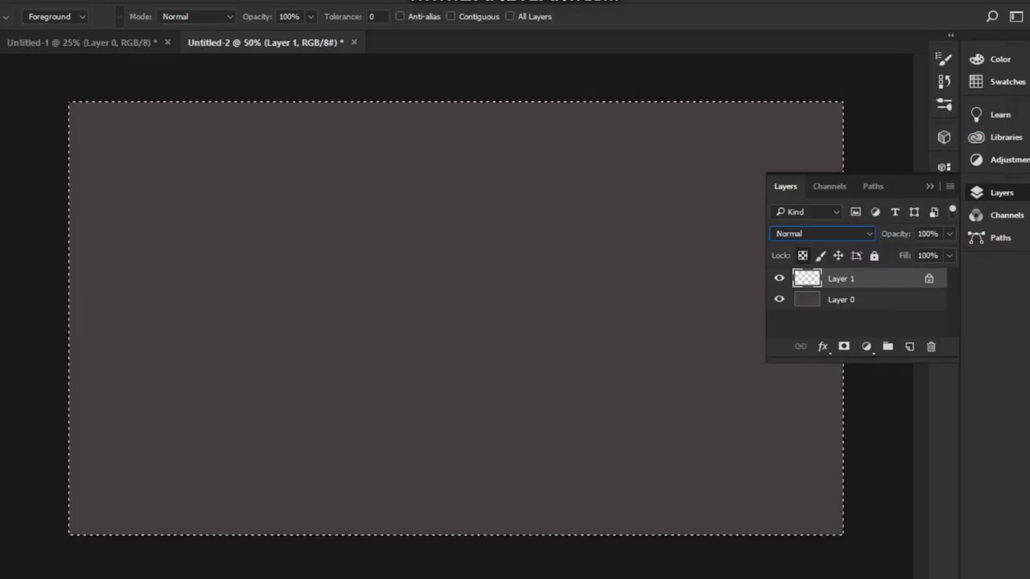
# Try filters on Layer 1 with the whole canvas selected and convert the layer to a smart object
pyautogui.hotkey('alt', 't')
pyautogui.click(472, 358)
pyautogui.hotkey('alt', 't')
pyautogui.click(472, 340)
pyautogui.hotkey('ctrl', 'a')
pyautogui.hotkey('alt', 't')
pyautogui.click(450, 228)
pyautogui.press('Return')
pyautogui.rightClick(892, 278)
pyautogui.click(620, 293)
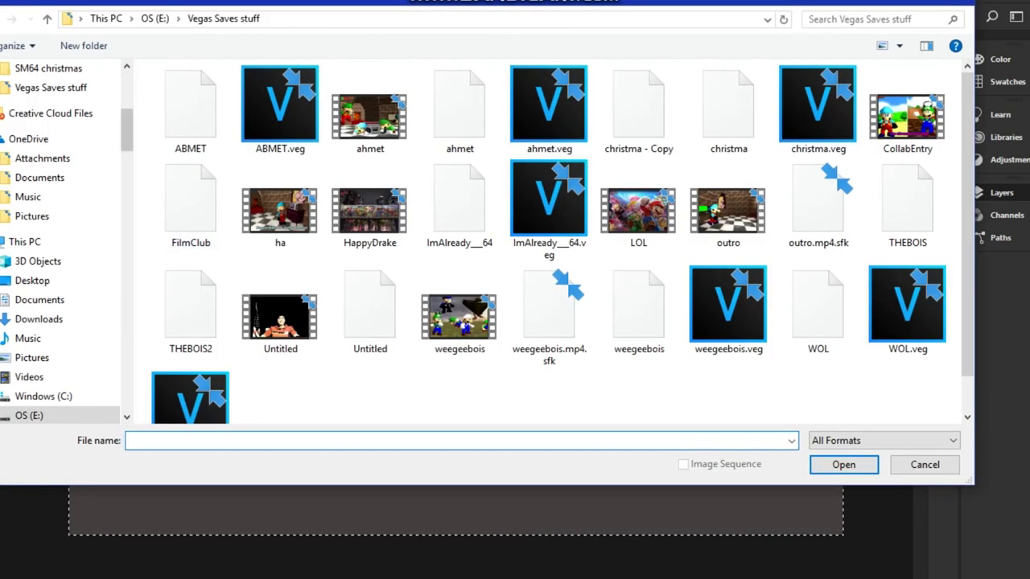
# Open spirit lossed.PNG as a separate document in Photoshop
pyautogui.scroll(-3, 60, 242)
pyautogui.click(32, 267)
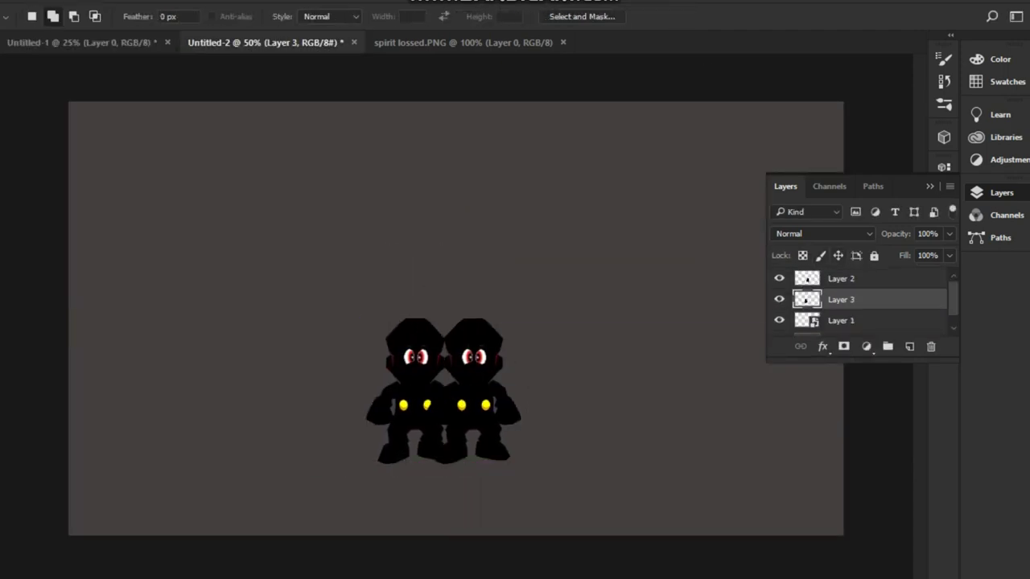
# Duplicate the cut-out Mario and place the copy beside the other two as the rightmost figure in the row
pyautogui.hotkey('ctrl', 'j')
pyautogui.rightClick(439, 319)
pyautogui.click(517, 185)
pyautogui.moveTo(473, 392); pyautogui.dragTo(528, 392)
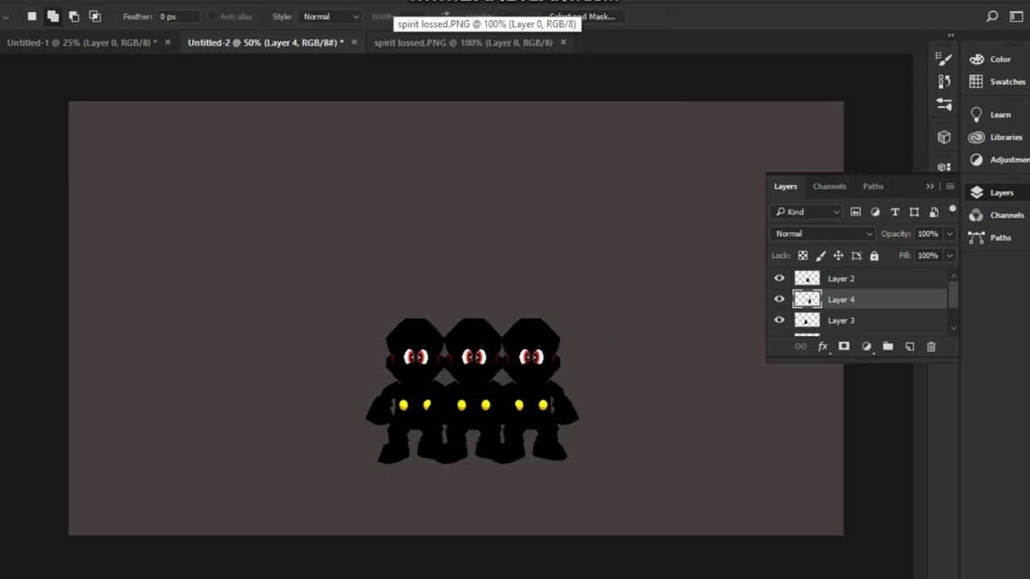
# Add further Mario copies, placing one above the row and one near the canvas's left edge
pyautogui.rightClick(461, 268)
pyautogui.click(488, 430)
pyautogui.moveTo(416, 387); pyautogui.dragTo(169, 373)
pyautogui.scroll(-3, 853, 300)
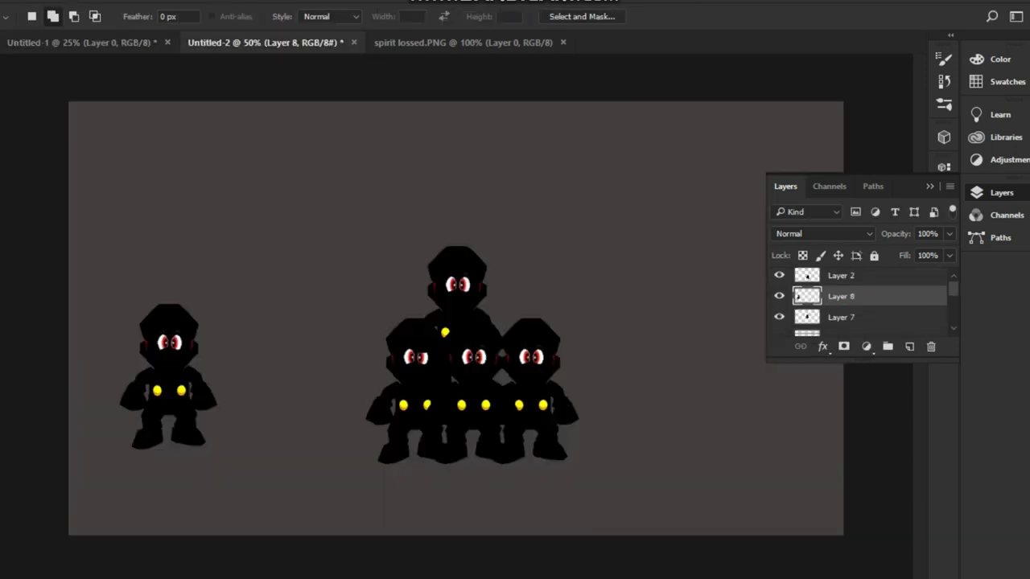
# Shrink the left Mario of the group and delete the surplus copies, keeping only that figure and the rightmost one
pyautogui.rightClick(829, 285)
pyautogui.click(648, 243)
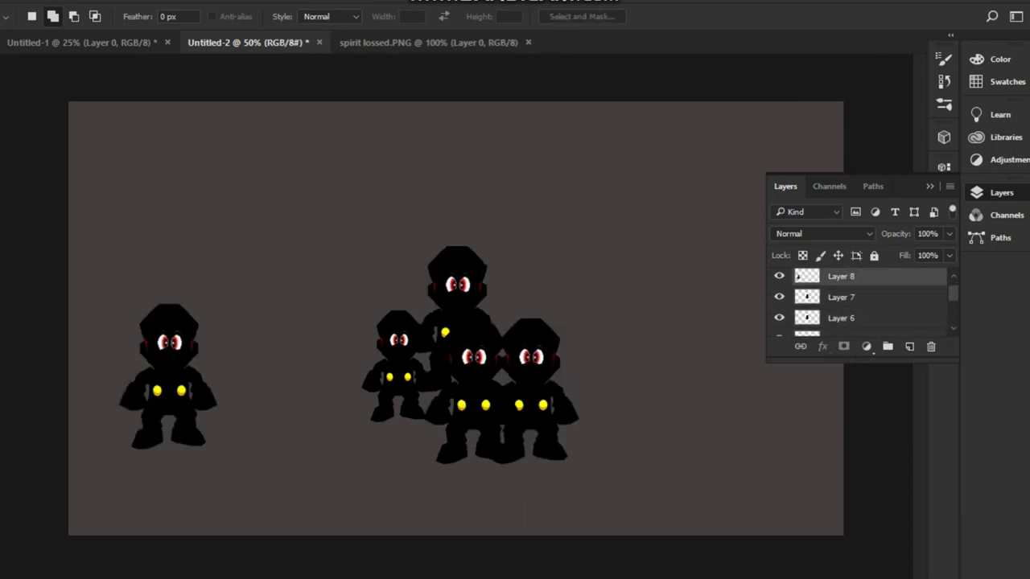
pyautogui.press('F7')
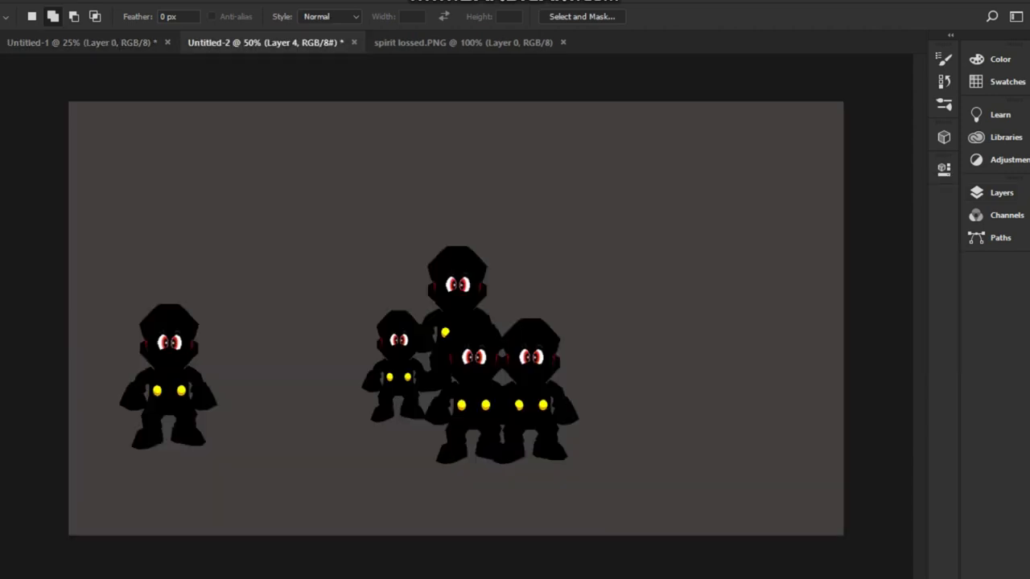
pyautogui.press('F7')
pyautogui.scroll(3, 861, 303)
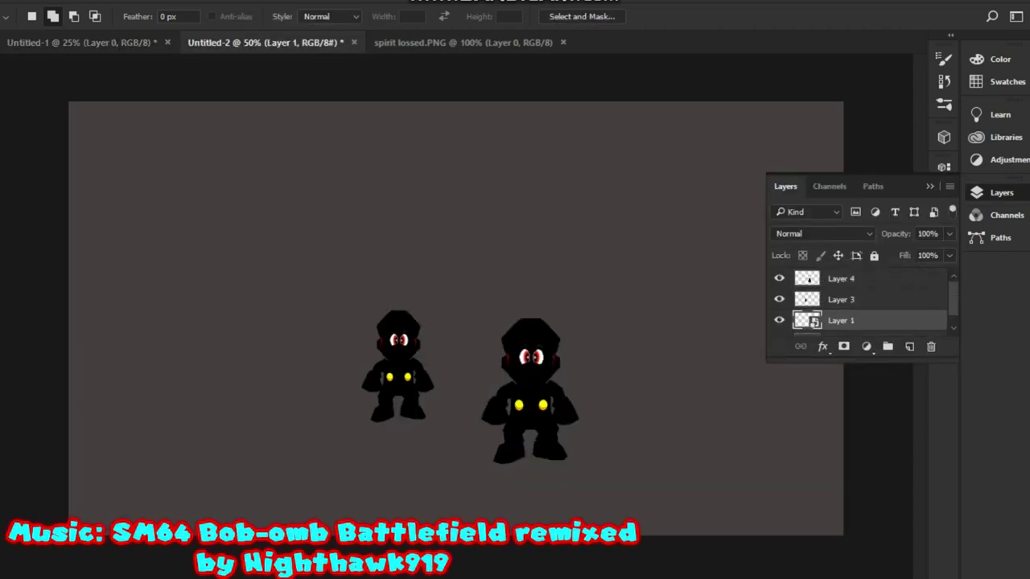
# Move the large Mario up beside the small one and place a matching small copy on its other side, behind its layer
pyautogui.rightClick(581, 64)
pyautogui.click(640, 221)
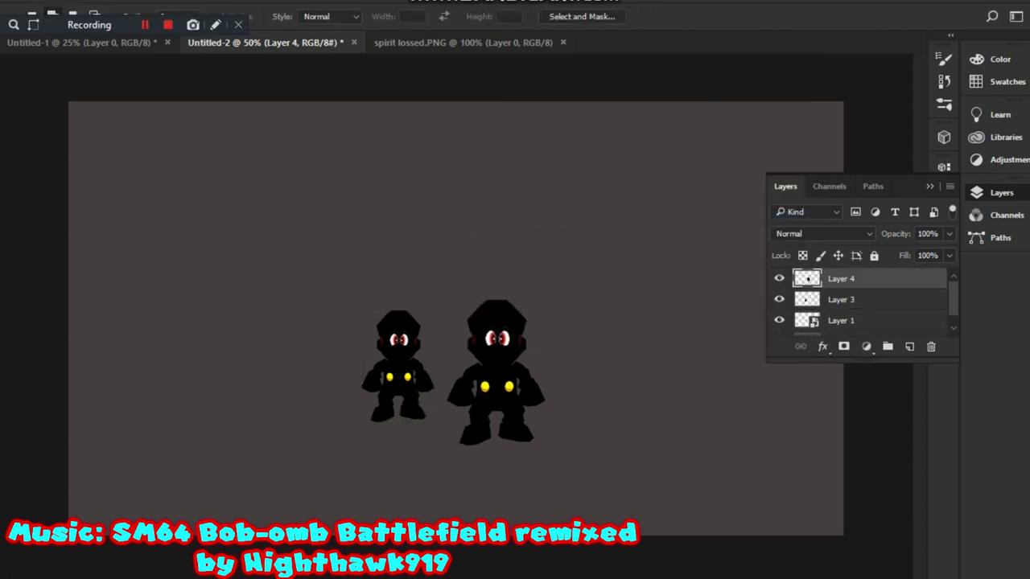
pyautogui.moveTo(841, 278); pyautogui.dragTo(813, 314)
pyautogui.rightClick(509, 321)
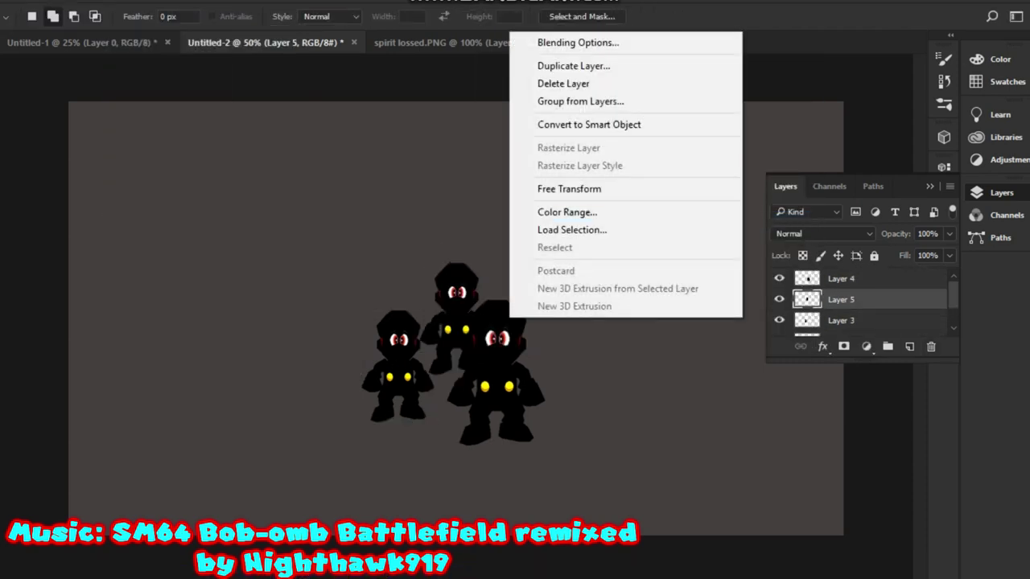
pyautogui.click(552, 122)
pyautogui.moveTo(456, 318); pyautogui.dragTo(564, 373)
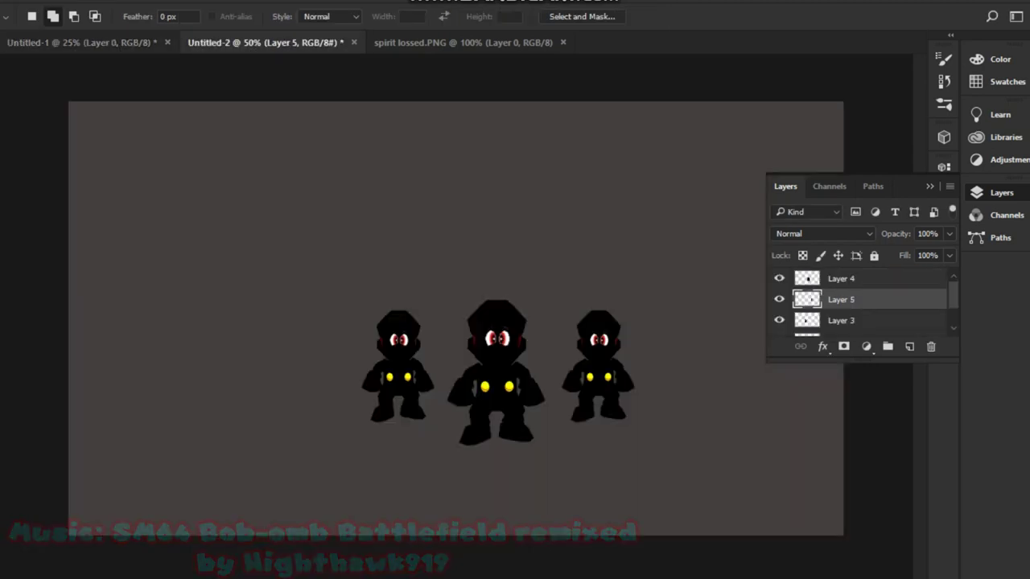
# Add two enlarged Mario copies directly flanking the large central figure, layered behind it
pyautogui.hotkey('ctrl', 'v')
pyautogui.rightClick(455, 314)
pyautogui.click(507, 466)
pyautogui.moveTo(453, 338); pyautogui.dragTo(447, 373)
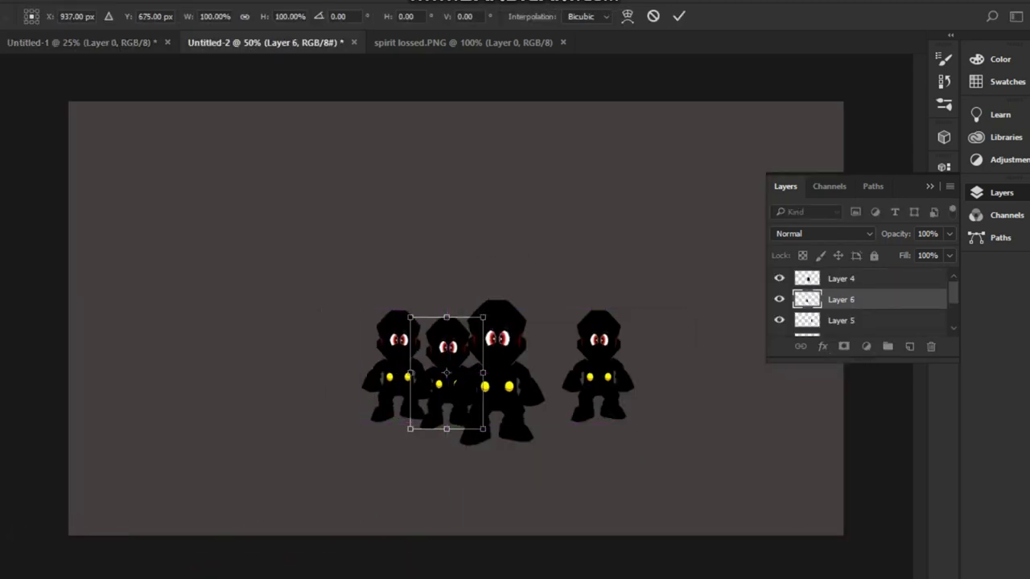
pyautogui.hotkey('ctrl', 'v')
pyautogui.rightClick(438, 315)
pyautogui.click(515, 183)
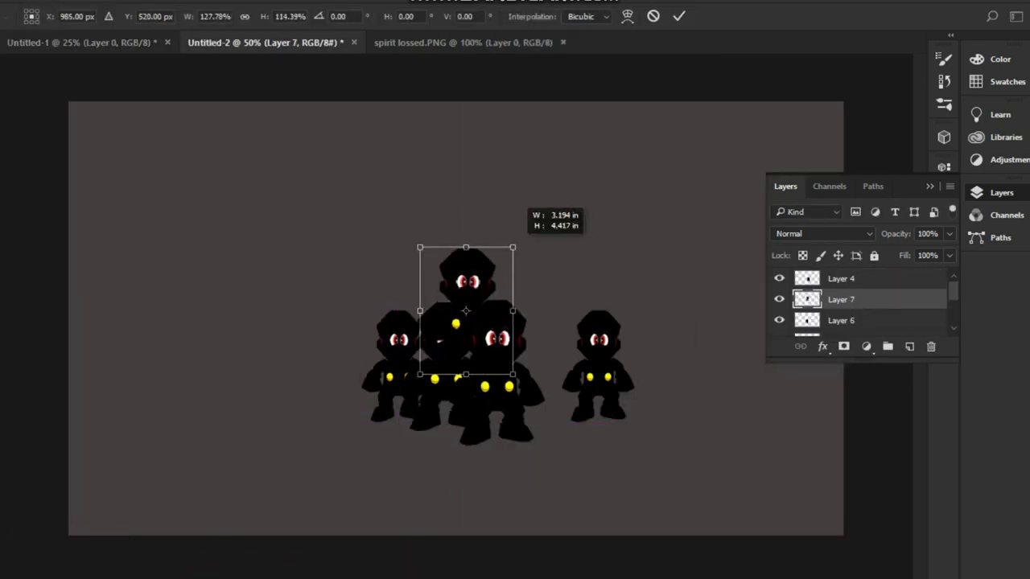
# Add two small Mario copies overlapping the outer sides of the row, one at each end
pyautogui.hotkey('ctrl', 'v')
pyautogui.rightClick(515, 307)
pyautogui.click(555, 465)
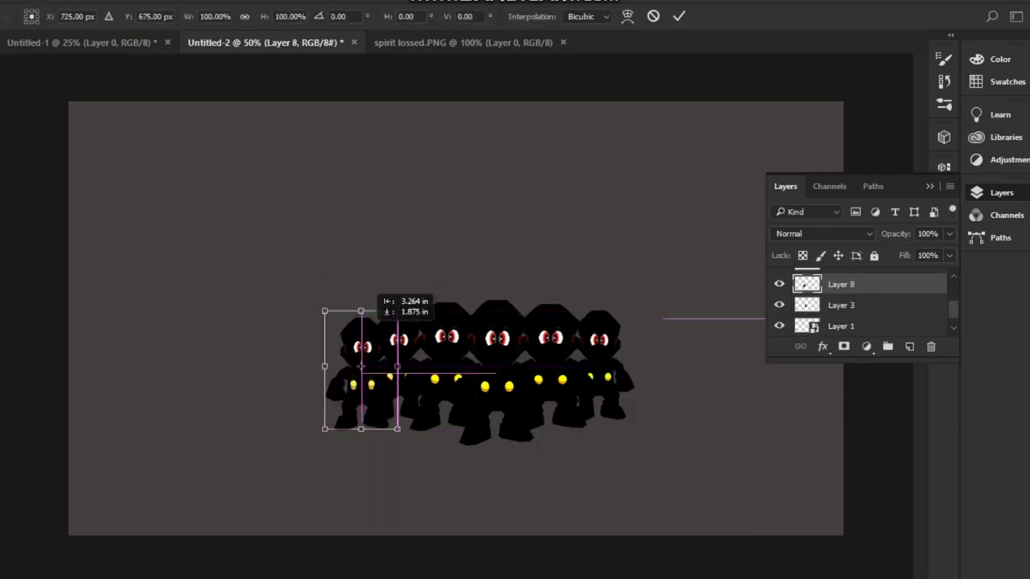
pyautogui.hotkey('ctrl', 'v')
pyautogui.rightClick(505, 345)
pyautogui.click(563, 212)
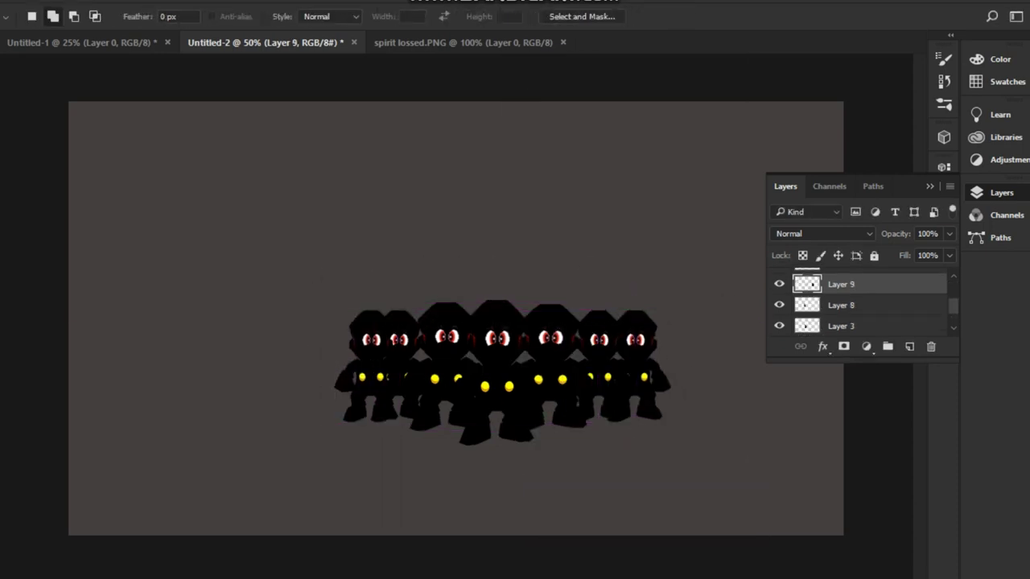
# Add a slightly widened Mario copy at the row's left end and fill the gap next to it with another copy
pyautogui.hotkey('ctrl', 'v')
pyautogui.rightClick(480, 285)
pyautogui.click(528, 439)
pyautogui.moveTo(443, 310); pyautogui.dragTo(322, 363)
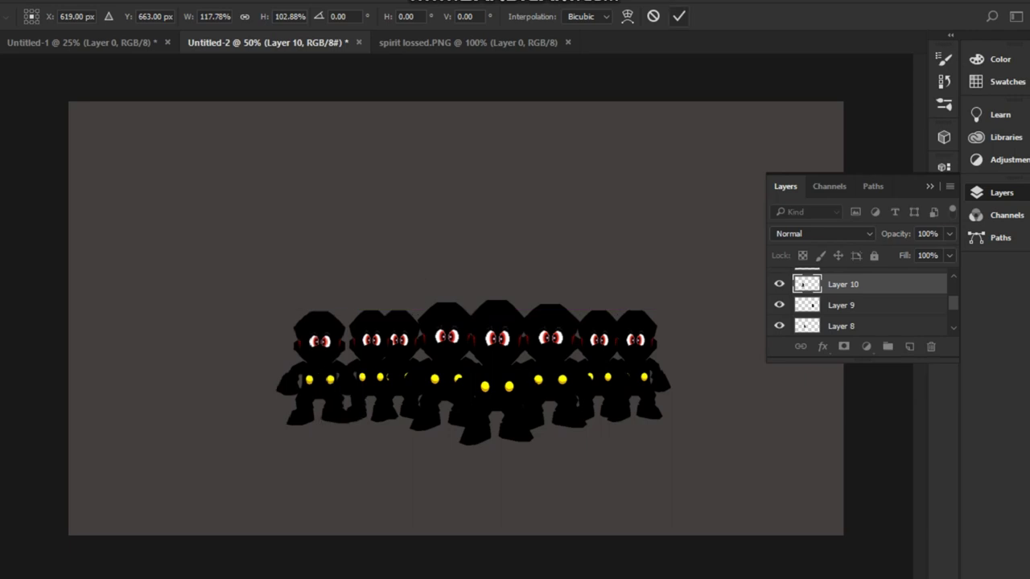
pyautogui.click(515, 215)
pyautogui.moveTo(468, 322); pyautogui.dragTo(358, 371)
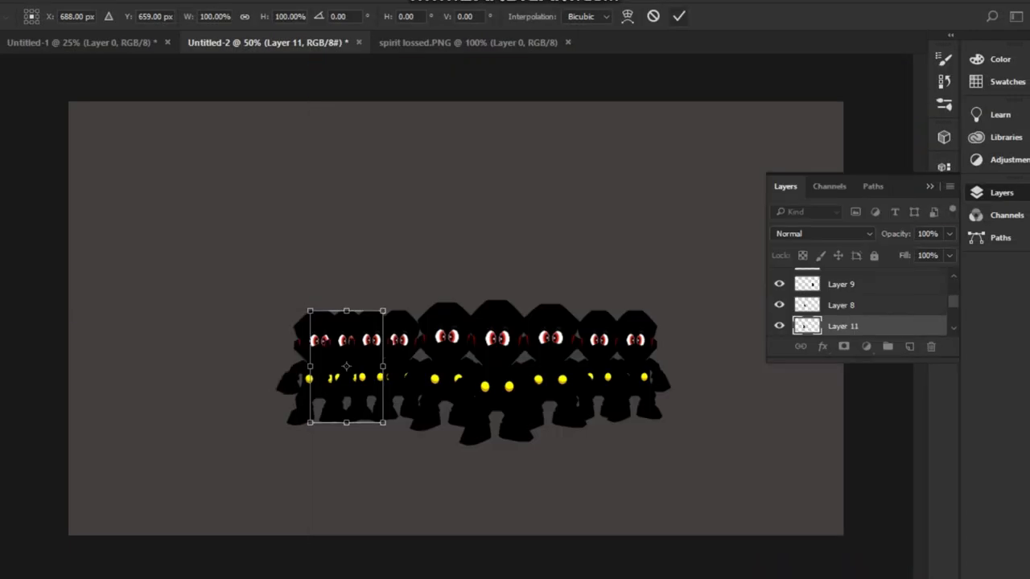
pyautogui.press('Return')
# Add a Mario copy at the right end of the row
pyautogui.hotkey('ctrl', 'v')
pyautogui.rightClick(476, 320)
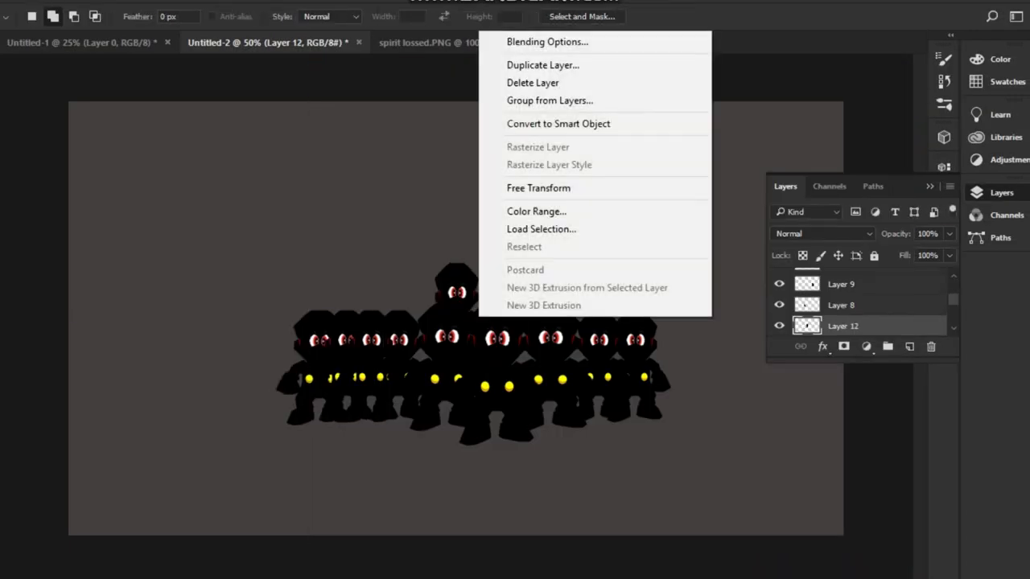
pyautogui.click(511, 265)
pyautogui.moveTo(458, 326); pyautogui.dragTo(678, 391)
pyautogui.press('Return')
# Try another Mario copy in the canvas's upper-left area and delete its layer
pyautogui.hotkey('ctrl', 'v')
pyautogui.rightClick(310, 335)
pyautogui.click(354, 201)
pyautogui.moveTo(451, 297); pyautogui.dragTo(188, 225)
pyautogui.press('Return')
pyautogui.rightClick(265, 207)
pyautogui.click(306, 365)
pyautogui.moveTo(227, 283); pyautogui.dragTo(244, 303)
pyautogui.press('Return')
pyautogui.rightClick(853, 326)
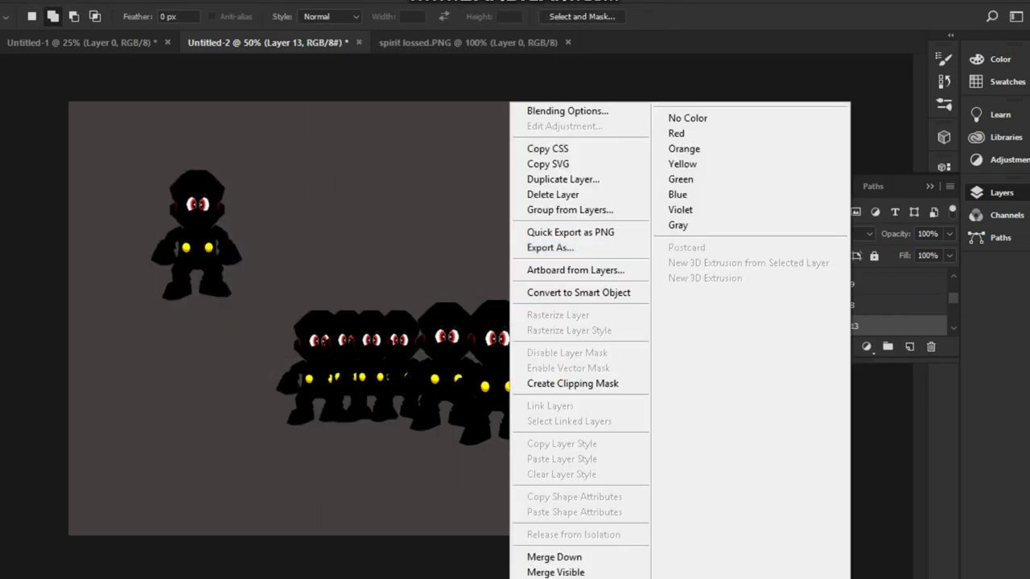
pyautogui.click(552, 188)
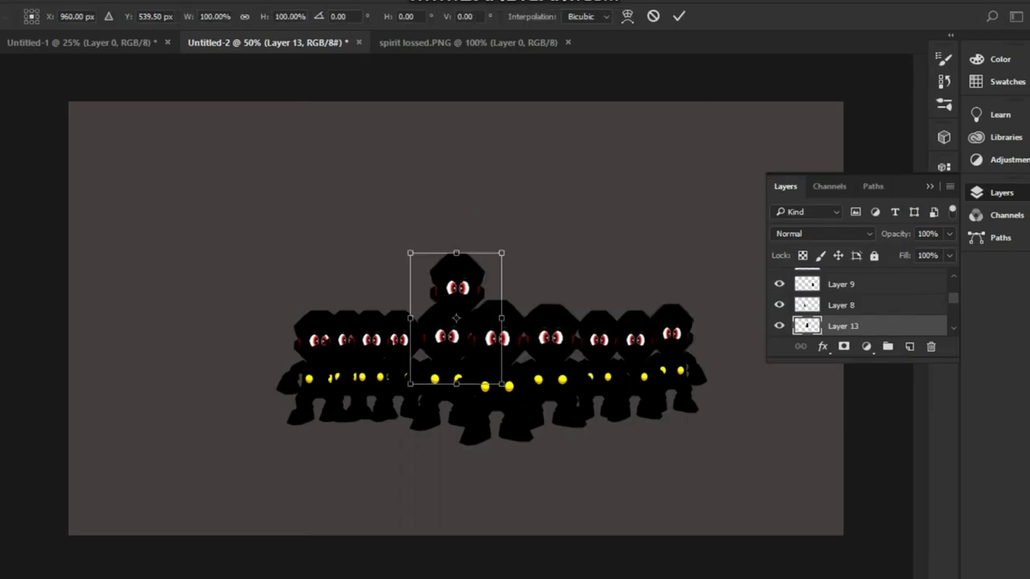
# Extend the front row with one more Mario copy at each end
pyautogui.moveTo(483, 253); pyautogui.dragTo(462, 311)
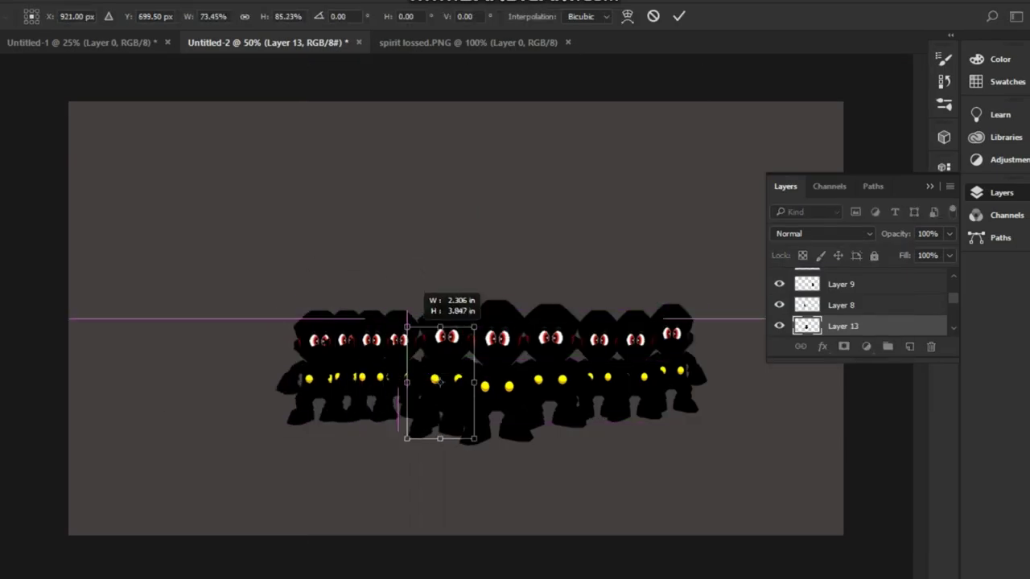
pyautogui.hotkey('ctrl', 't')
pyautogui.moveTo(671, 357); pyautogui.dragTo(713, 357)
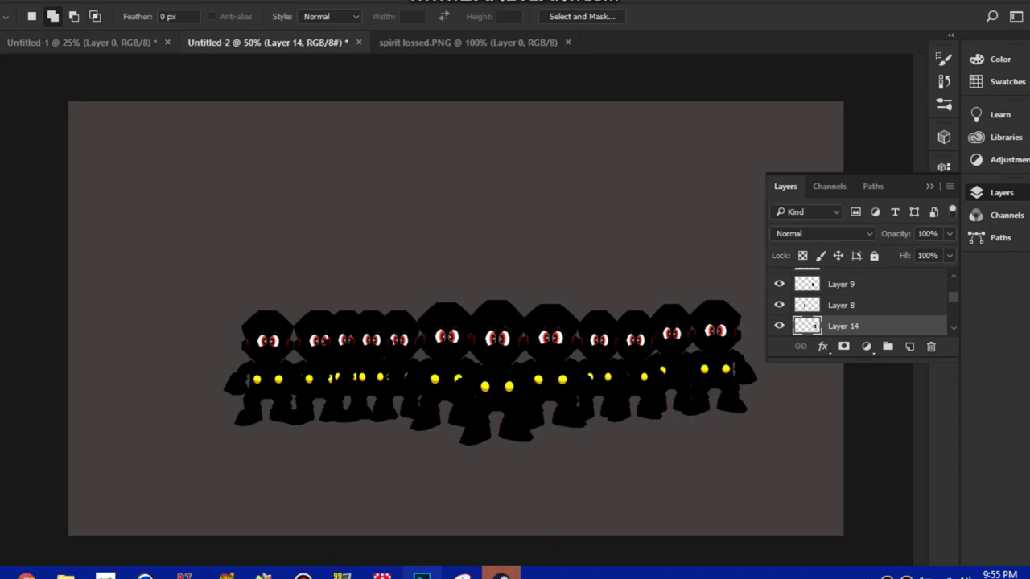
# Start a raised back row with Mario copies behind the central figures and move the newest copy's layer beneath the front-row layers
pyautogui.hotkey('ctrl', 'shift', 'Tab')
pyautogui.hotkey('ctrl', 'Tab')
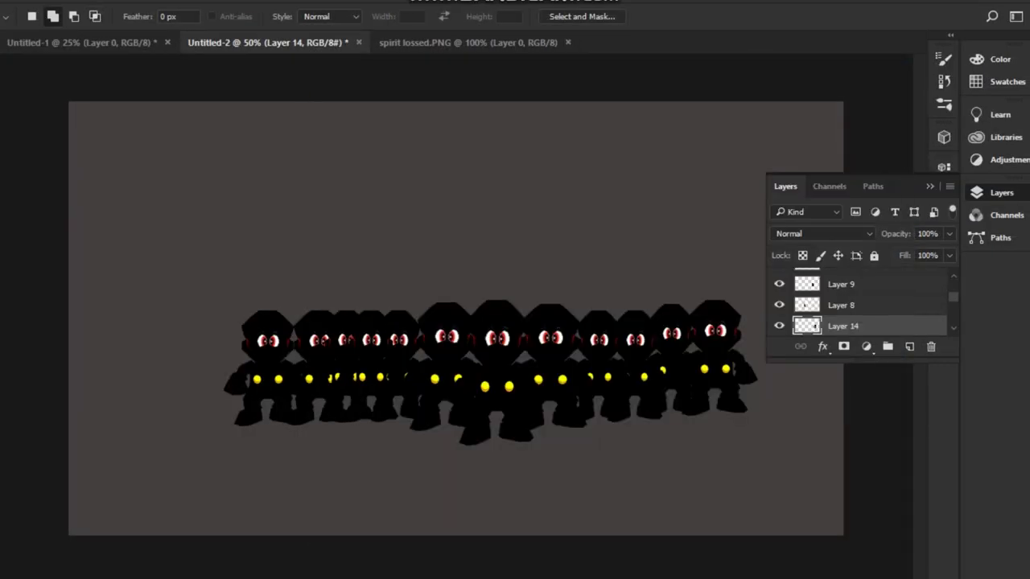
pyautogui.hotkey('ctrl', 'v')
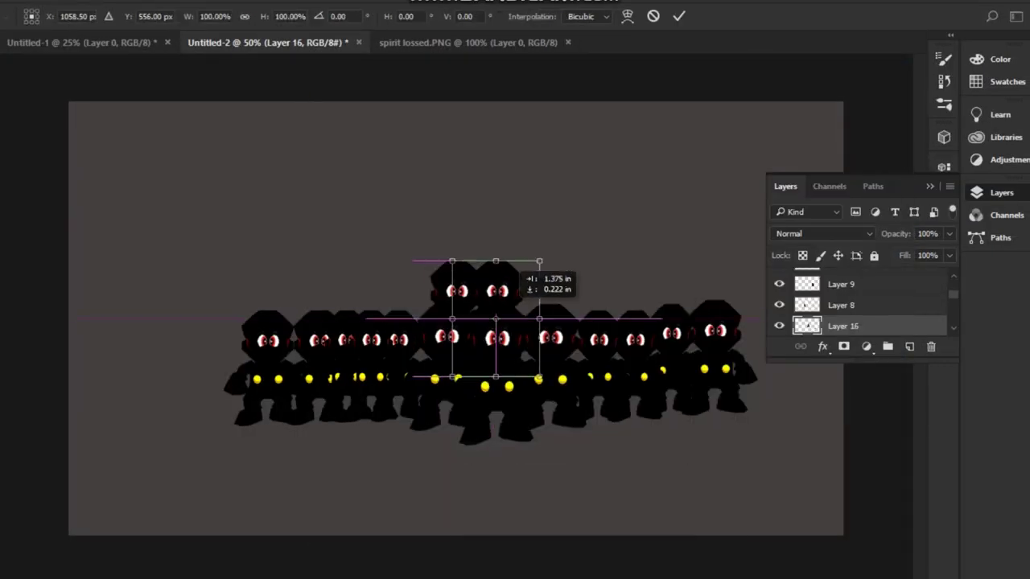
pyautogui.hotkey('ctrl', 't')
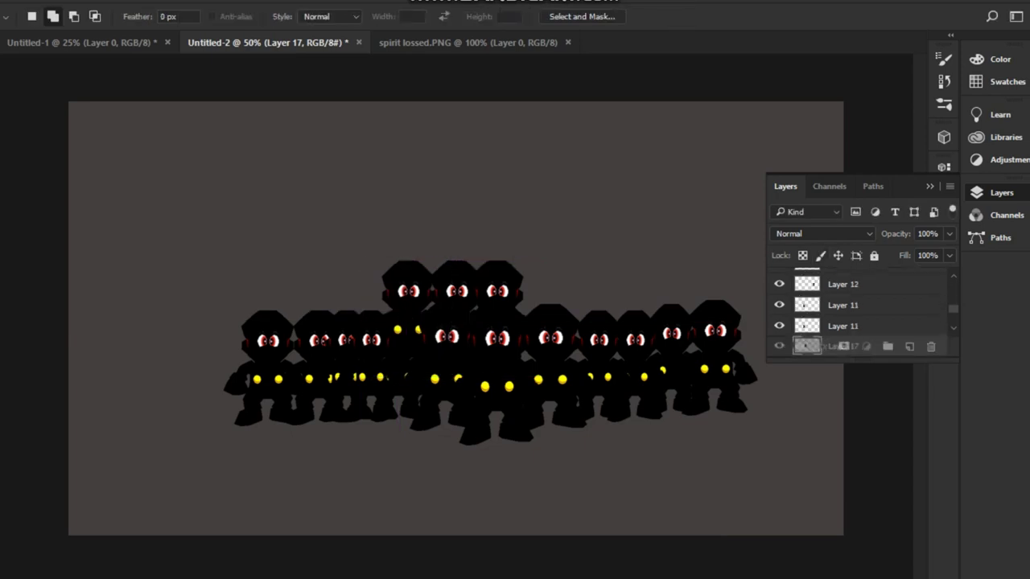
pyautogui.click(438, 443)
# Extend the back row of Mario copies toward both sides, keeping them behind the front row
pyautogui.hotkey('ctrl', 't')
pyautogui.rightClick(475, 319)
pyautogui.moveTo(318, 322); pyautogui.dragTo(614, 301)
pyautogui.rightClick(441, 298)
pyautogui.click(483, 88)
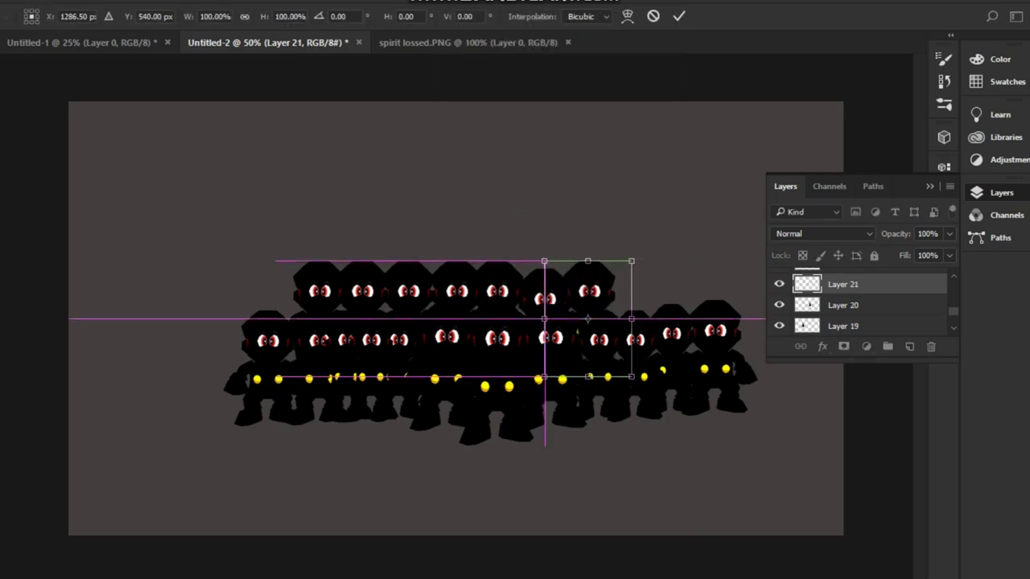
# Finish the right side of the back row with additional Mario copies, the outermost one slightly lower
pyautogui.hotkey('ctrl', 't')
pyautogui.moveTo(708, 322); pyautogui.dragTo(738, 308)
pyautogui.hotkey('ctrl', 'j')
pyautogui.rightClick(535, 326)
pyautogui.click(594, 196)
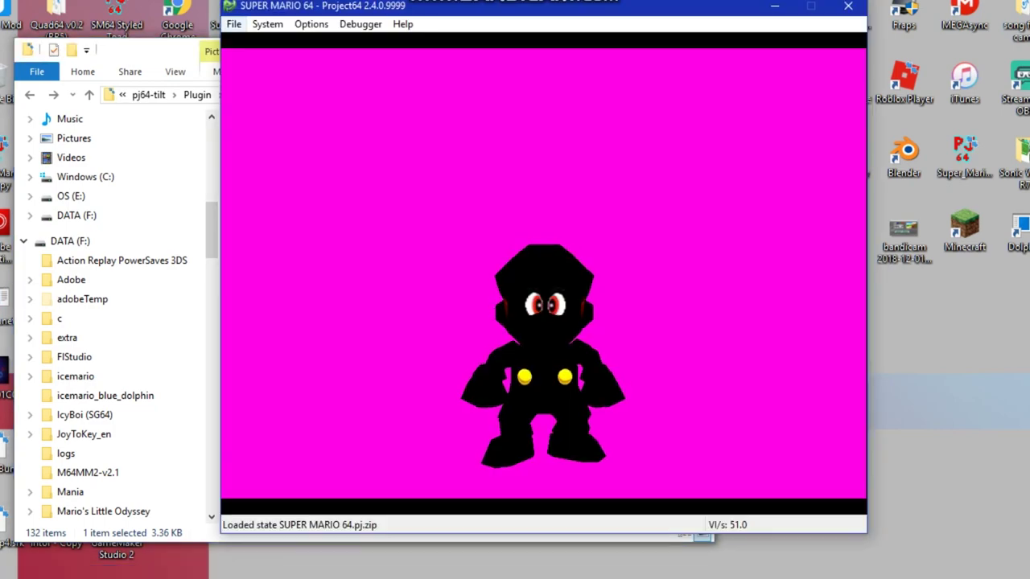
# Switch to Project64, load the Super Luigi 64 ROM and continue past its title screen
pyautogui.click(234, 24)
pyautogui.click(273, 42)
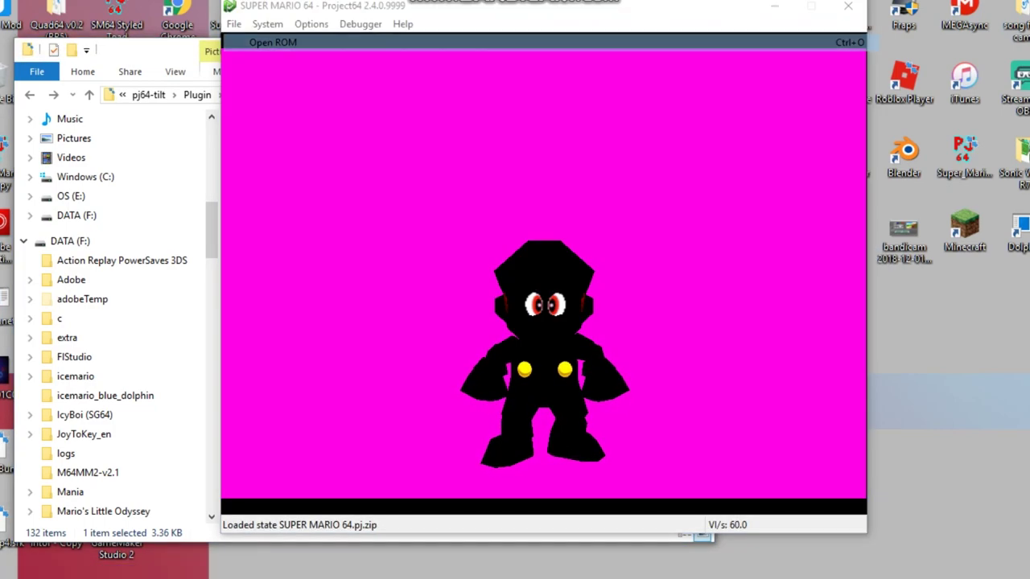
pyautogui.click(419, 71)
pyautogui.scroll(-2, 804, 157)
pyautogui.scroll(-2, 805, 157)
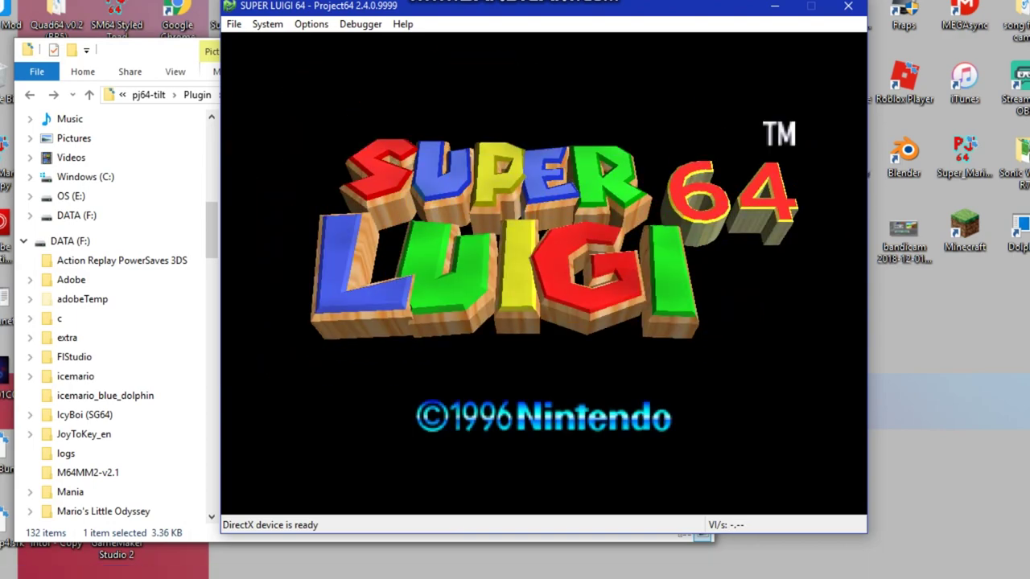
pyautogui.press('Return')
pyautogui.press('Return')
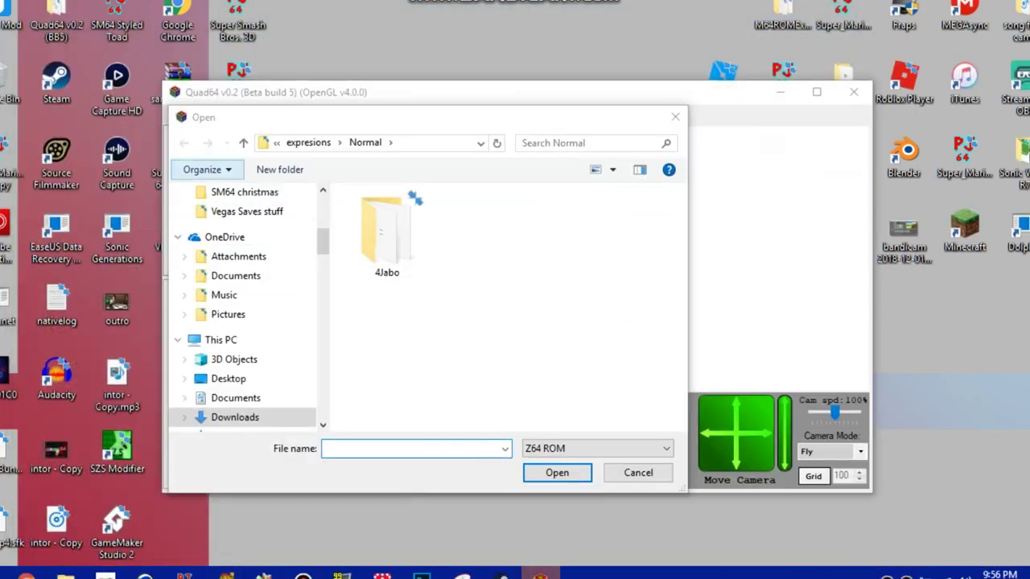
# Go up to the expresions folder while choosing a ROM to open in Quad64
pyautogui.click(309, 142)
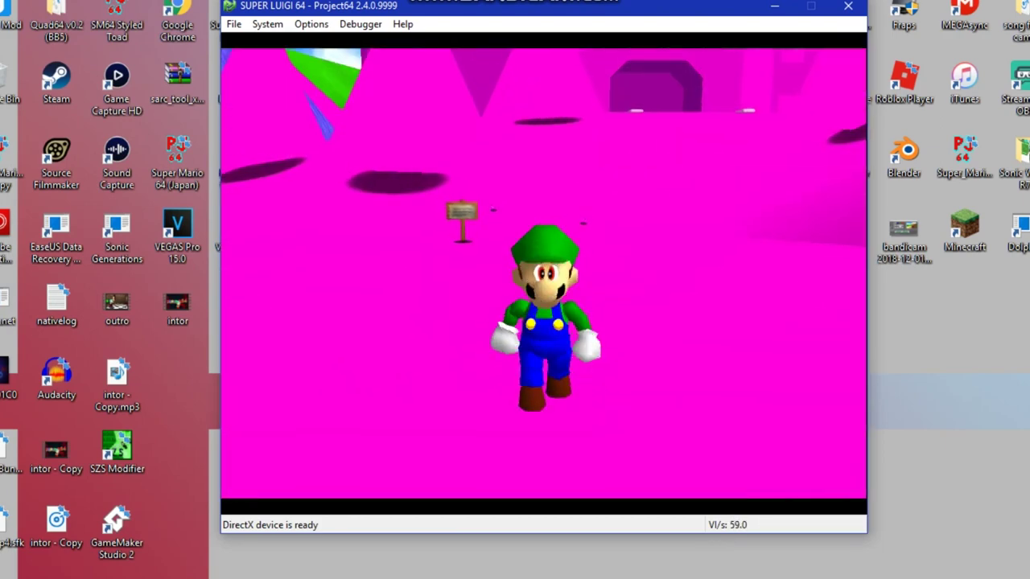
# Move Luigi through the pink castle grounds in Project64 to a spot in front of a plain pink wall
pyautogui.press('Up')
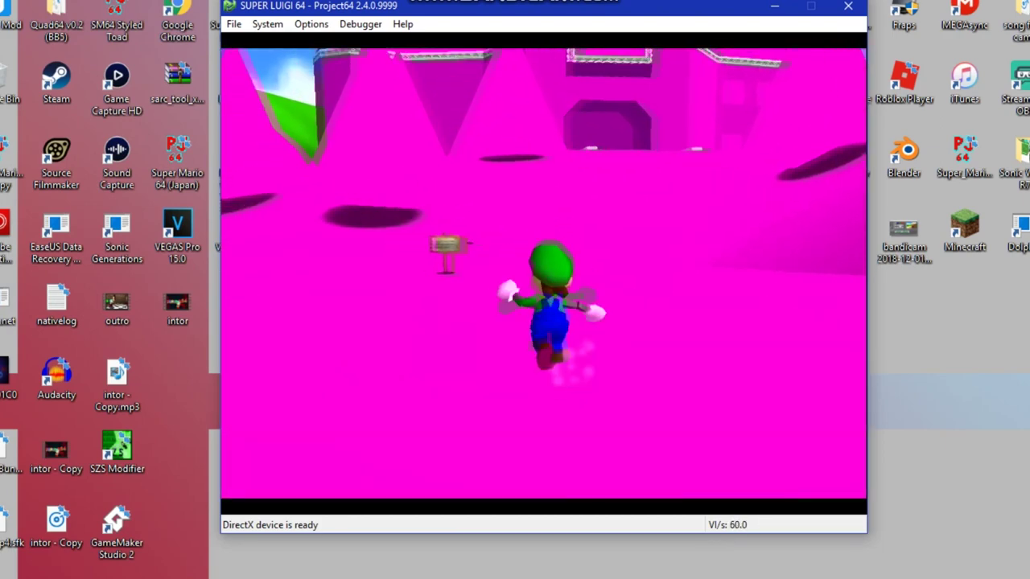
pyautogui.press('Down')
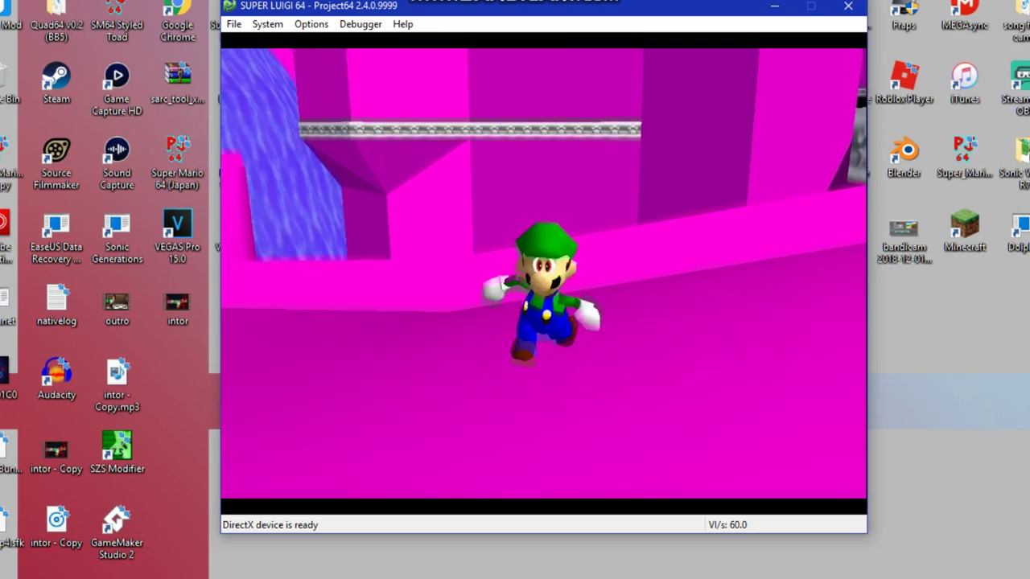
pyautogui.press('x')
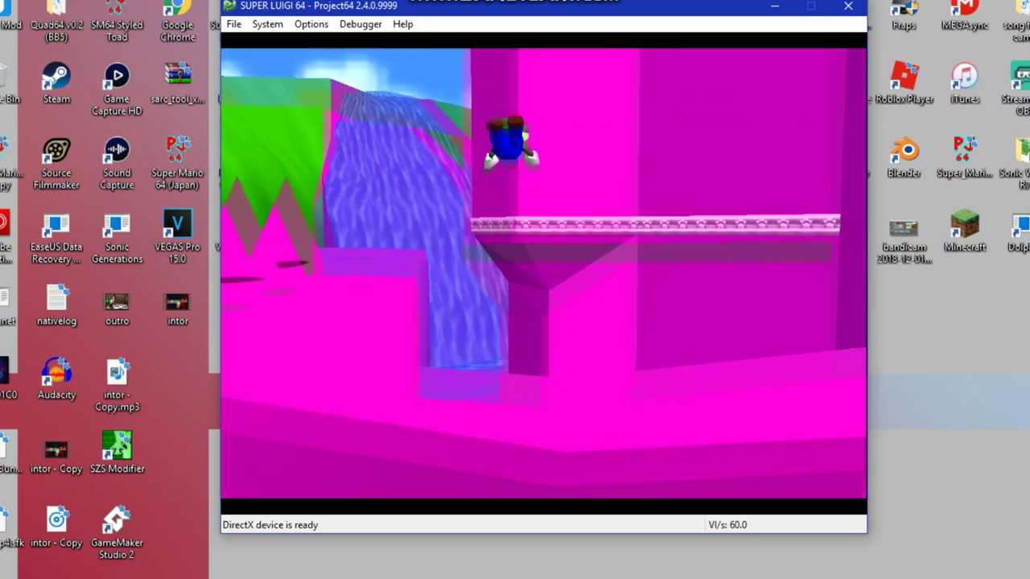
pyautogui.hotkey('ctrl', 'c')
pyautogui.press('Escape')
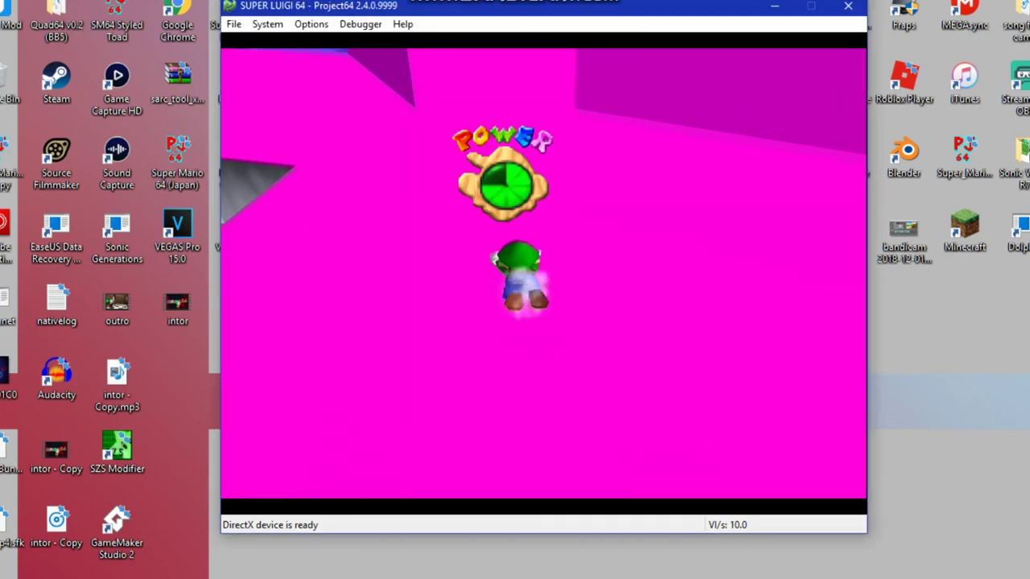
pyautogui.press('Up')
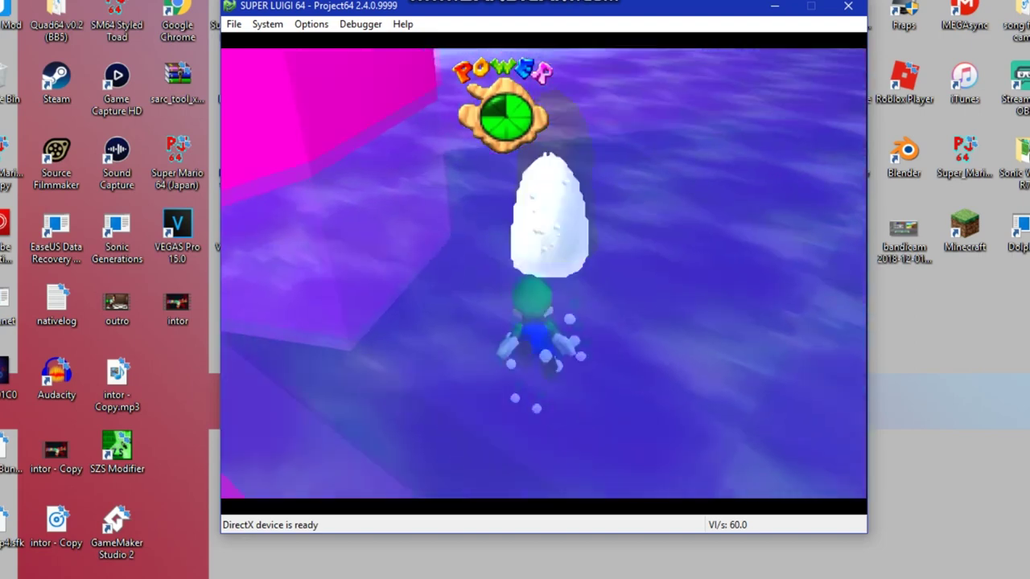
pyautogui.press('Up')
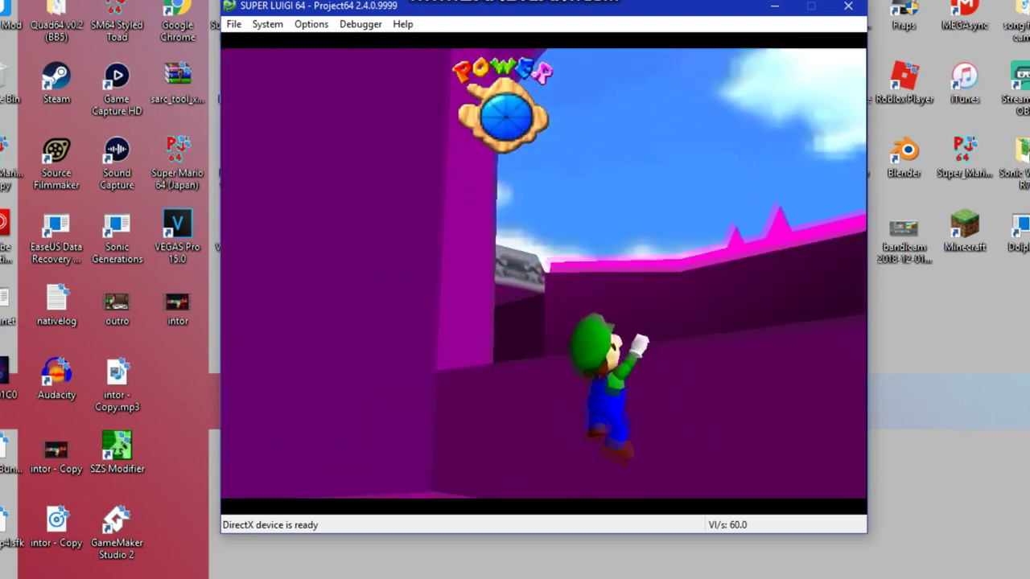
pyautogui.press('Up')
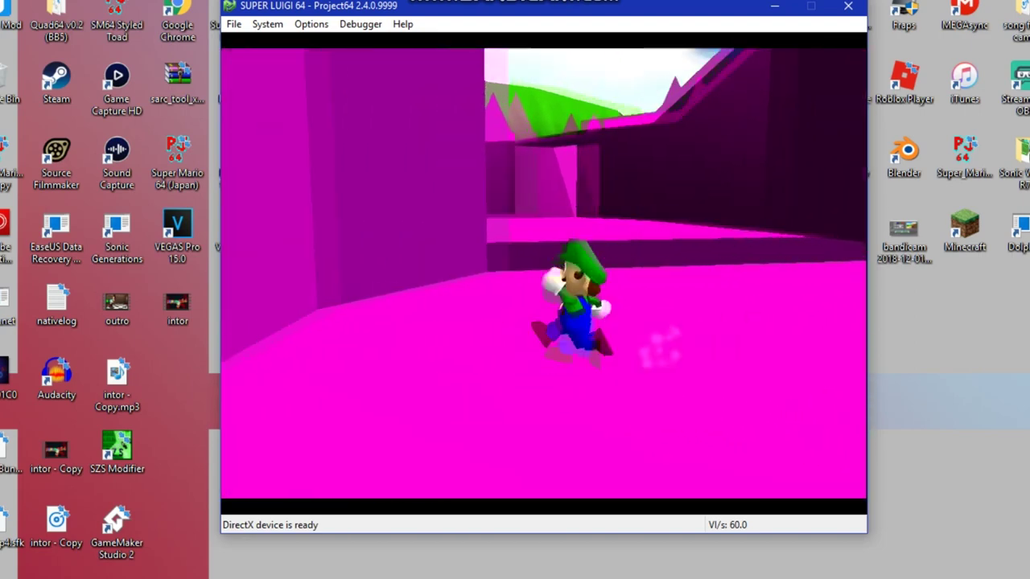
pyautogui.press('Up')
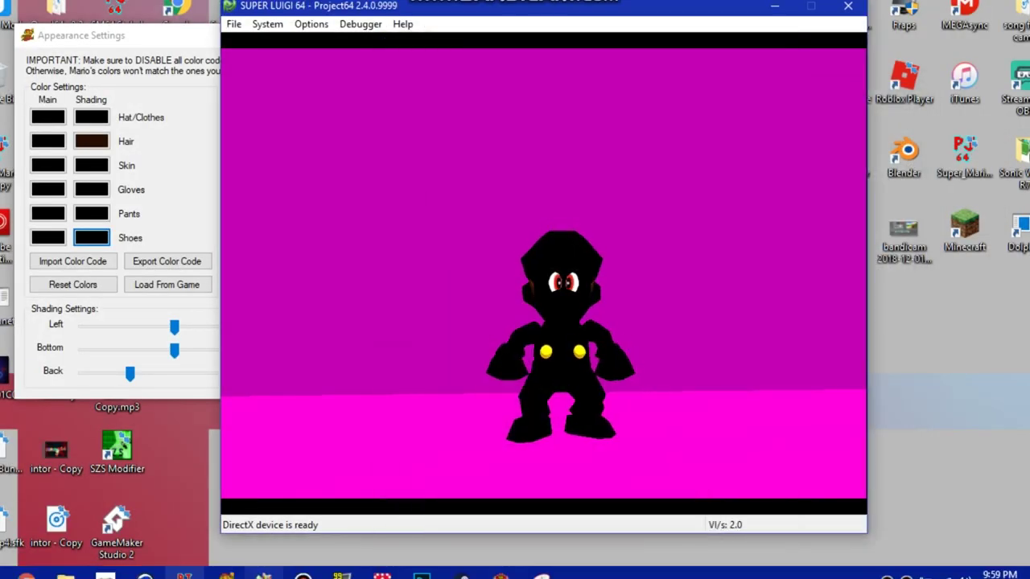
# Switch to Photoshop and open the eye texture SUPER MARIO 64#6B8D43C4#0#2_all.png from the SM64 PACK folder in Downloads
pyautogui.moveTo(66, 573)
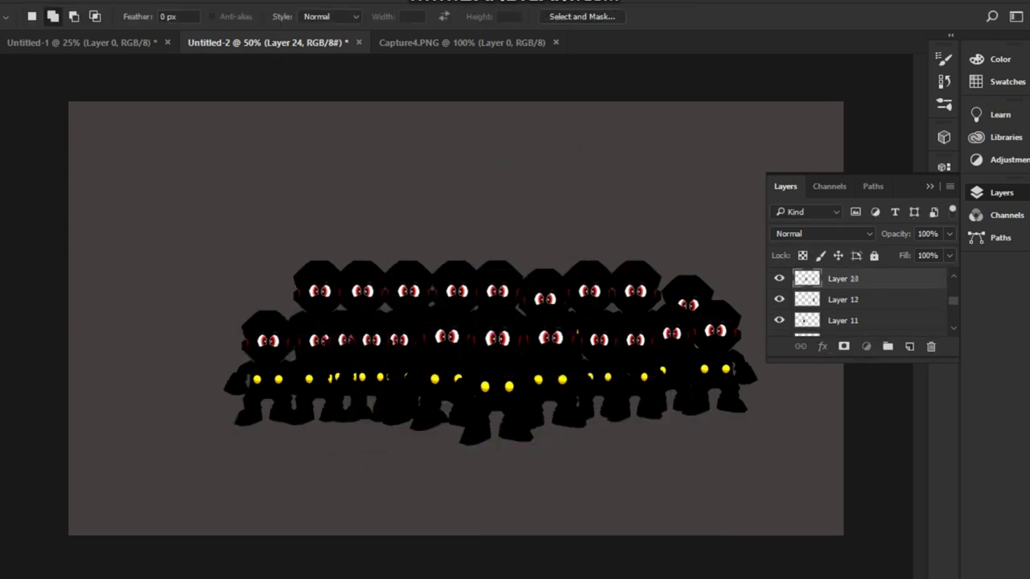
pyautogui.hotkey('ctrl', 't')
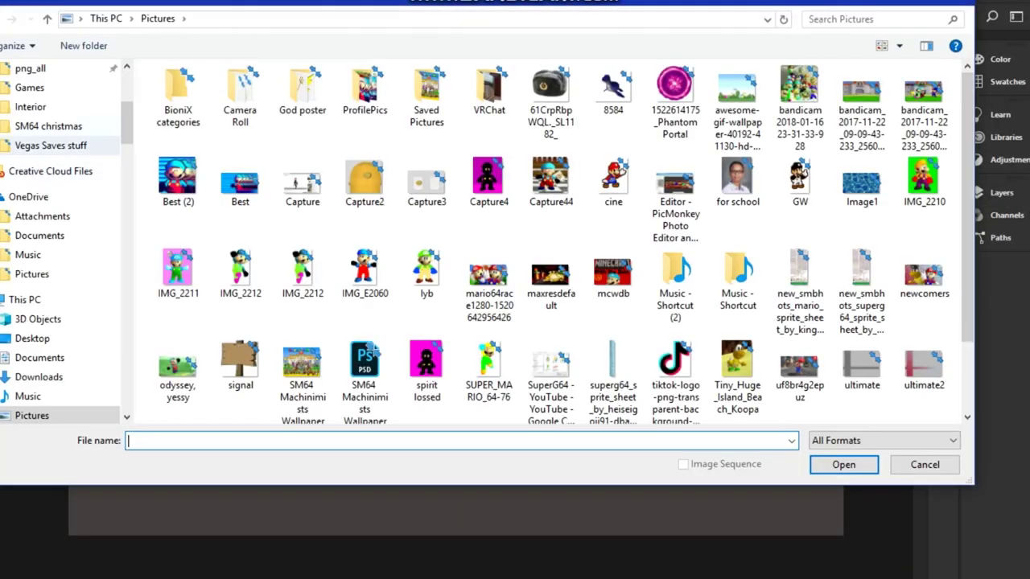
pyautogui.click(39, 119)
pyautogui.click(39, 139)
pyautogui.click(38, 119)
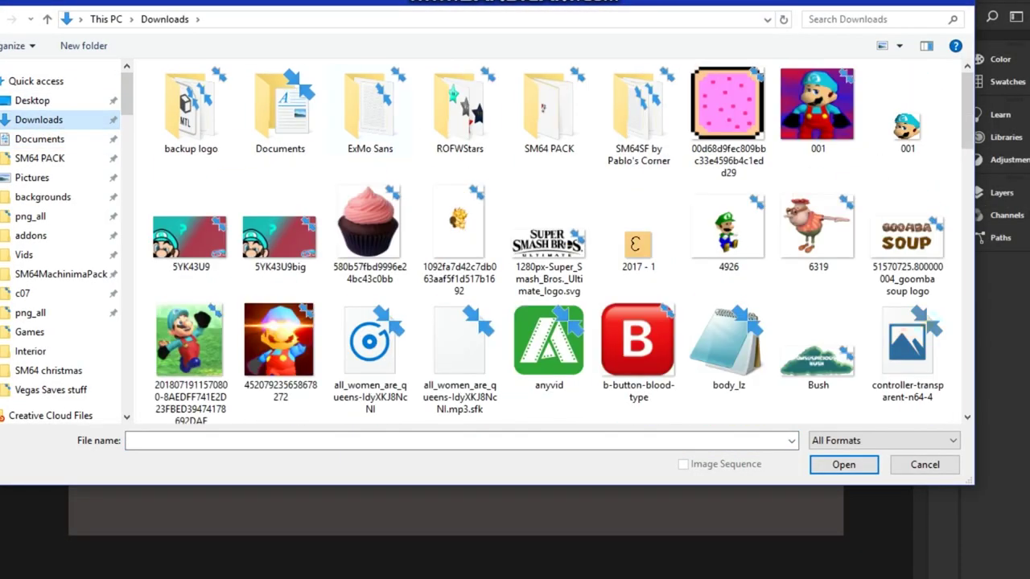
pyautogui.doubleClick(549, 112)
pyautogui.doubleClick(242, 226)
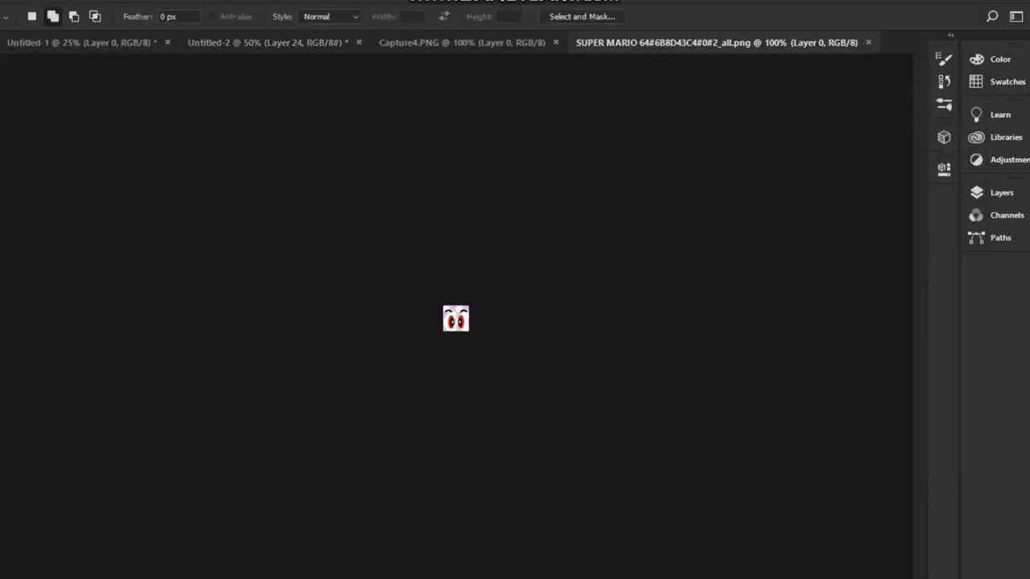
# Turn the red-eyed texture upside down with a free transform and start saving it under a new location
pyautogui.rightClick(456, 317)
pyautogui.click(483, 175)
pyautogui.moveTo(479, 338); pyautogui.dragTo(494, 344)
pyautogui.rightClick(459, 321)
pyautogui.hotkey('alt', 'f')
pyautogui.click(32, 166)
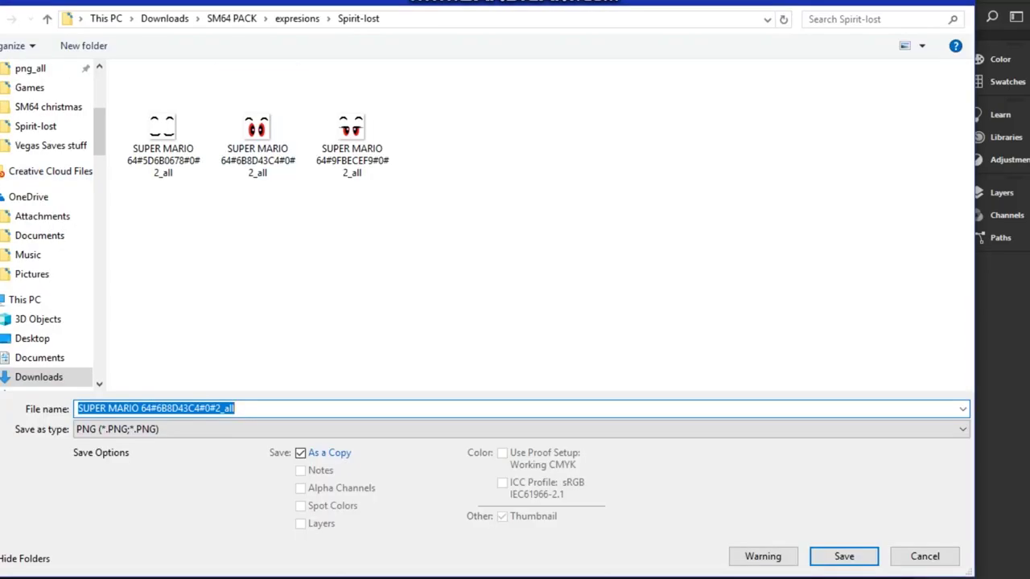
# Save the eye texture as a PNG in a new Spirit-Lost folder inside expresions > Weegeepie Eyes
pyautogui.click(297, 17)
pyautogui.scroll(-5, 531, 241)
pyautogui.doubleClick(156, 137)
pyautogui.rightClick(182, 187)
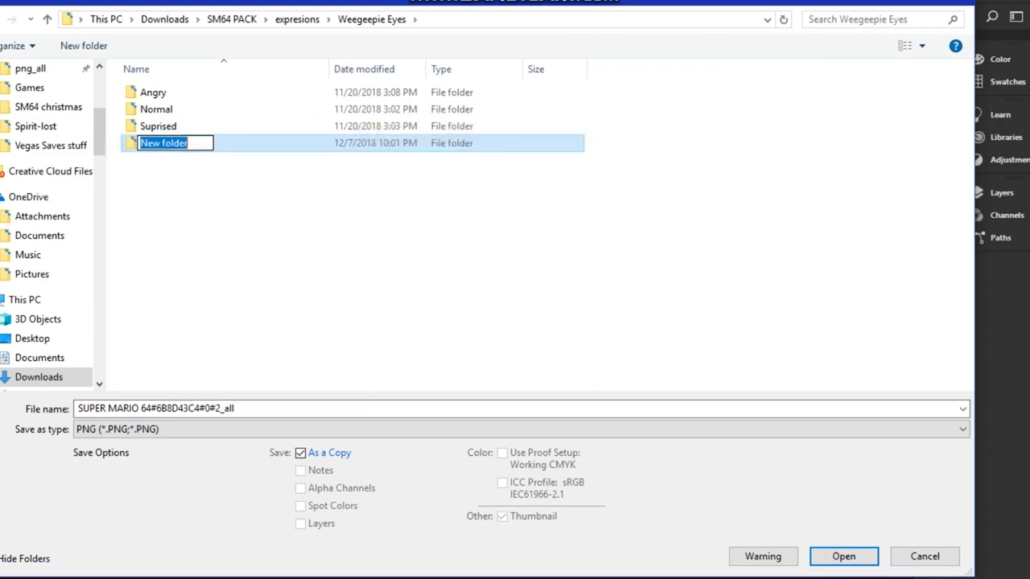
pyautogui.write('lost')
pyautogui.press('Return')
pyautogui.press('Return')
pyautogui.press('Return')
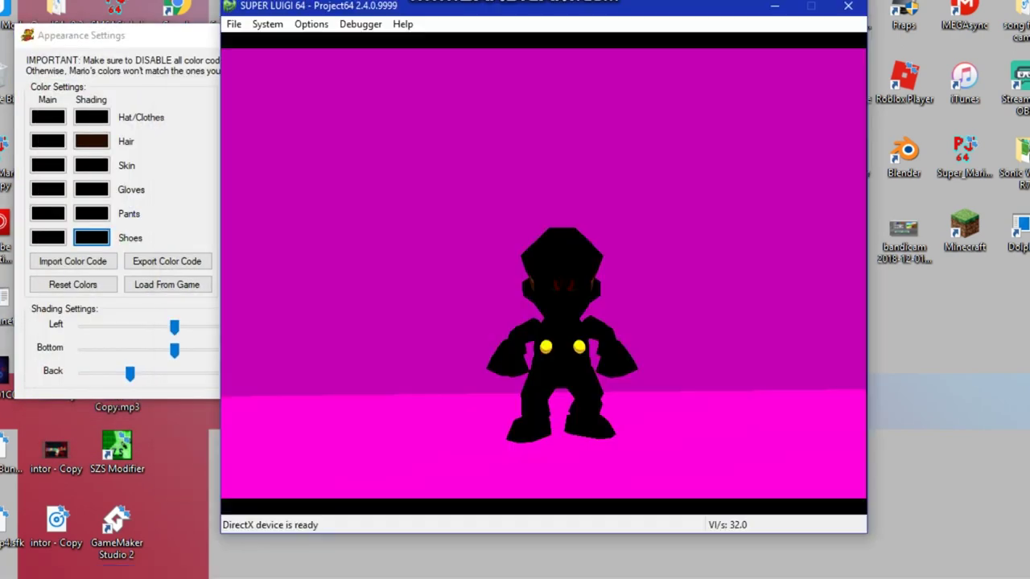
# Switch to Project64 and load the Super Weegeepie 64 ROM from the character roms folder in SM64 PACK
pyautogui.hotkey('alt', 'f')
pyautogui.press('Return')
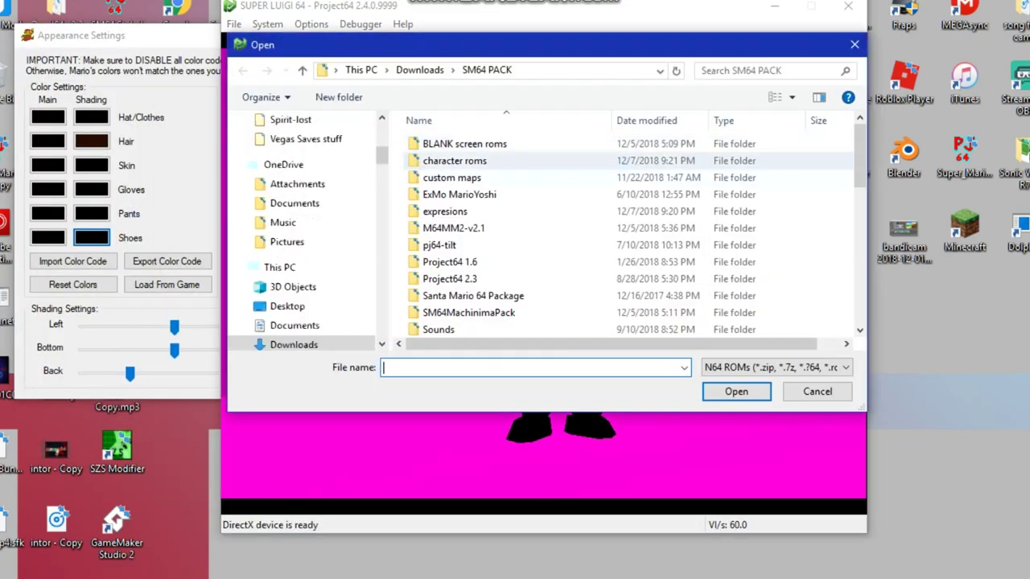
pyautogui.scroll(4, 563, 234)
pyautogui.doubleClick(463, 130)
pyautogui.scroll(-3, 563, 234)
pyautogui.click(715, 271)
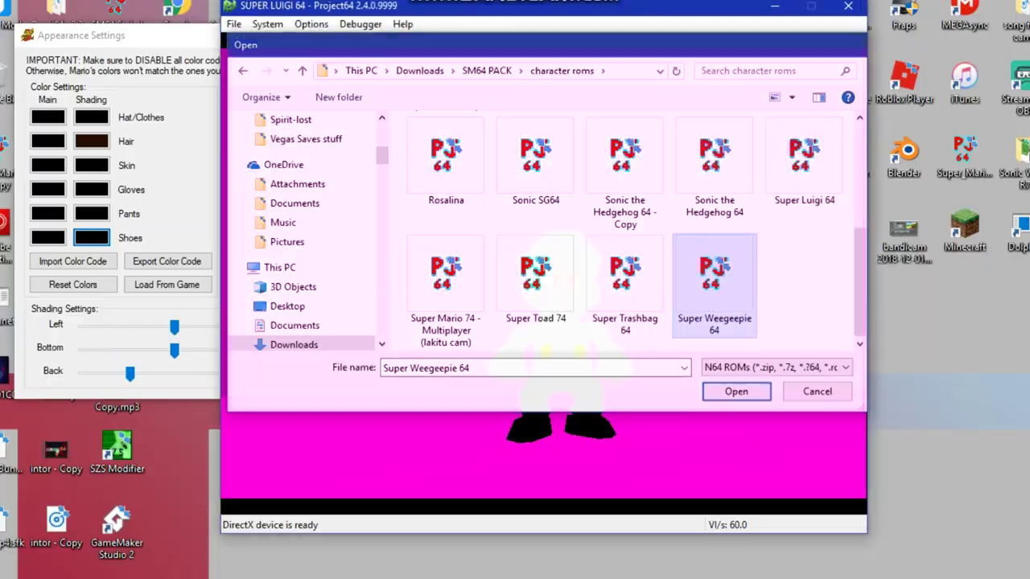
pyautogui.click(736, 391)
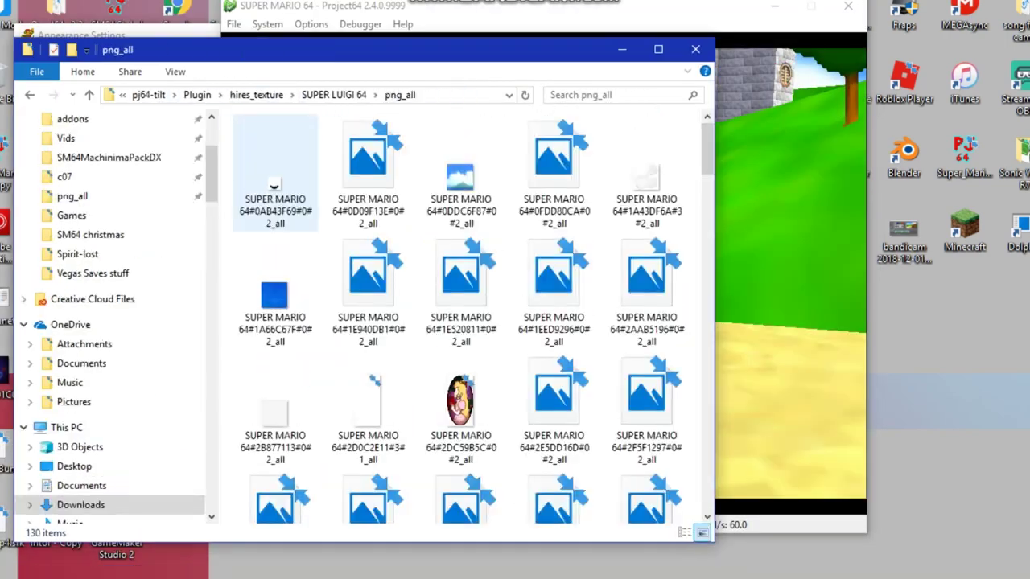
# Add the new eye texture to the SUPER MARIO 64 png_all folder under hires_texture and return to Project64
pyautogui.scroll(-5, 462, 313)
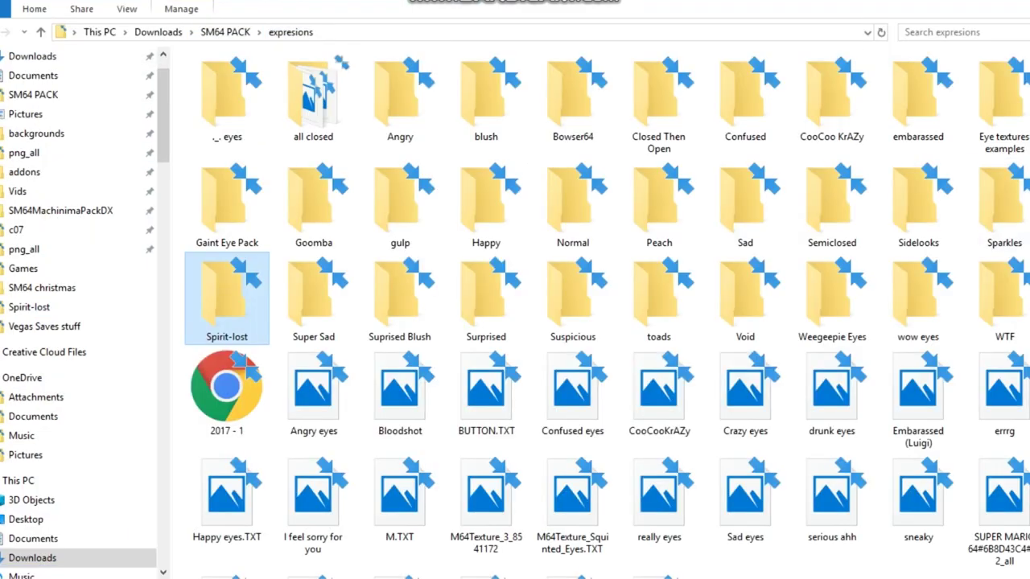
pyautogui.scroll(-1, 604, 314)
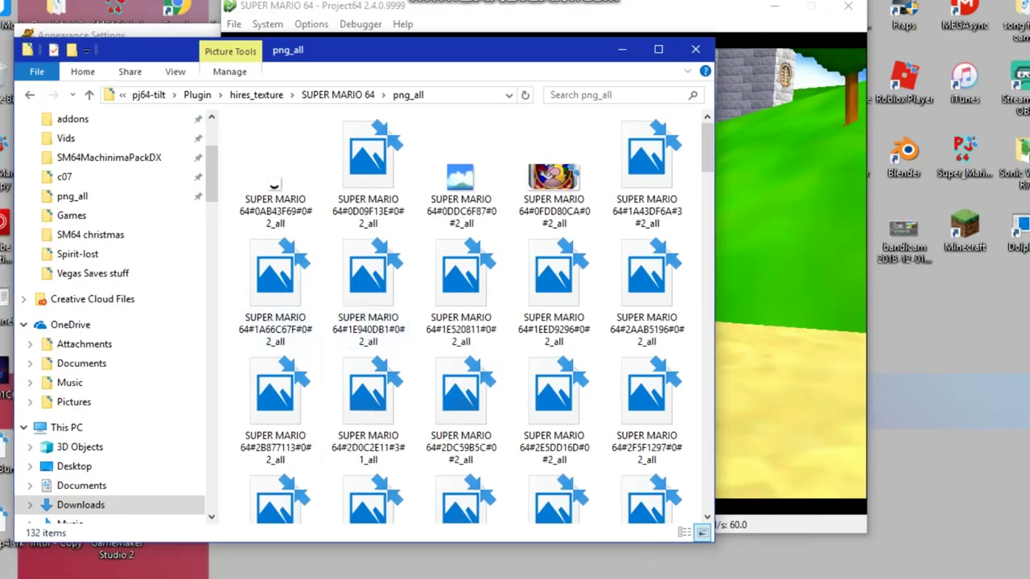
pyautogui.scroll(-5, 455, 338)
pyautogui.hotkey('alt', 'Tab')
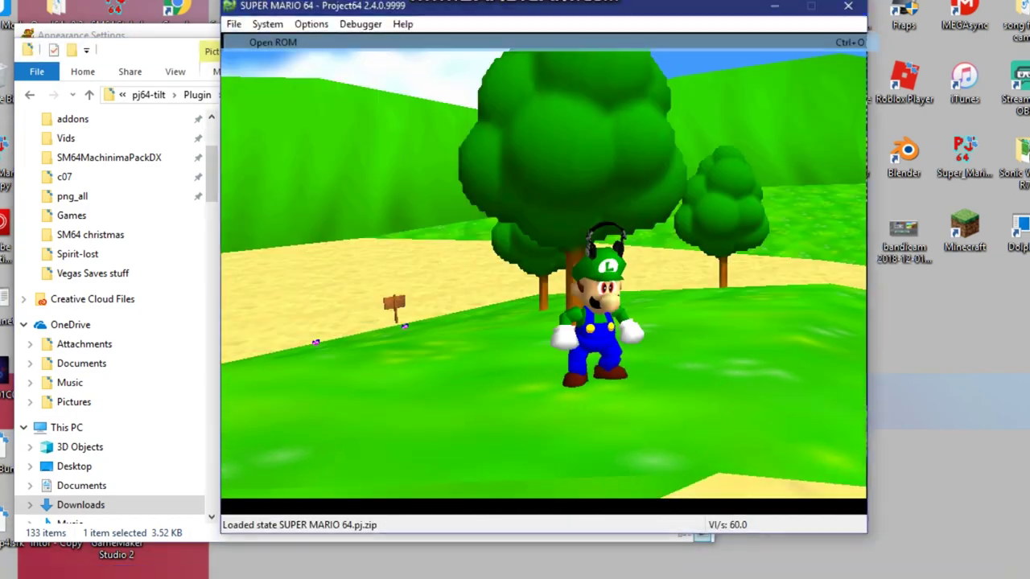
# Load Super Weegeepie 64 from the BLANK screen roms folder and start the first game file
pyautogui.hotkey('ctrl', 'o')
pyautogui.press('Return')
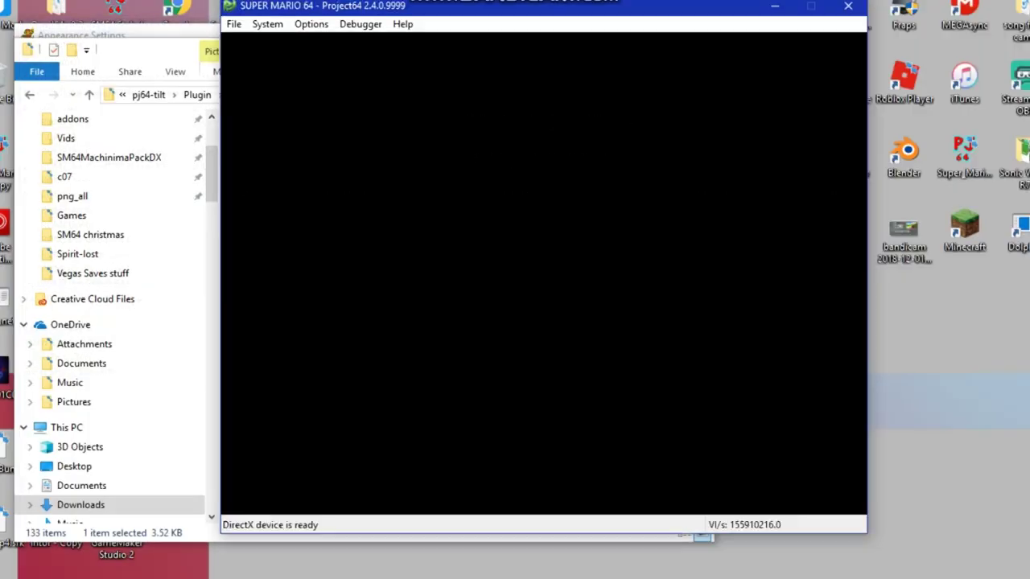
pyautogui.press('XF86AudioMute')
pyautogui.press('Return')
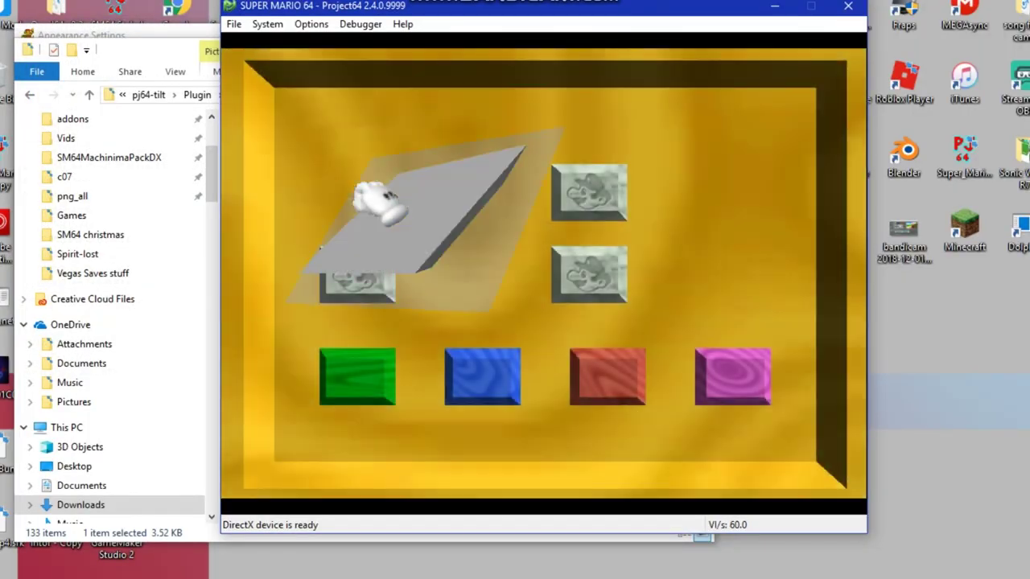
pyautogui.press('Return')
pyautogui.press('Up')
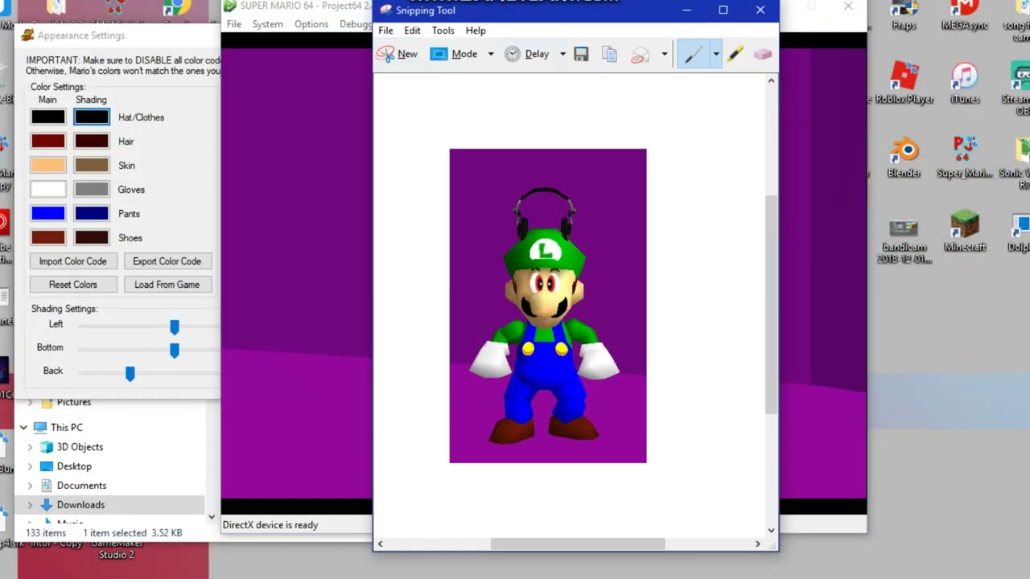
# Save the snip of Luigi with headphones as Capture6463.PNG and open it in Photoshop
pyautogui.hotkey('ctrl', 's')
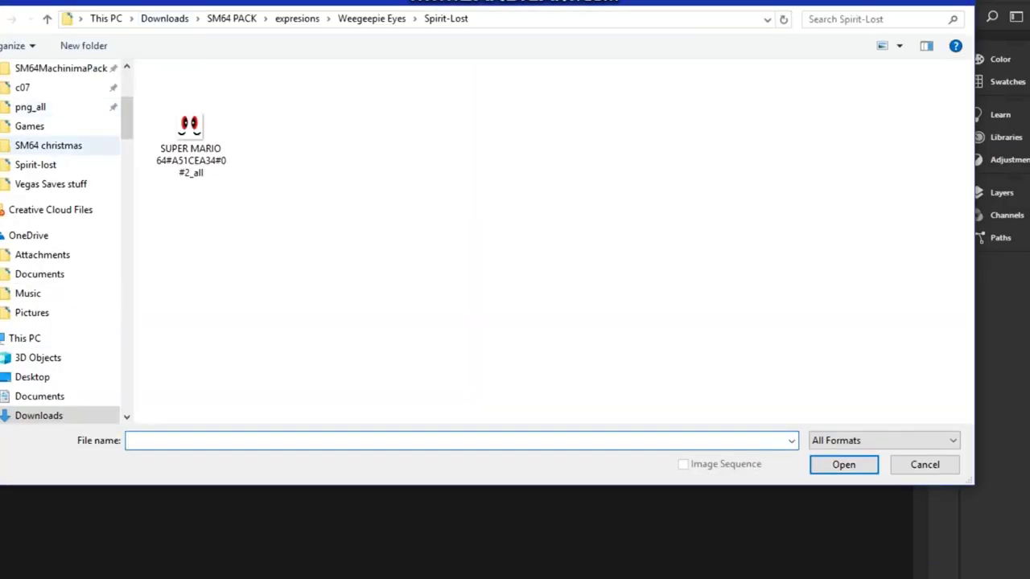
pyautogui.scroll(-6, 60, 242)
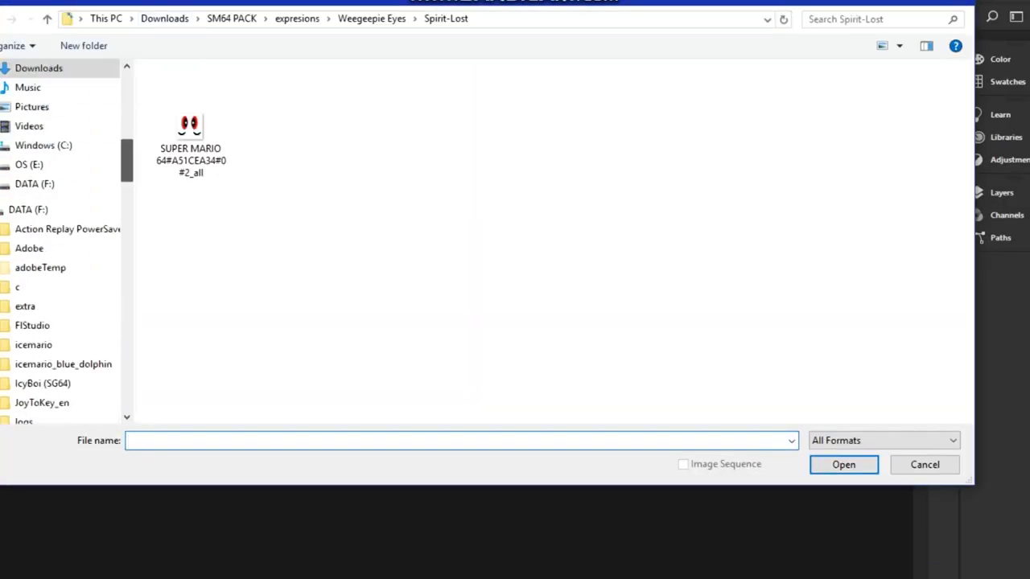
pyautogui.click(32, 125)
pyautogui.press('Return')
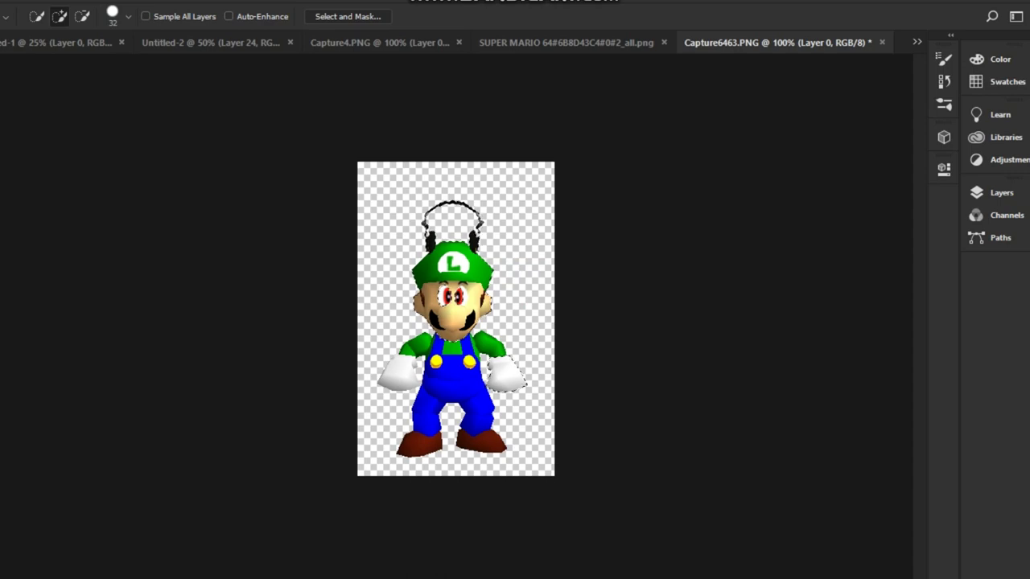
# Darken the Luigi cut-out to a black silhouette with Hue/Saturation, leaving the eyes and overall buttons in colour
pyautogui.hotkey('ctrl', 'u')
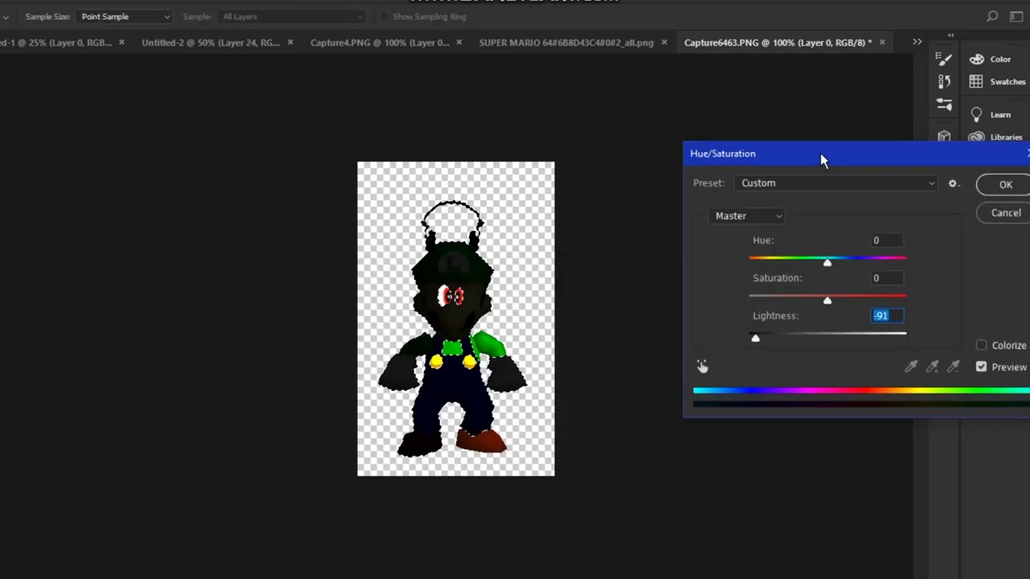
pyautogui.moveTo(821, 159); pyautogui.dragTo(762, 183)
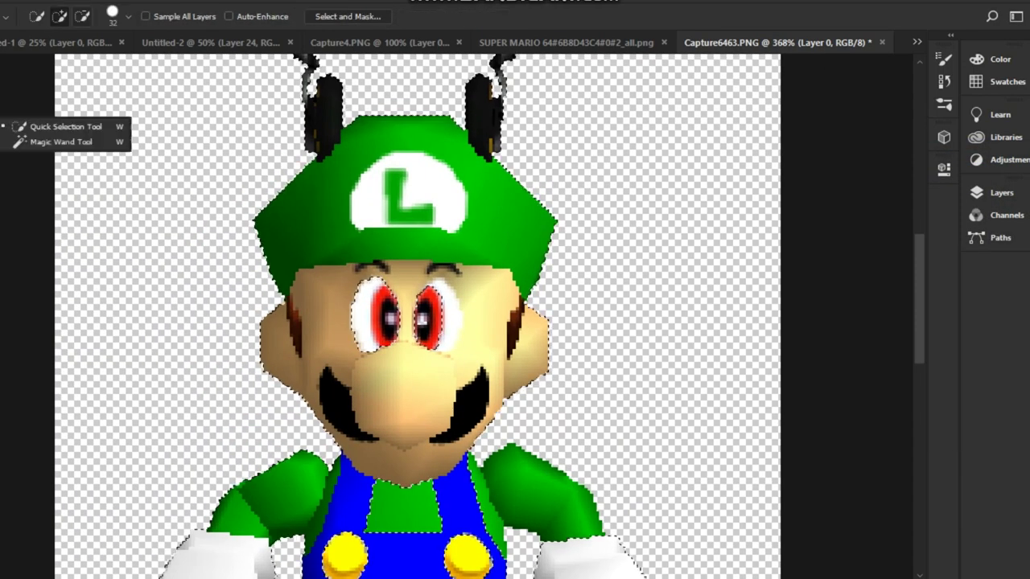
pyautogui.scroll(-3, 417, 316)
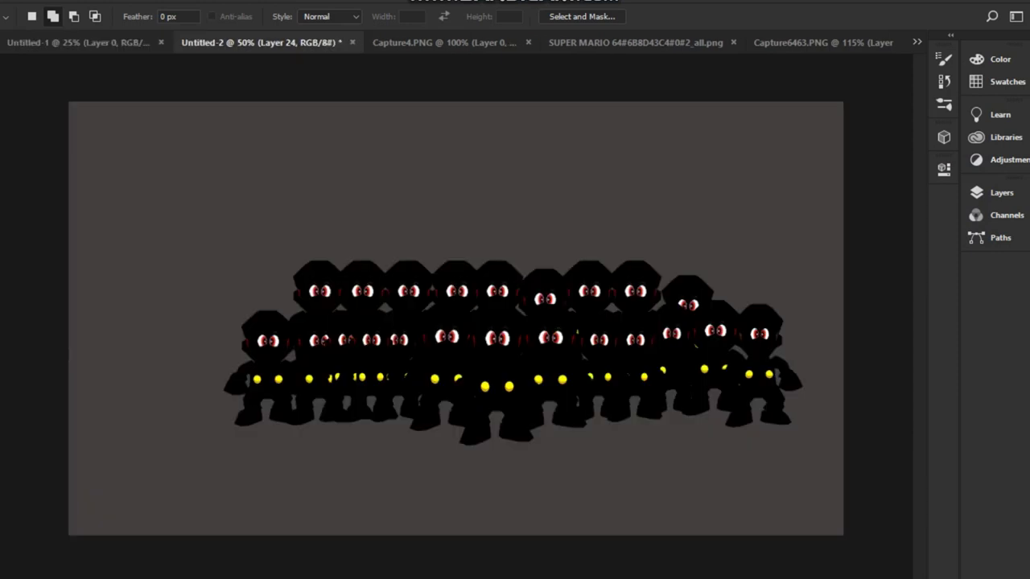
# Paste the black Luigi with headphones into Untitled-2, tilt it counterclockwise and place it at the far left of the crowd
pyautogui.hotkey('ctrl', 'v')
pyautogui.hotkey('ctrl', 't')
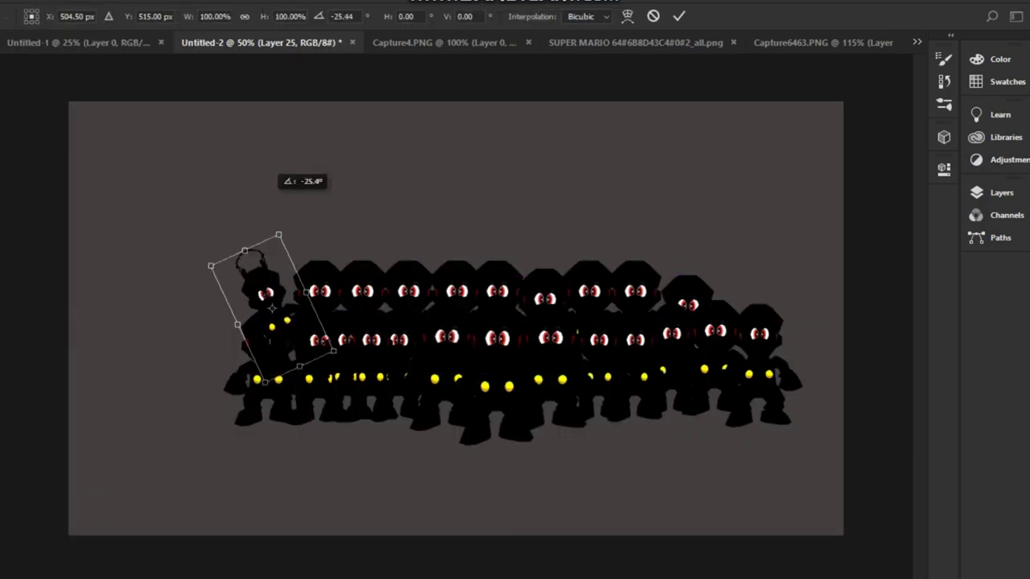
pyautogui.moveTo(273, 297); pyautogui.dragTo(242, 346)
pyautogui.press('Return')
# Raise one of the black figures so its head stands above the middle of the crowd's back row
pyautogui.click(1002, 192)
pyautogui.moveTo(807, 297)
pyautogui.mouseDown()
pyautogui.moveTo(801, 370)
pyautogui.moveTo(805, 295)
pyautogui.mouseUp()
pyautogui.hotkey('ctrl', 't')
pyautogui.moveTo(450, 319); pyautogui.dragTo(463, 255)
pyautogui.hotkey('ctrl', 'c')
pyautogui.press('Return')
# Enlarge the front centre figure on Layer 4 and move it down in front of the crowd
pyautogui.hotkey('ctrl', 't')
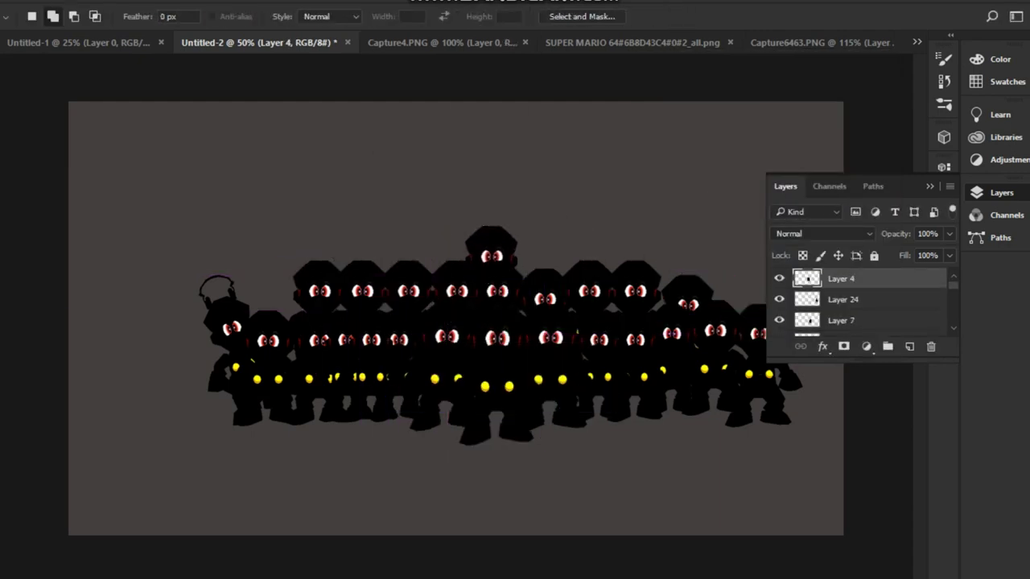
pyautogui.hotkey('ctrl', 't')
pyautogui.moveTo(495, 378); pyautogui.dragTo(495, 405)
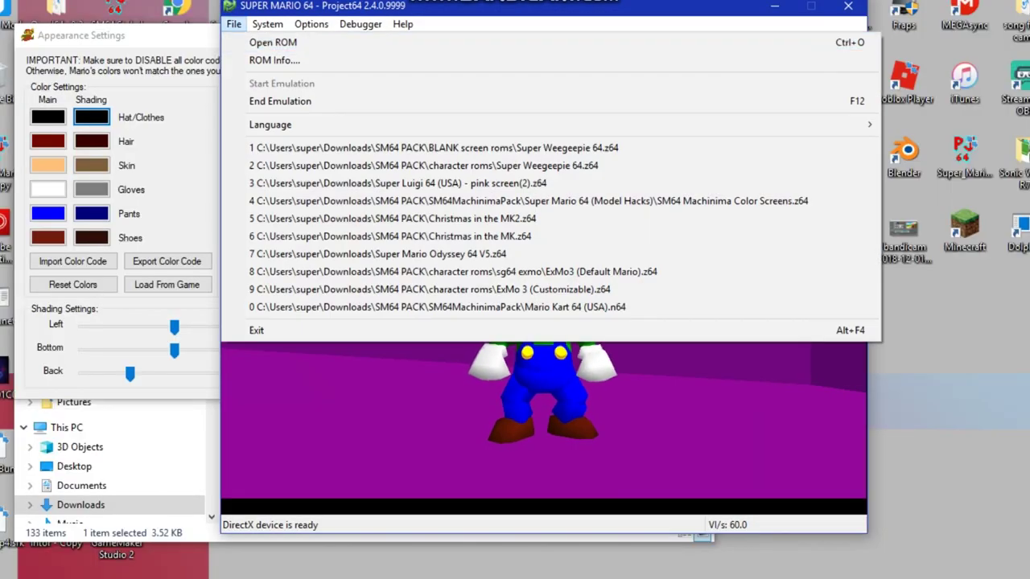
# Switch to Project64 and load the SM64 Kirby Edition ROM
pyautogui.hotkey('ctrl', 'o')
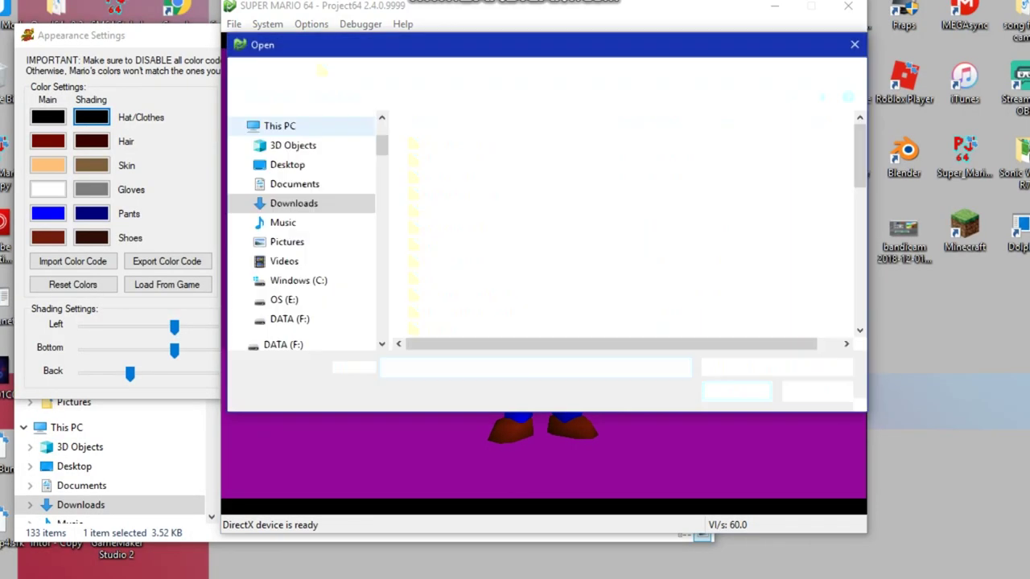
pyautogui.press('Return')
pyautogui.scroll(5, 627, 225)
pyautogui.hotkey('alt', 'Up')
pyautogui.press('End')
pyautogui.press('Return')
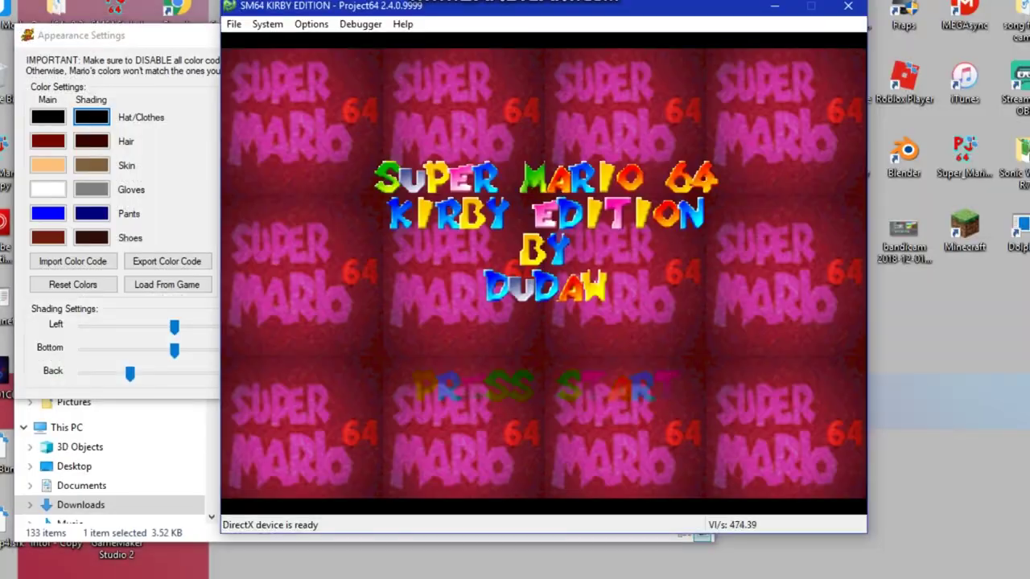
# Start a Kirby Edition game, dismiss the opening message and walk Kirby onto the grass near the green hill
pyautogui.press('Return')
pyautogui.press('Return')
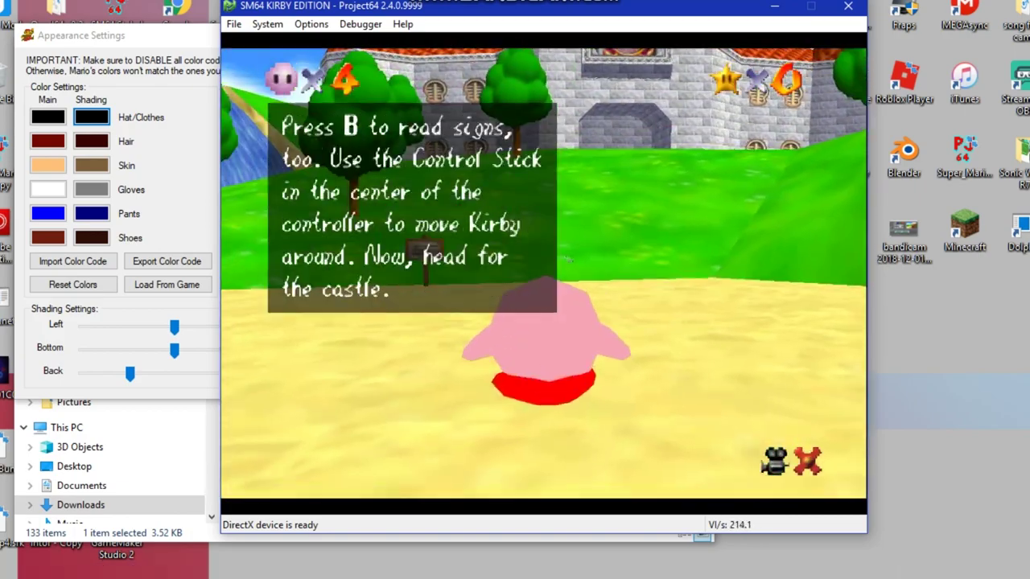
pyautogui.press('x')
pyautogui.press('Up')
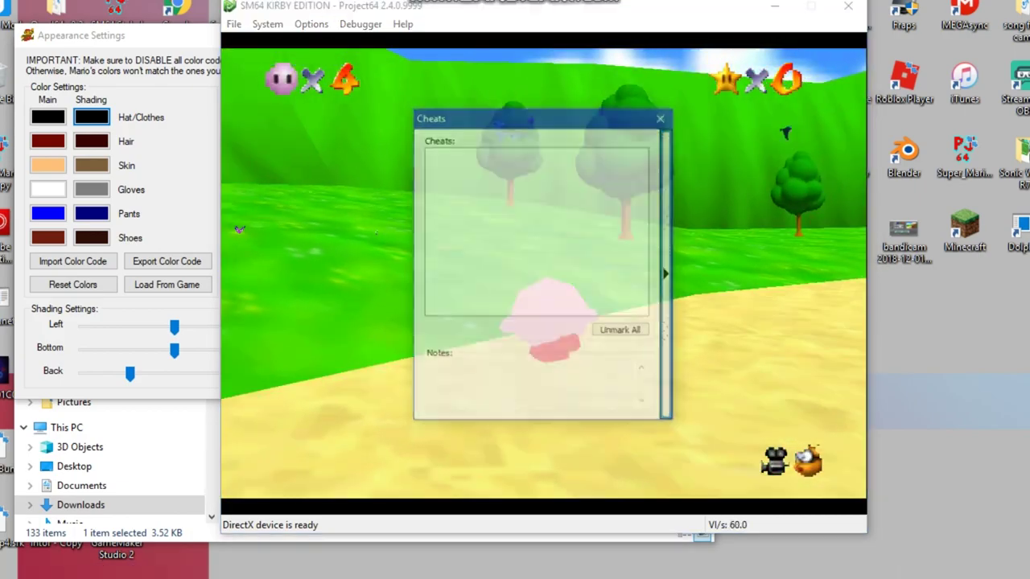
pyautogui.press('Left')
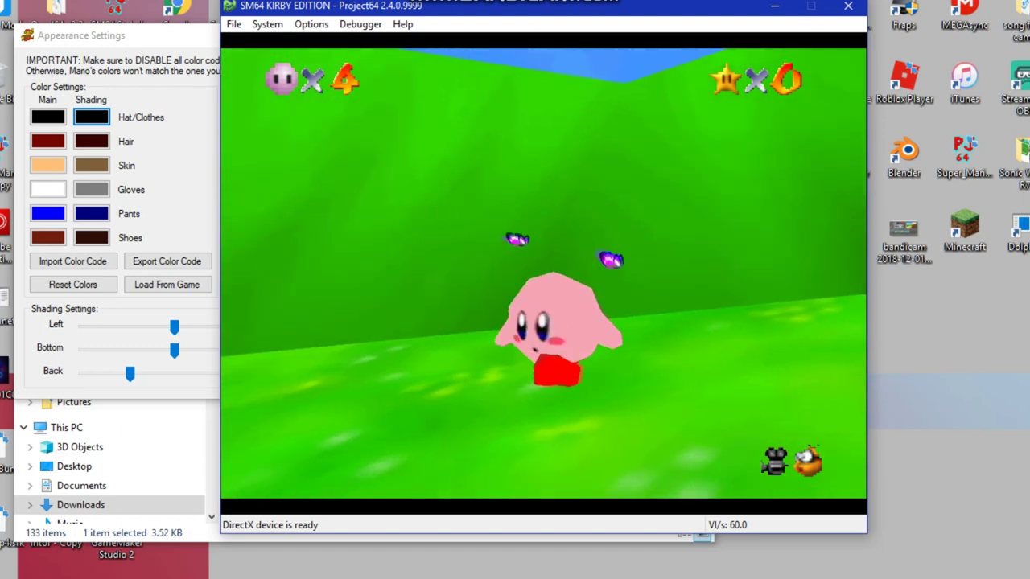
pyautogui.click(263, 573)
pyautogui.click(403, 50)
pyautogui.moveTo(463, 220); pyautogui.dragTo(639, 433)
pyautogui.press('Escape')
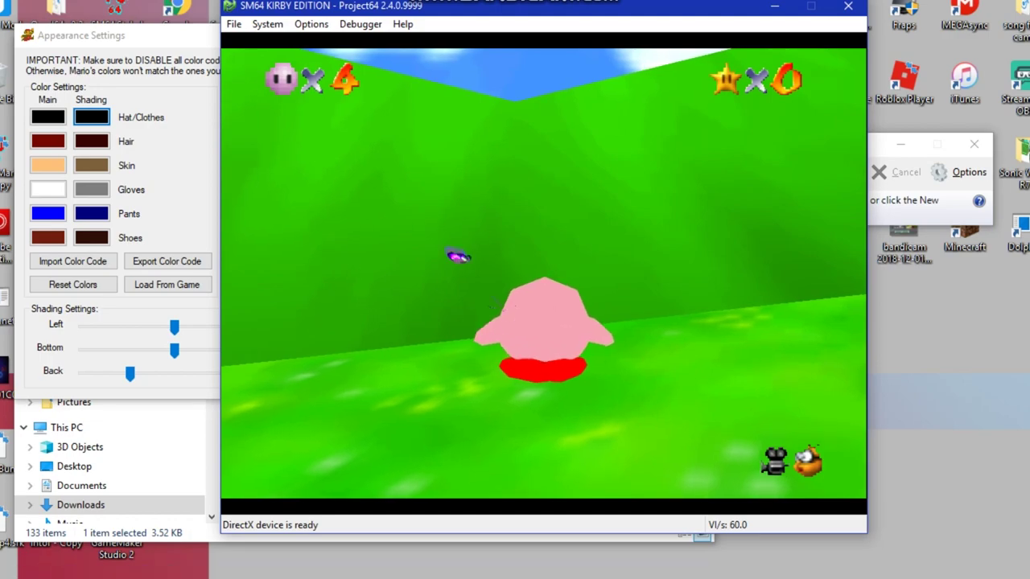
# Move Kirby to the open sandy path so that his back faces the camera
pyautogui.press('Left')
pyautogui.press('Up')
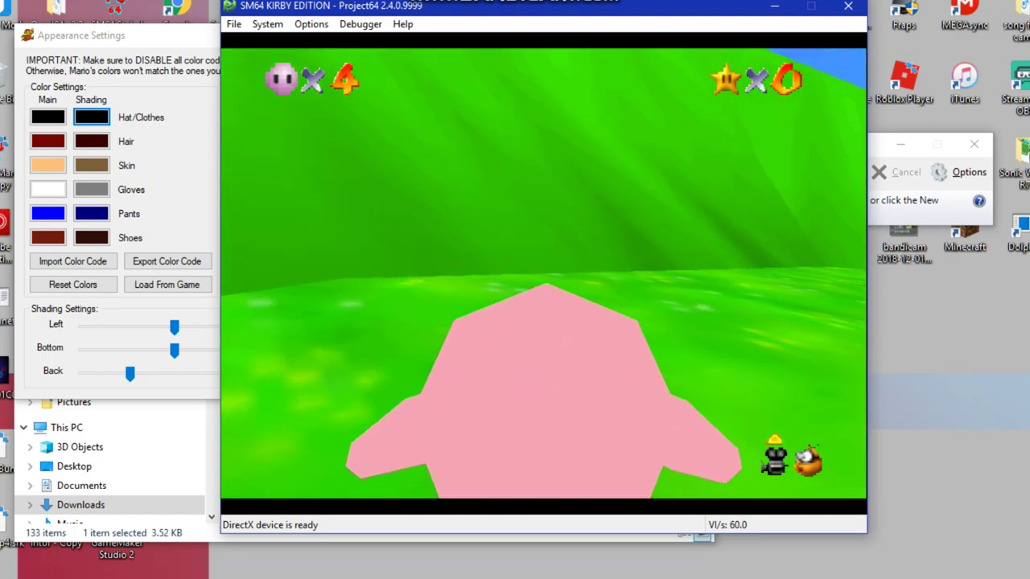
pyautogui.press('Up')
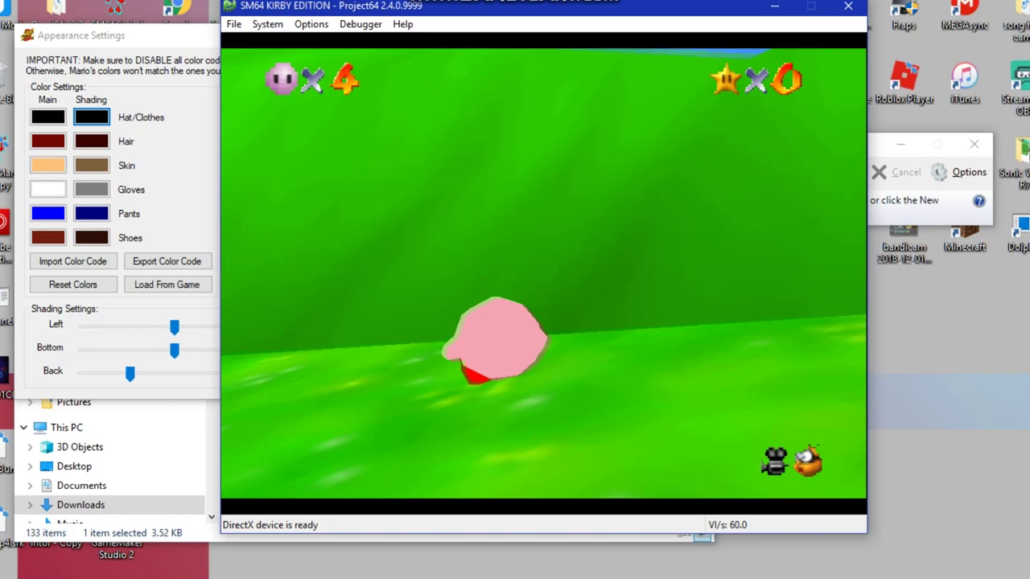
# Snip Kirby's back view from the game window and save it as Capturekirb.PNG
pyautogui.hotkey('ctrl', 'n')
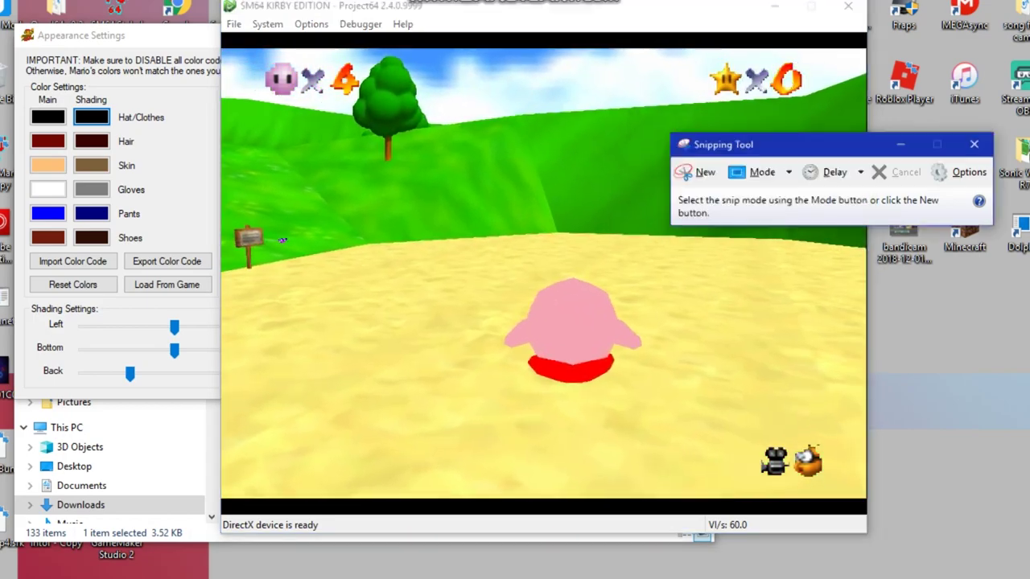
pyautogui.moveTo(497, 280); pyautogui.dragTo(638, 392)
pyautogui.hotkey('ctrl', 's')
pyautogui.press('Return')
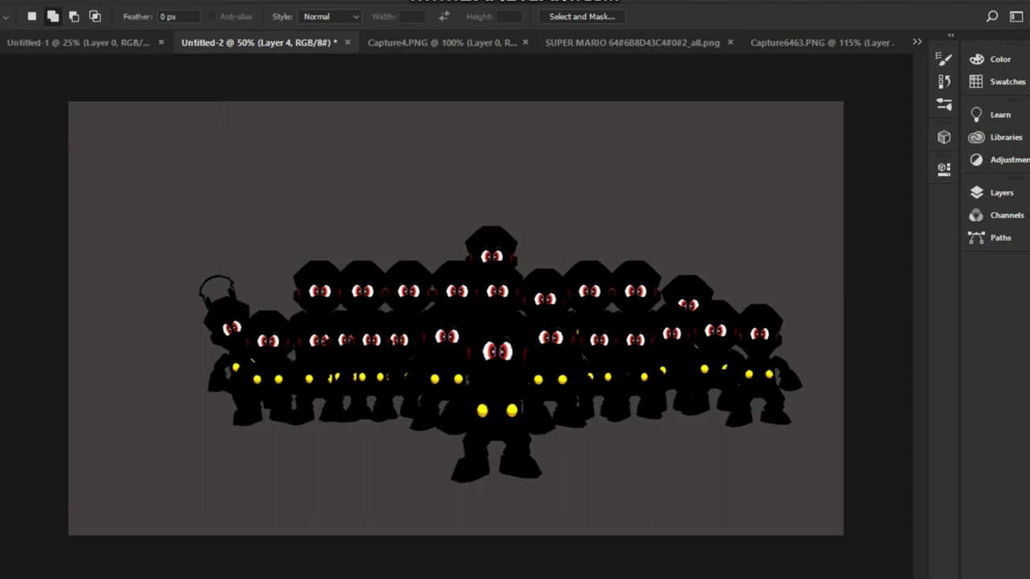
# Bring the Kirby cut-out from Capturekirb.PNG into Untitled-2, scale it to about 240% and place it at the bottom centre
pyautogui.hotkey('ctrl', 'o')
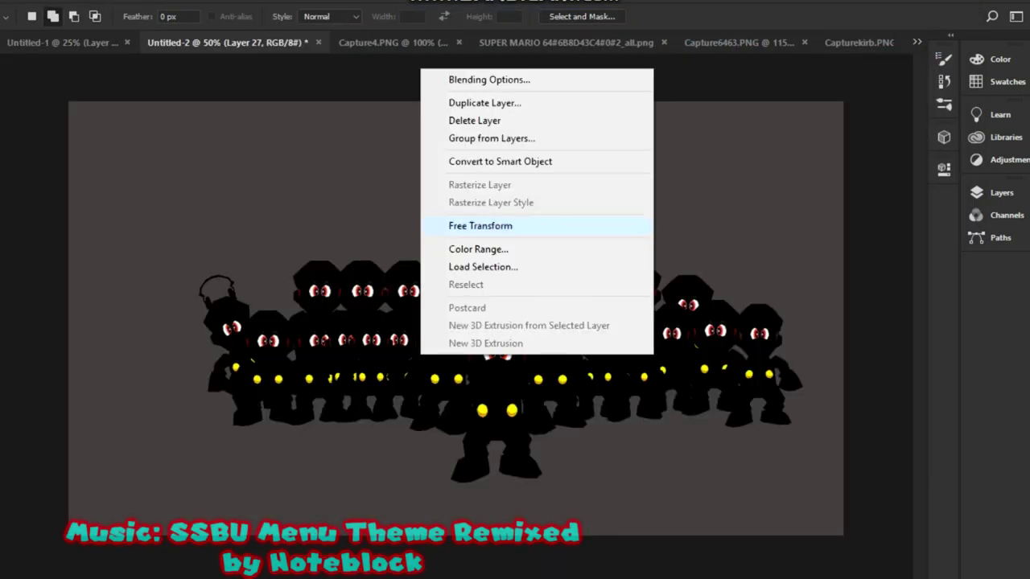
pyautogui.click(494, 226)
pyautogui.moveTo(552, 276); pyautogui.dragTo(503, 513)
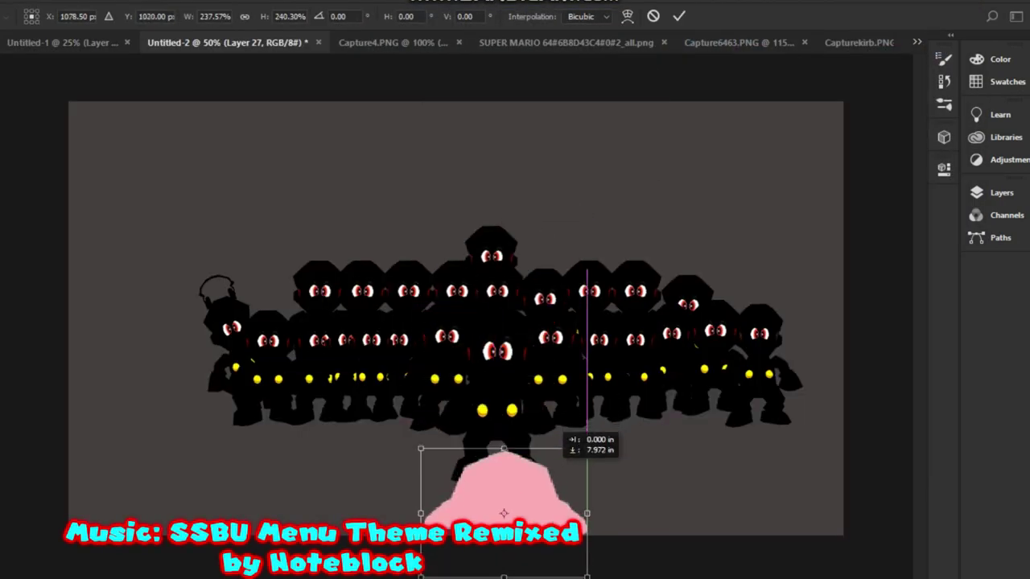
pyautogui.moveTo(494, 450); pyautogui.dragTo(494, 451)
# Warp the top of the Kirby shape into a peak and merge all layers into one
pyautogui.rightClick(533, 356)
pyautogui.click(584, 362)
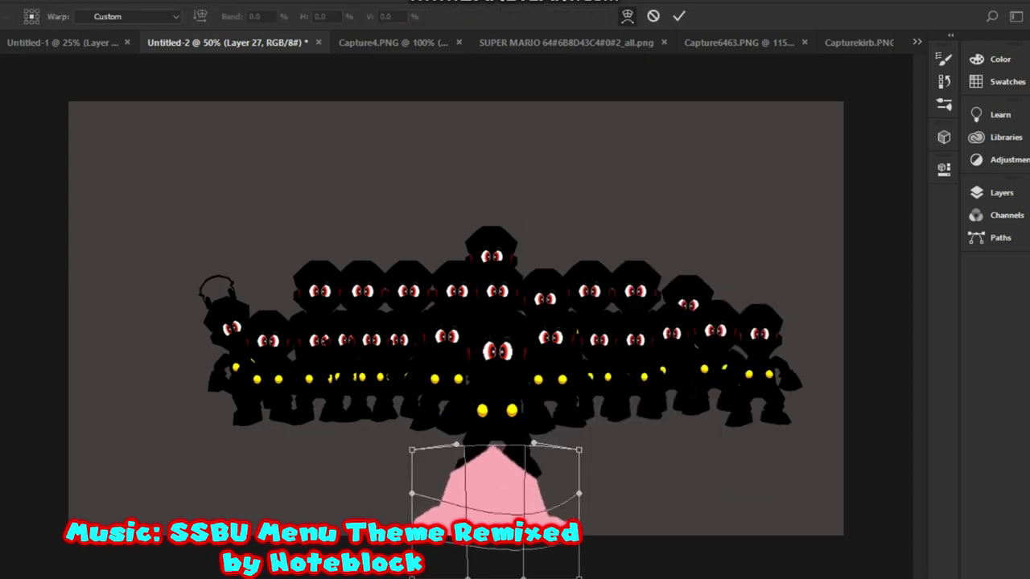
pyautogui.press('F7')
pyautogui.click(841, 299)
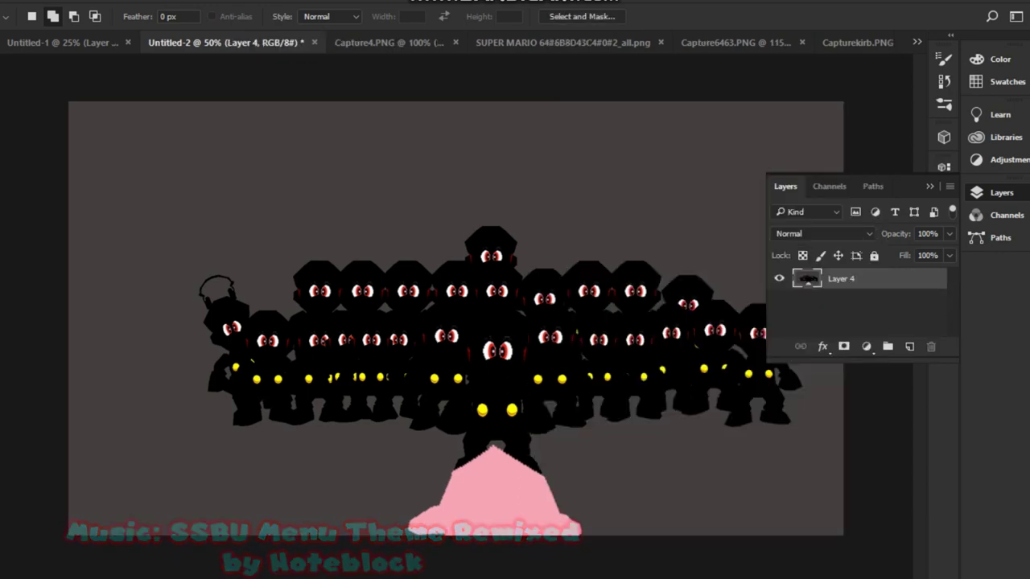
# Shift the crowd layer slightly left so the figures sit centred on the canvas
pyautogui.keyDown('shift'); pyautogui.click(843, 320); pyautogui.keyUp('shift')
pyautogui.hotkey('ctrl', 'e')
pyautogui.hotkey('ctrl', 't')
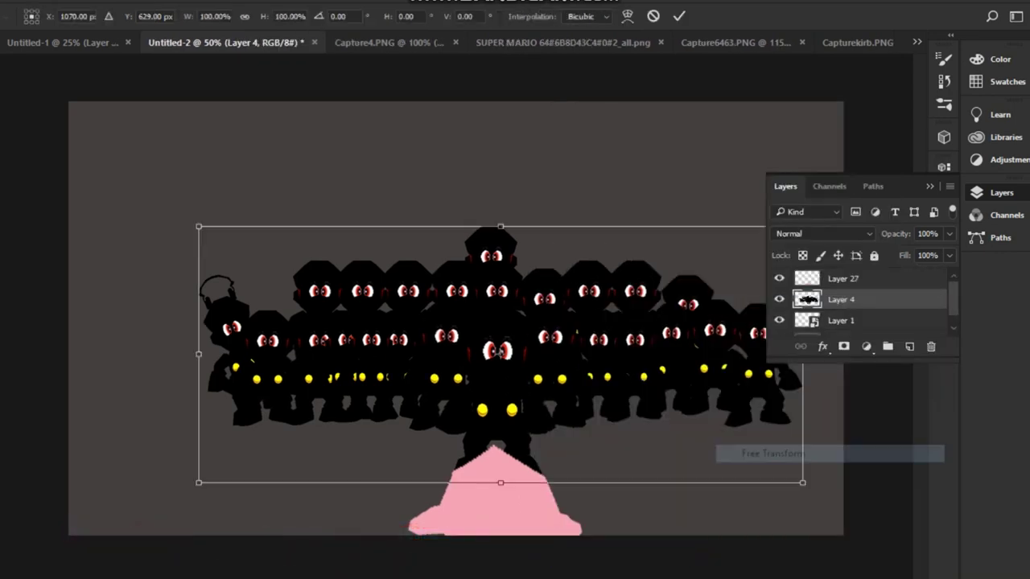
pyautogui.moveTo(715, 299); pyautogui.dragTo(692, 300)
pyautogui.press('Return')
# Rasterize Layer 1 and bring it above the Kirby layer in the stack
pyautogui.click(211, 2)
pyautogui.click(241, 5)
pyautogui.click(490, 228)
pyautogui.hotkey('ctrl', 'a')
pyautogui.rightClick(877, 278)
pyautogui.click(581, 315)
pyautogui.press('Return')
pyautogui.rightClick(877, 278)
pyautogui.click(571, 367)
pyautogui.click(211, 2)
pyautogui.click(459, 336)
pyautogui.click(211, 2)
pyautogui.click(459, 335)
pyautogui.press('Return')
# Shift the Kirby layer slightly left to line it up below the central figure
pyautogui.rightClick(877, 299)
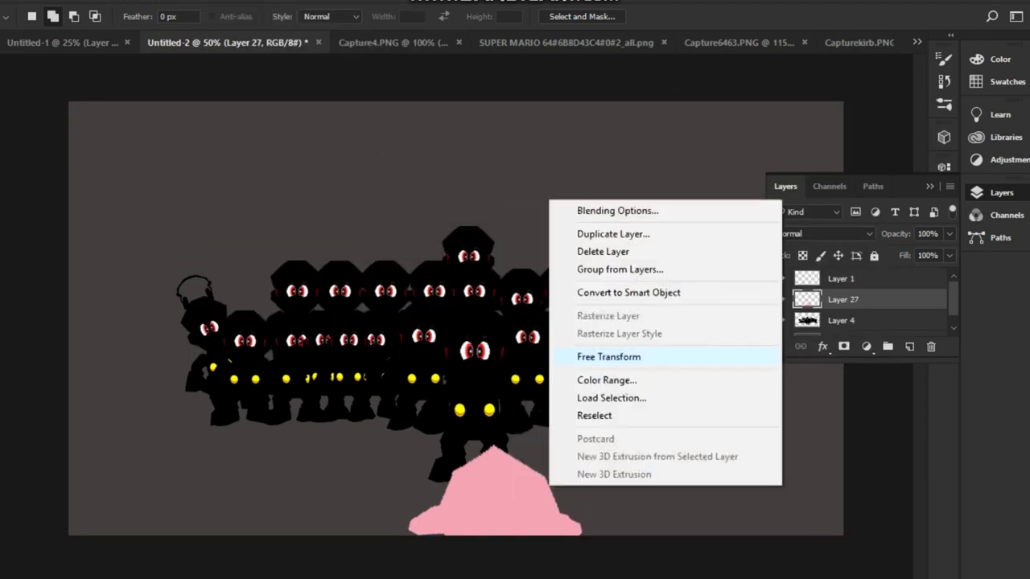
pyautogui.click(609, 357)
pyautogui.moveTo(495, 491); pyautogui.dragTo(471, 491)
pyautogui.press('Return')
# Paint a soft light glow behind and above the crowd on Layer 0 with a 243 px brush at 59% opacity
pyautogui.click(841, 326)
pyautogui.press('b')
pyautogui.click(483, 363)
pyautogui.press('Return')
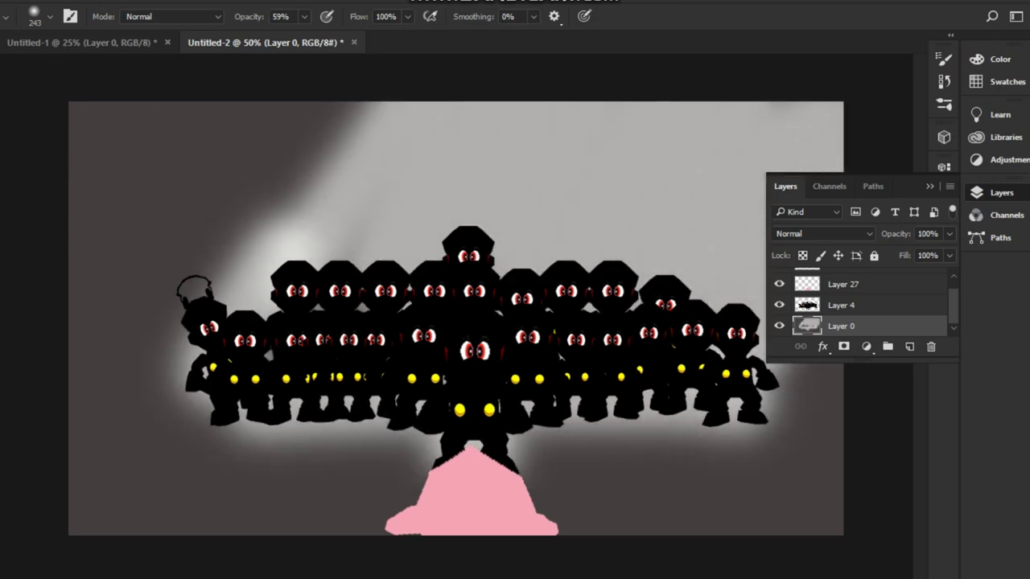
# Try erasing the background around the leftmost figure with a 120 px eraser
pyautogui.click(50, 16)
pyautogui.moveTo(211, 265); pyautogui.dragTo(181, 317)
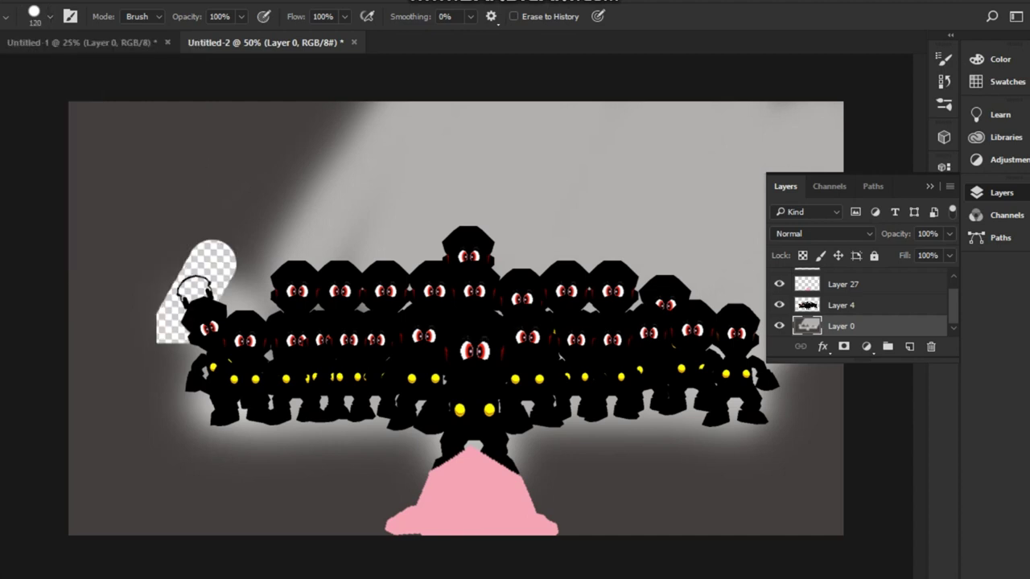
pyautogui.press('b')
pyautogui.click(49, 16)
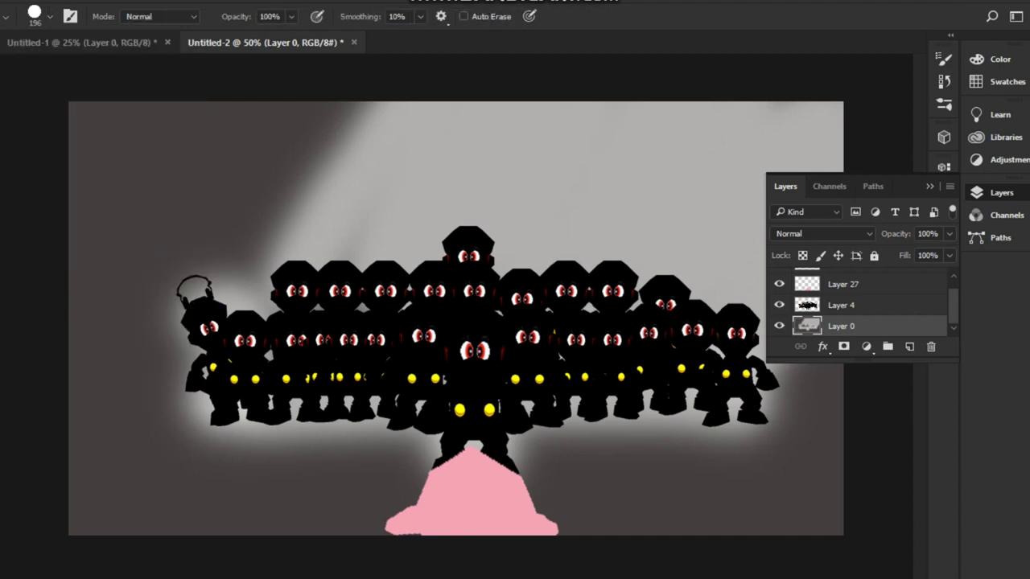
# Draw a dark grey line shape 100 px thick and about 12.3 in long along the glow's slanted left edge
pyautogui.press('i')
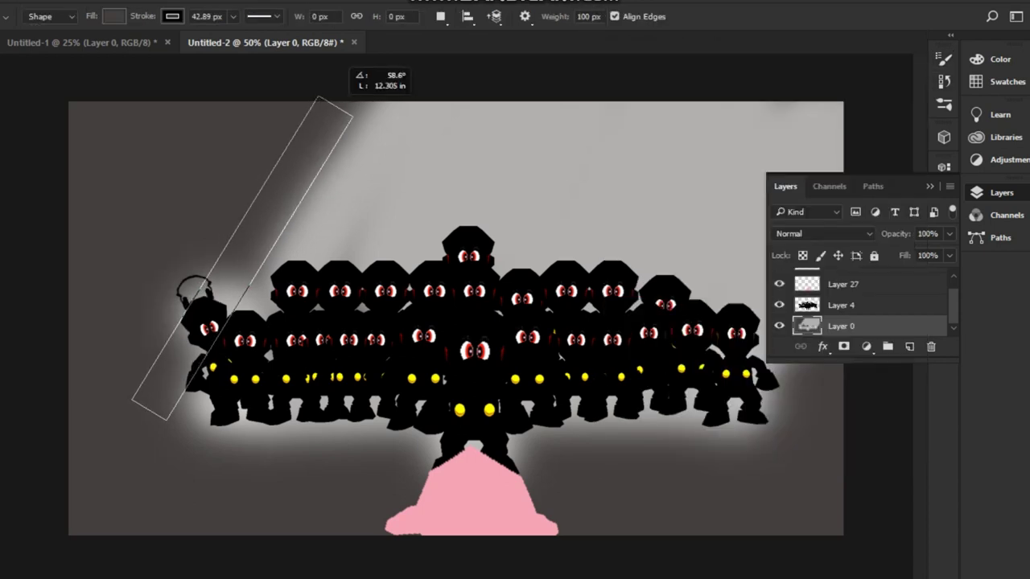
pyautogui.click(172, 16)
pyautogui.click(111, 44)
pyautogui.rightClick(201, 191)
pyautogui.click(269, 381)
pyautogui.moveTo(270, 381); pyautogui.dragTo(273, 388)
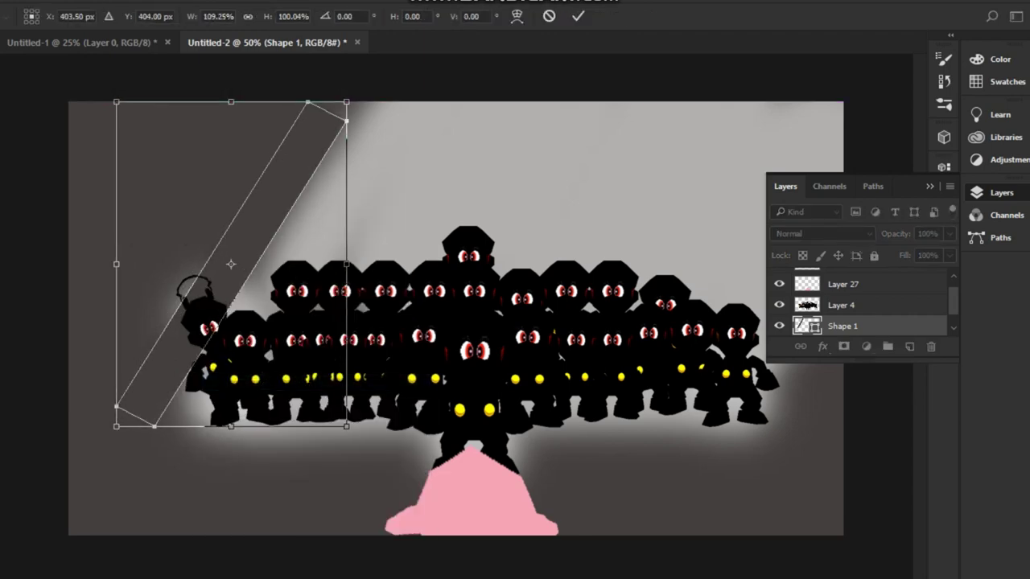
# Rasterize the line shape and stretch it to about 147% width and 111% height over the glow's left edge
pyautogui.press('m')
pyautogui.rightClick(230, 164)
pyautogui.click(289, 321)
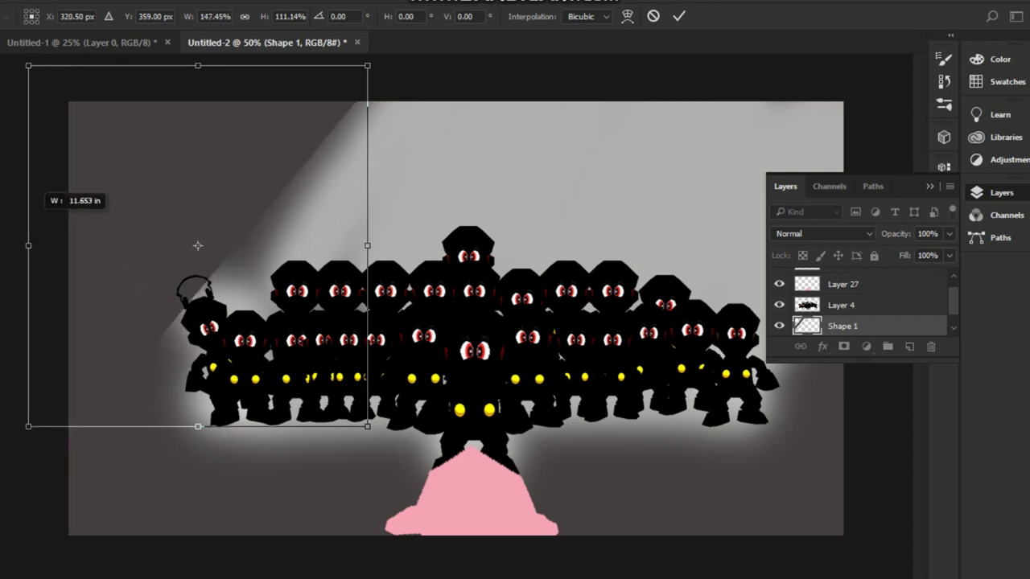
pyautogui.moveTo(367, 426); pyautogui.dragTo(448, 221)
pyautogui.press('Return')
pyautogui.hotkey('ctrl', 'Tab')
pyautogui.hotkey('ctrl', 'Tab')
pyautogui.press('F7')
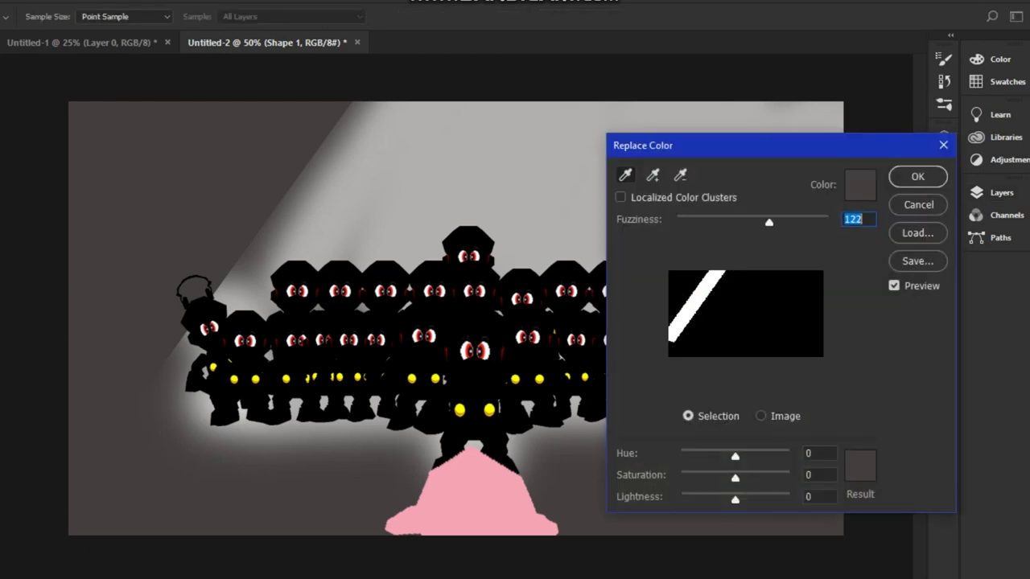
pyautogui.press('Escape')
# Darken the dark grey background to black using Replace Color with a fuzziness of 200
pyautogui.press('F7')
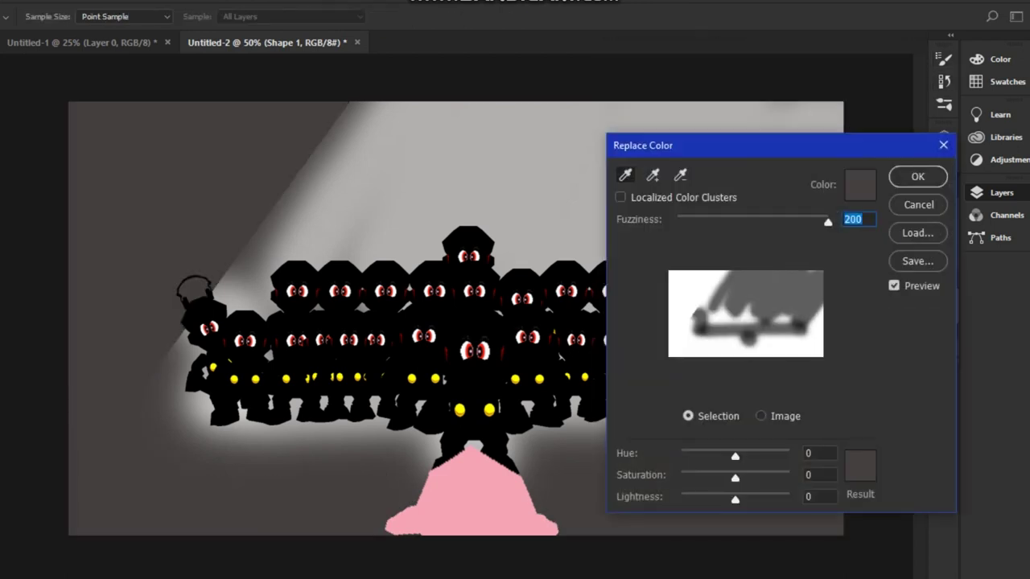
pyautogui.press('Tab')
pyautogui.press('Tab')
pyautogui.hotkey('shift', 'Down')
pyautogui.hotkey('shift', 'Down')
pyautogui.hotkey('shift', 'Down')
pyautogui.hotkey('shift', 'Down')
pyautogui.hotkey('shift', 'Down')
pyautogui.hotkey('shift', 'Down')
pyautogui.hotkey('shift', 'Down')
pyautogui.hotkey('shift', 'Down')
pyautogui.hotkey('shift', 'Down')
pyautogui.hotkey('shift', 'Down')
pyautogui.press('Up')
pyautogui.press('Up')
pyautogui.press('Up')
pyautogui.press('Up')
pyautogui.press('Up')
pyautogui.press('Up')
pyautogui.press('Up')
pyautogui.press('Up')
pyautogui.press('Up')
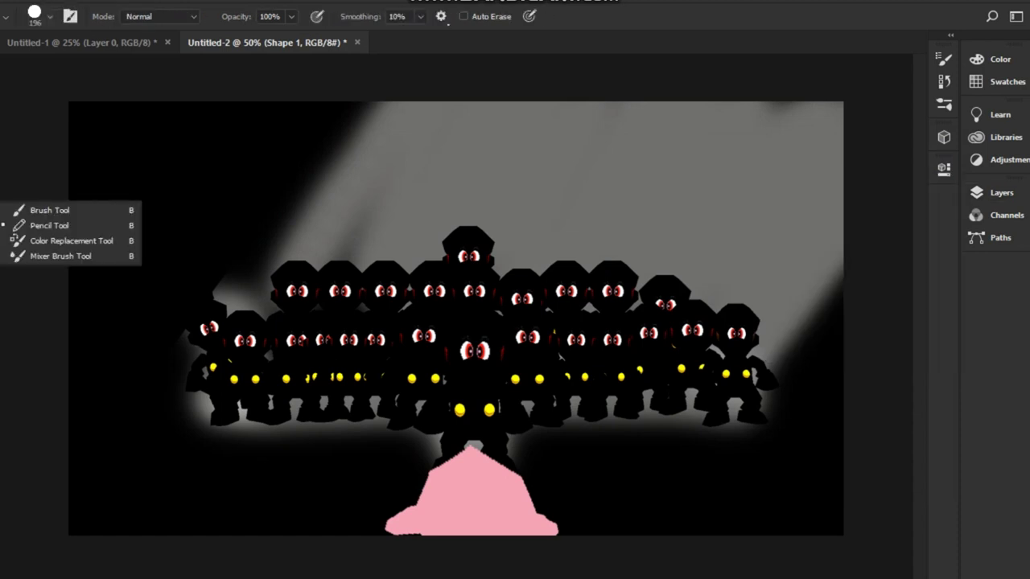
# Smooth the dark streaks and rough edge of the light above the crowd's left side with the Patch tool
pyautogui.press('j')
pyautogui.rightClick(660, 157)
pyautogui.press('Escape')
pyautogui.moveTo(402, 170); pyautogui.dragTo(342, 207)
pyautogui.moveTo(422, 232); pyautogui.dragTo(403, 171)
pyautogui.rightClick(490, 188)
pyautogui.click(532, 195)
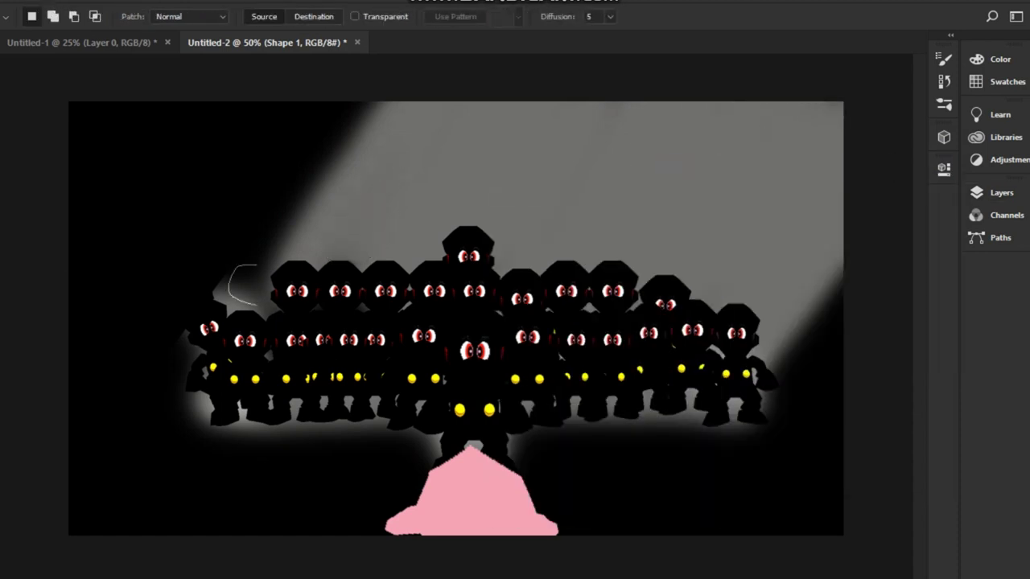
pyautogui.rightClick(354, 230)
pyautogui.click(402, 241)
# Darken the Kirby shape on Layer 27 by lowering its Hue/Saturation lightness
pyautogui.press('F7')
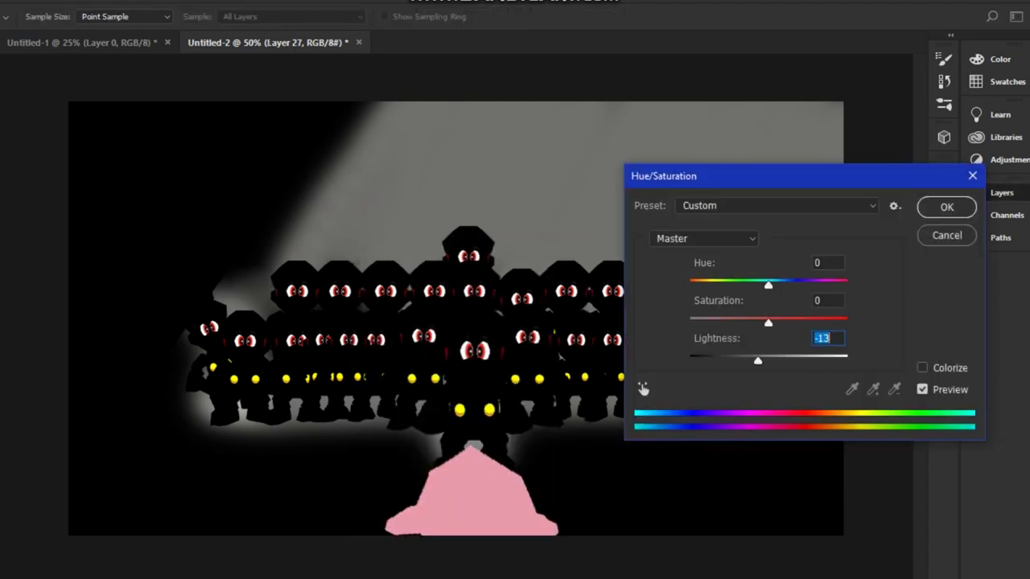
pyautogui.moveTo(761, 356); pyautogui.dragTo(726, 361)
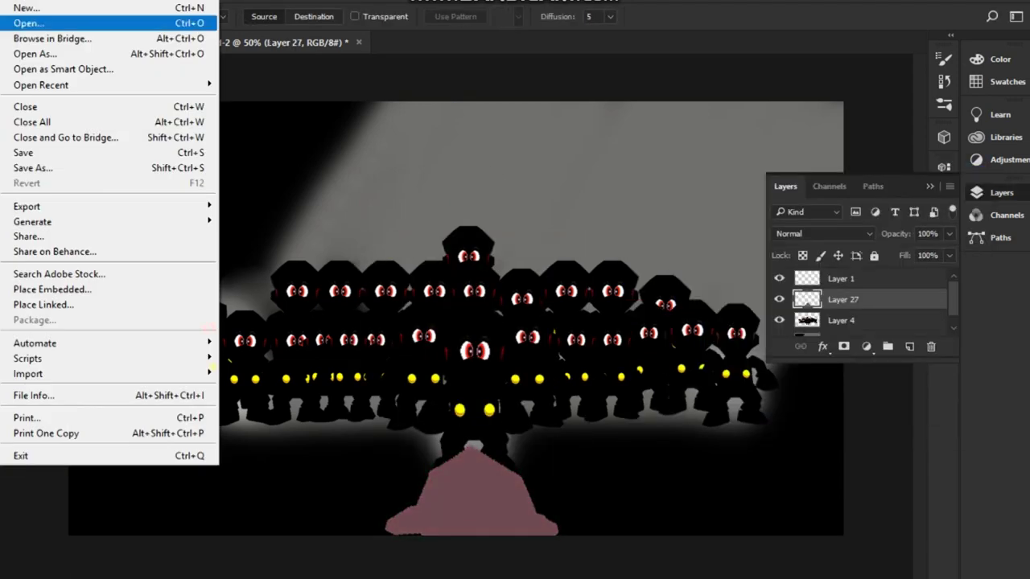
# Bring 1280px-Super_Smash_Bros._Ultimate_logo.svg from Downloads into Untitled-2 with a white stroke, scaled to about 23% in the canvas's lower-left corner
pyautogui.click(28, 23)
pyautogui.scroll(5, 60, 242)
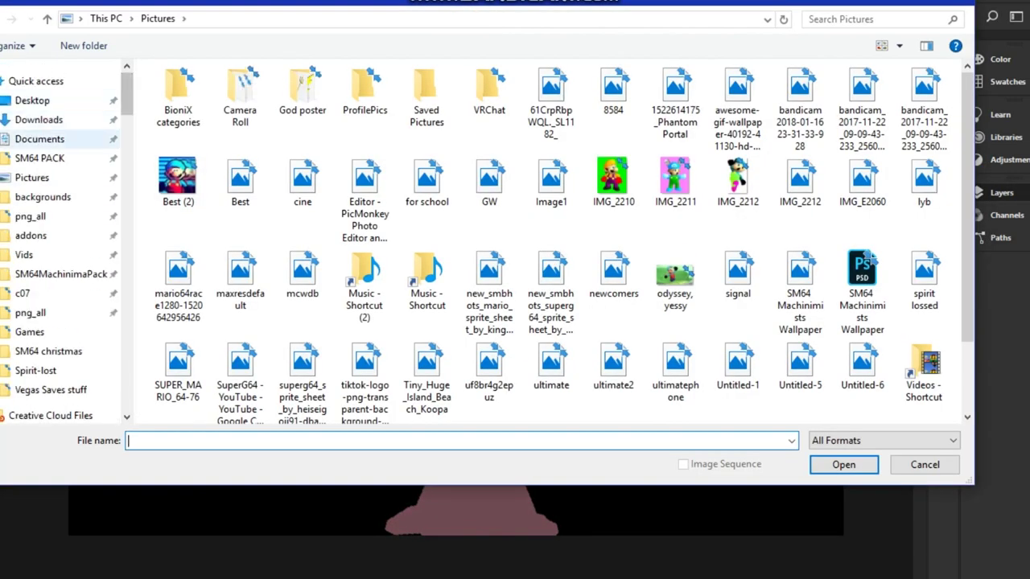
pyautogui.click(39, 119)
pyautogui.scroll(-5, 805, 121)
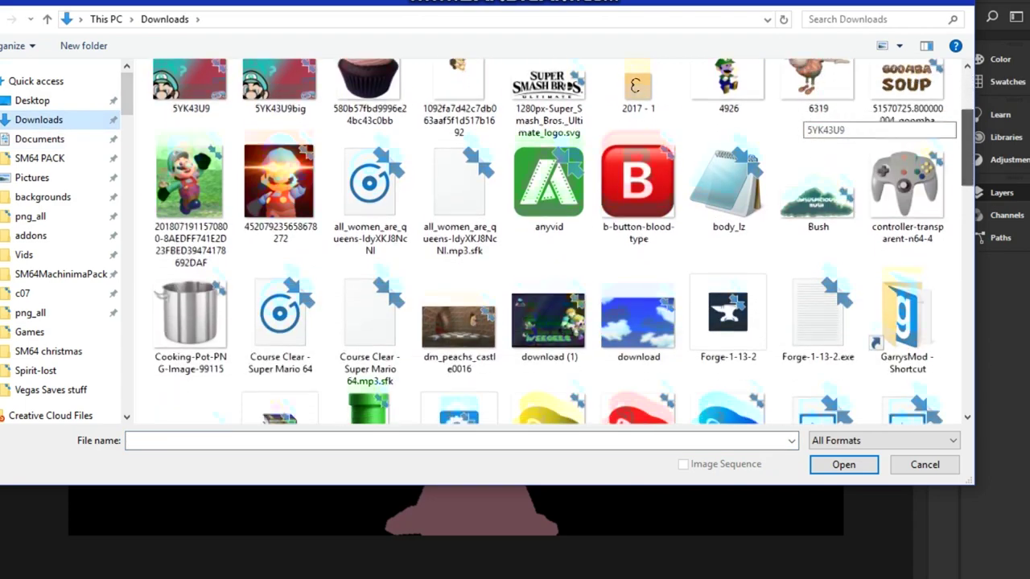
pyautogui.scroll(-10, 805, 121)
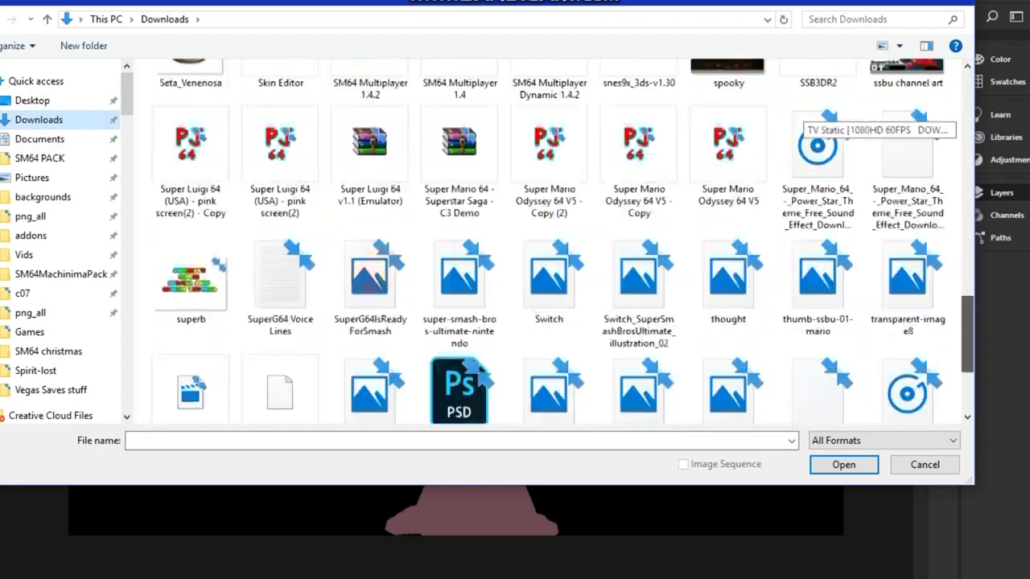
pyautogui.scroll(-3, 805, 121)
pyautogui.scroll(12, 804, 120)
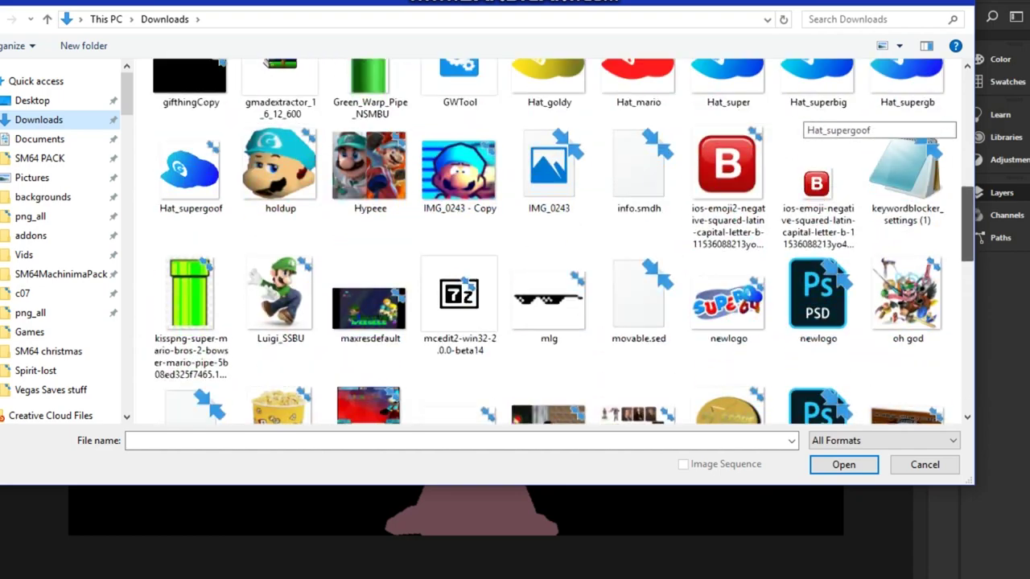
pyautogui.scroll(7, 901, 121)
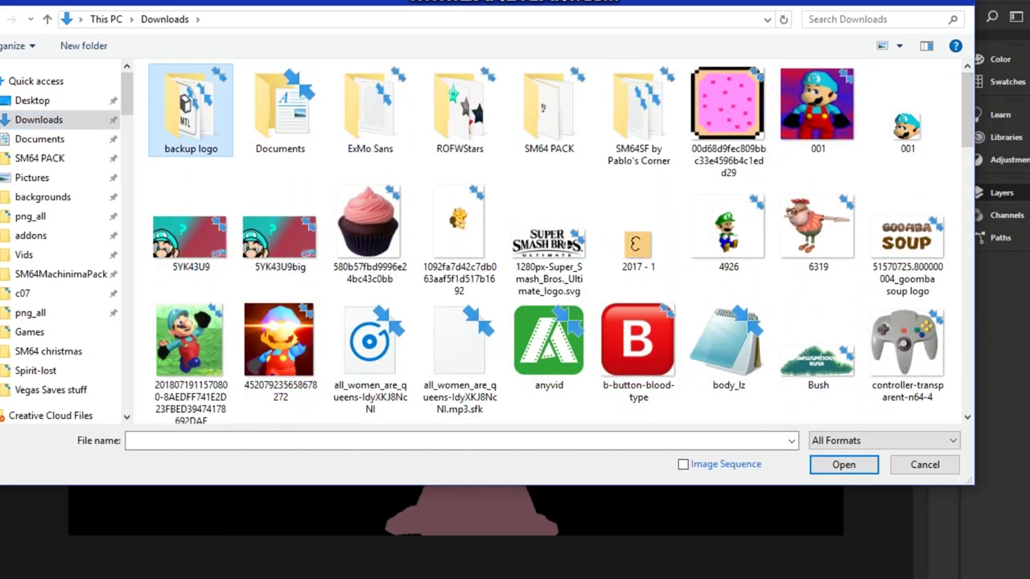
pyautogui.doubleClick(548, 242)
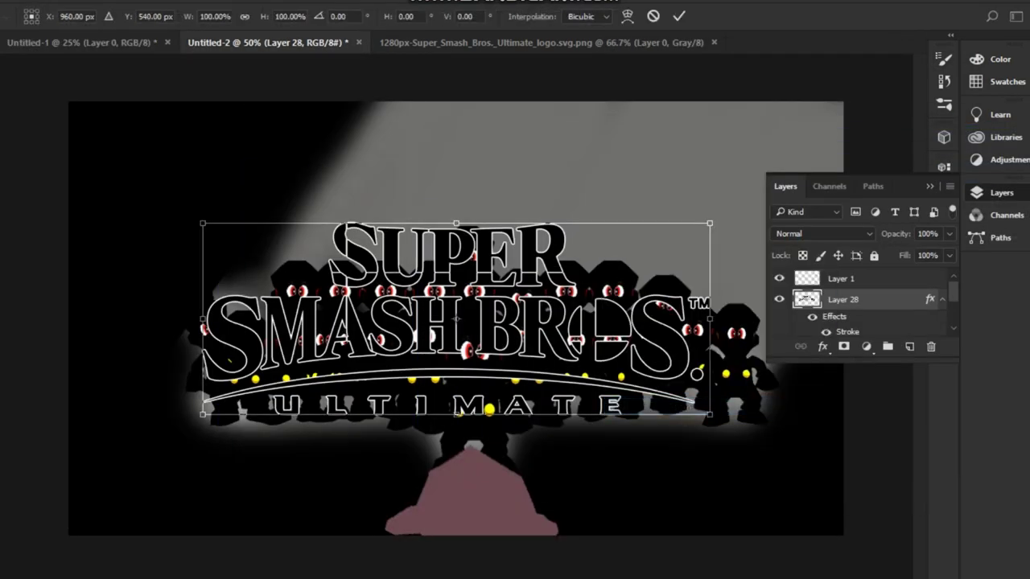
pyautogui.moveTo(345, 378); pyautogui.dragTo(190, 490)
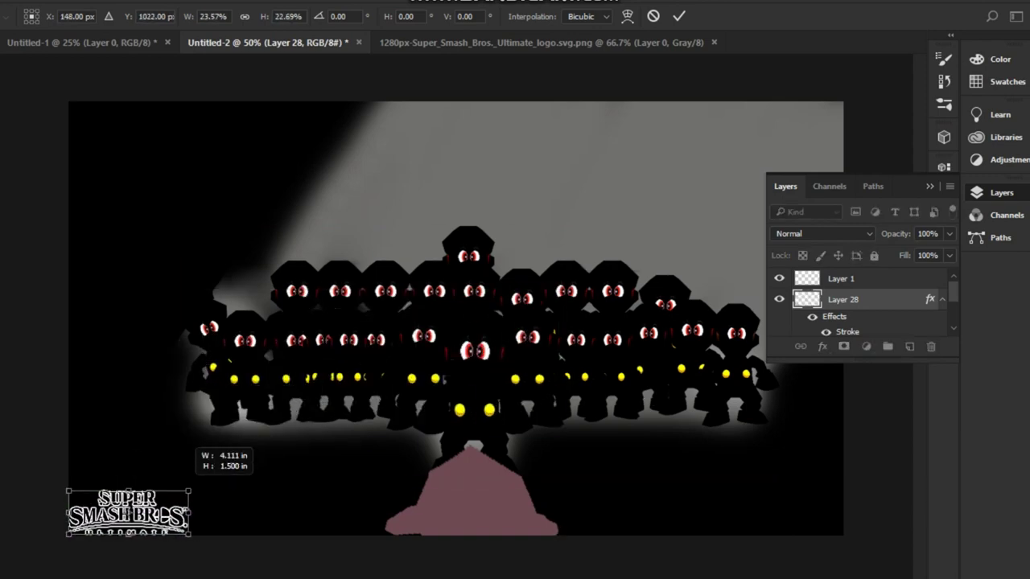
# Open the logo_remake image from the backup logo folder in Downloads
pyautogui.hotkey('alt', 'f')
pyautogui.click(24, 30)
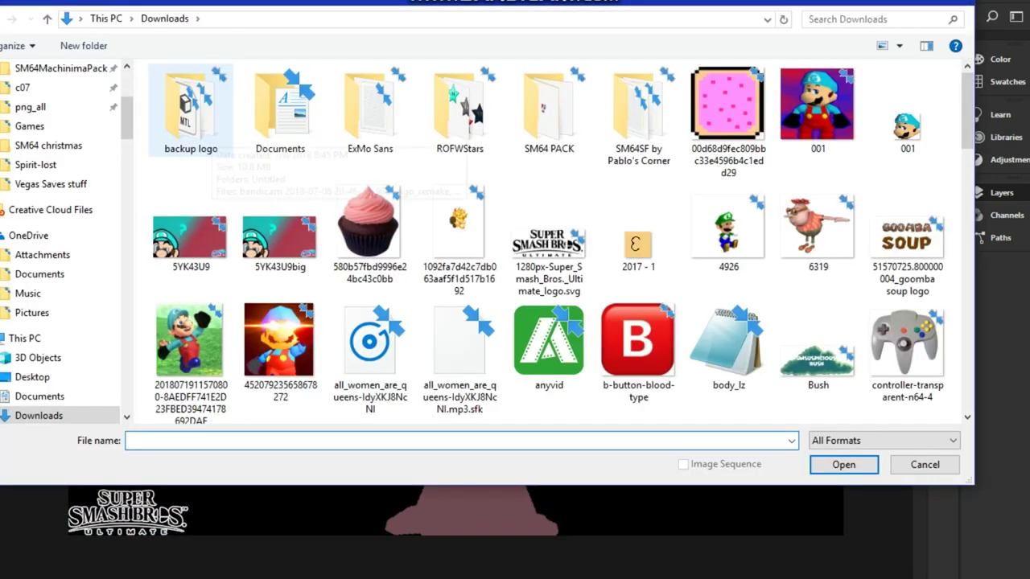
pyautogui.doubleClick(166, 105)
pyautogui.doubleClick(374, 113)
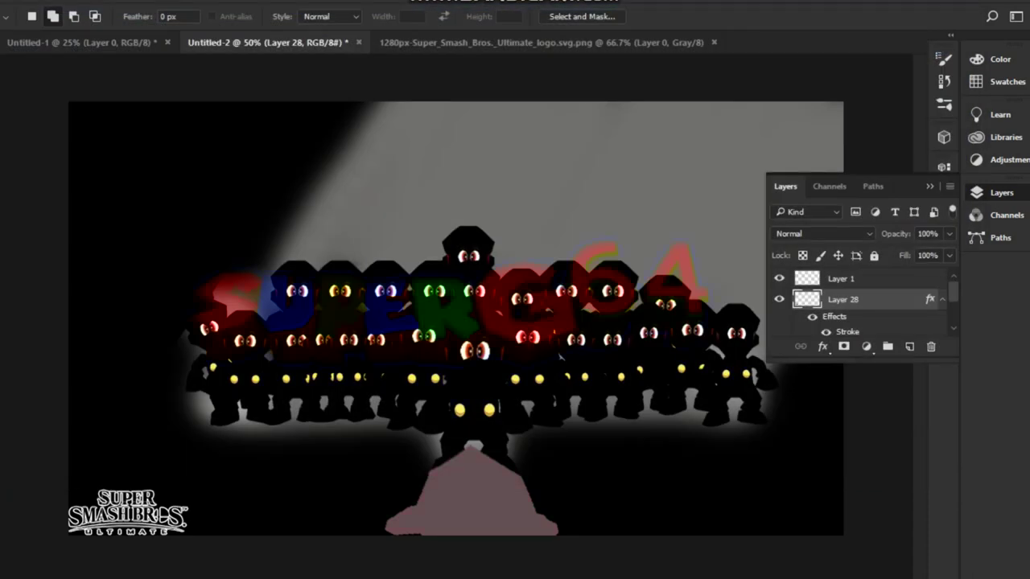
# Copy the SuperG64 logo into Untitled-2, scale it to about 10% by 12% and place it in the canvas's lower-right corner
pyautogui.hotkey('ctrl', 'c')
pyautogui.click(257, 42)
pyautogui.hotkey('ctrl', 'v')
pyautogui.hotkey('ctrl', 't')
pyautogui.moveTo(73, 217); pyautogui.dragTo(761, 391)
pyautogui.moveTo(833, 411); pyautogui.dragTo(802, 512)
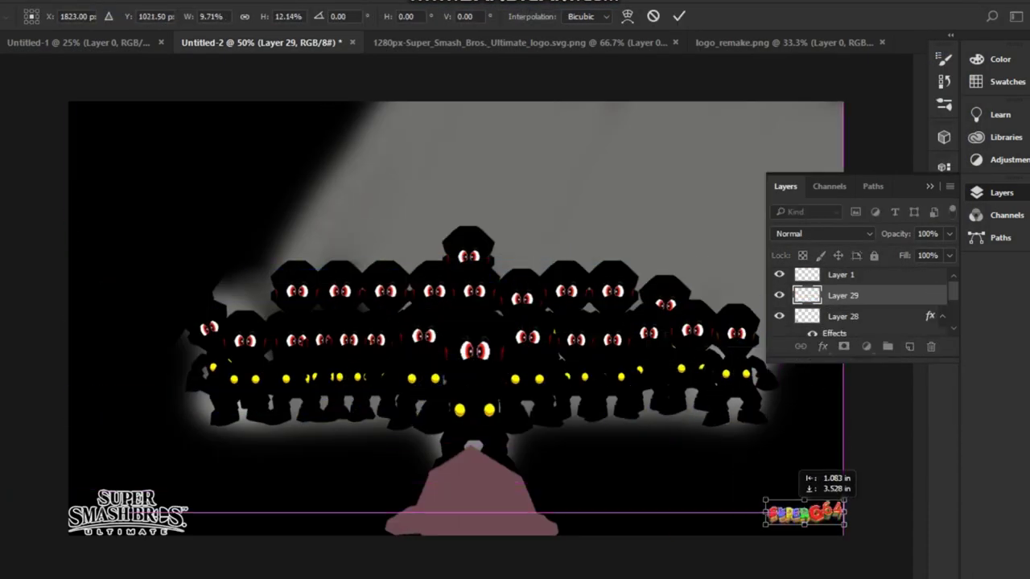
# Set the SuperG64 logo's opacity to 46%, shrink it to about 83% by 86% and place it on the canvas's bottom edge
pyautogui.rightClick(765, 547)
pyautogui.rightClick(796, 523)
pyautogui.click(804, 354)
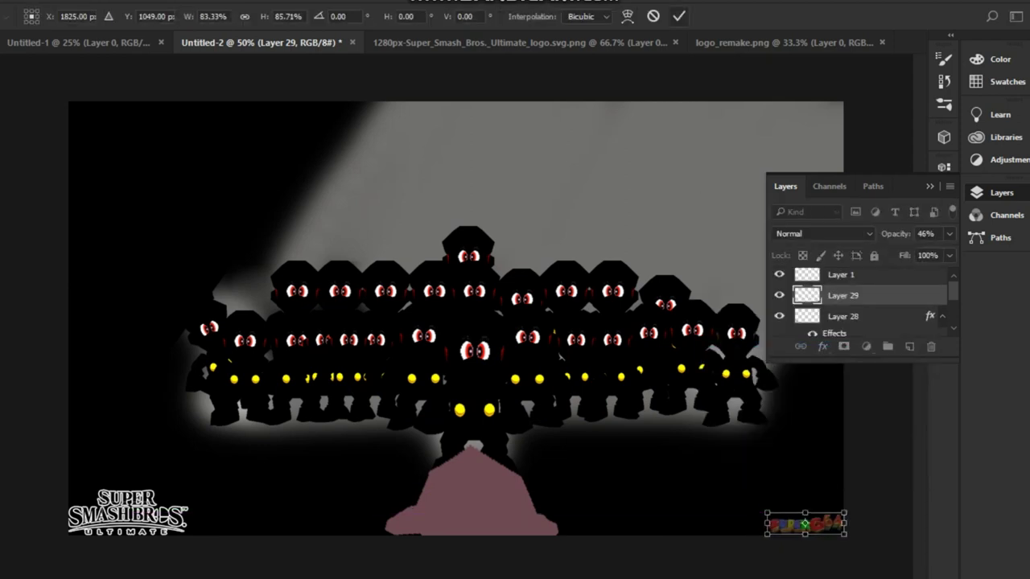
# Try to cut the 64 out of the SuperG64 logo for reuse as a separate element
pyautogui.rightClick(79, 206)
pyautogui.press('Escape')
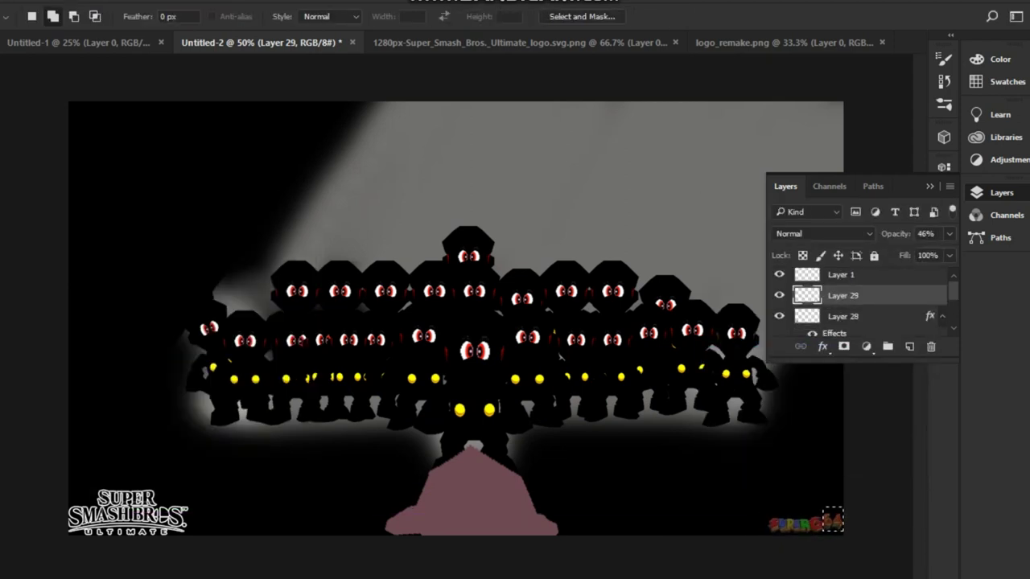
pyautogui.hotkey('ctrl', 'j')
pyautogui.rightClick(417, 175)
pyautogui.click(451, 349)
pyautogui.moveTo(799, 488); pyautogui.dragTo(483, 418)
pyautogui.press('Escape')
pyautogui.click(784, 42)
pyautogui.rightClick(568, 224)
pyautogui.press('Escape')
pyautogui.moveTo(567, 227); pyautogui.dragTo(686, 320)
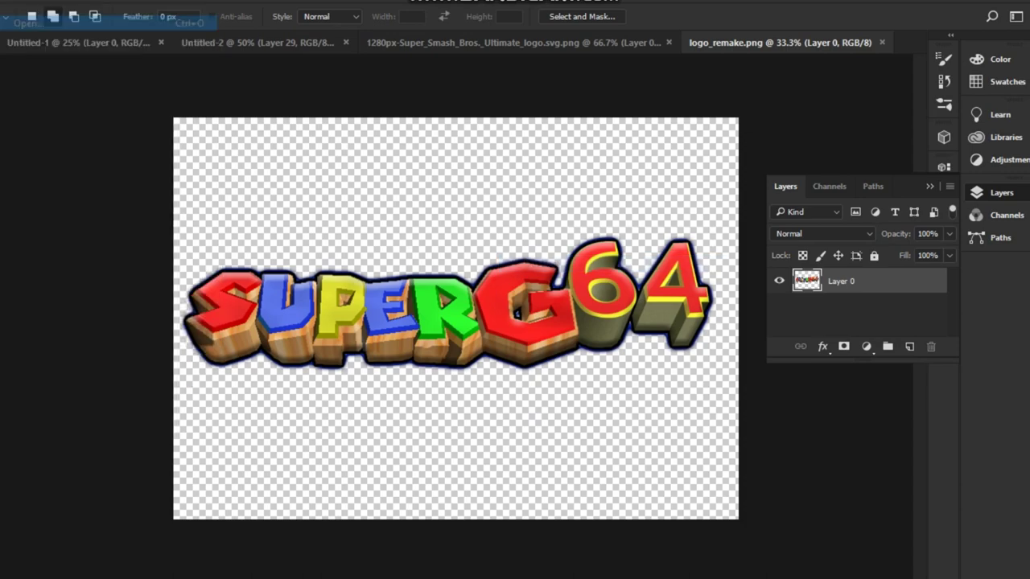
# Open Super_Mario_64 from the backup logo folder and select its 64 with the Quick Selection tool
pyautogui.hotkey('ctrl', 'o')
pyautogui.click(281, 128)
pyautogui.doubleClick(647, 124)
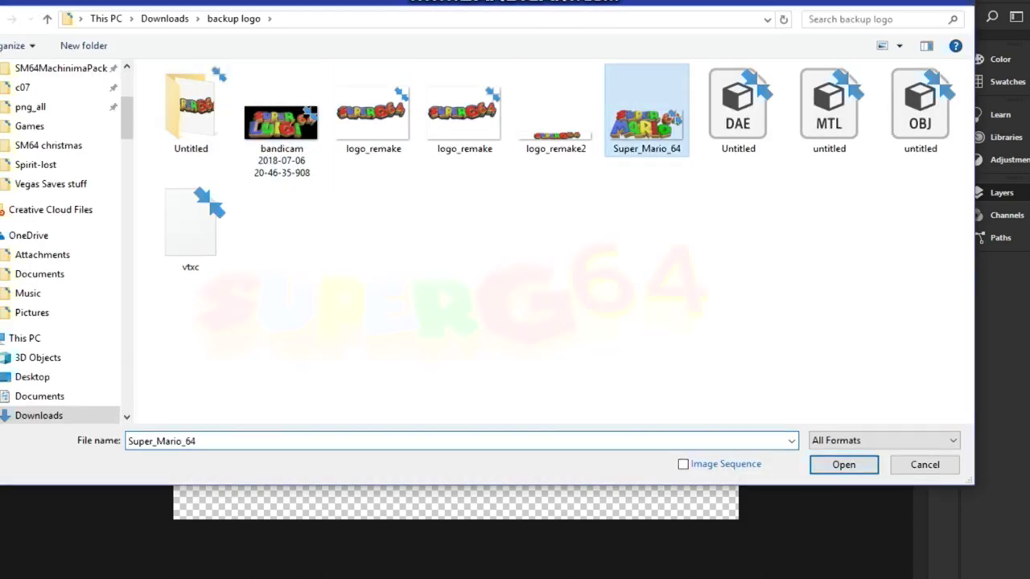
pyautogui.press('w')
pyautogui.click(118, 16)
pyautogui.moveTo(684, 225); pyautogui.dragTo(692, 290)
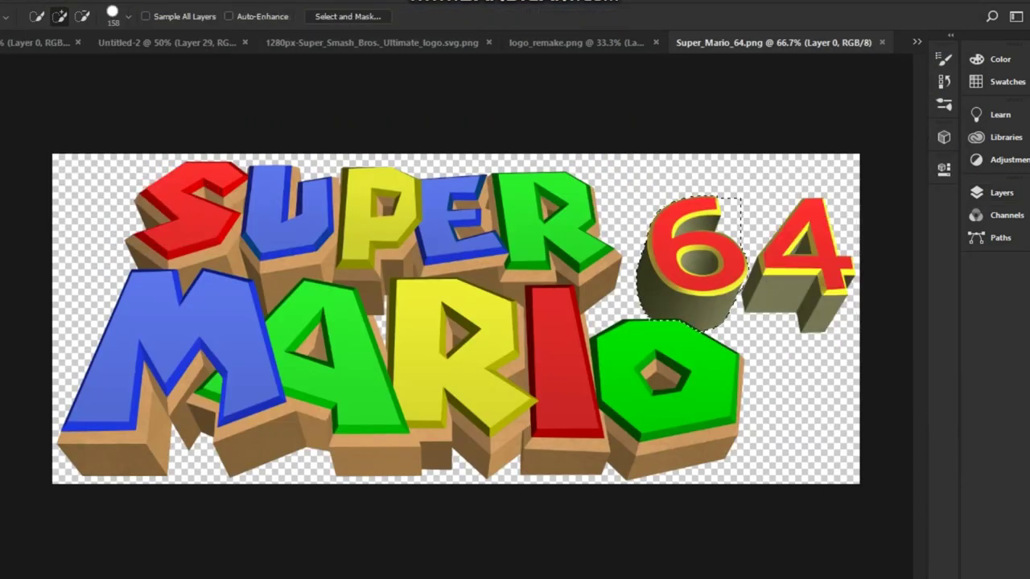
# Copy the 64 into Untitled-2, scale it to about 16% by 13% and place it beside the Super Smash Bros. Ultimate logo
pyautogui.hotkey('ctrl', 'c')
pyautogui.click(165, 42)
pyautogui.hotkey('ctrl', 'v')
pyautogui.hotkey('ctrl', 't')
pyautogui.moveTo(460, 305); pyautogui.dragTo(272, 485)
pyautogui.moveTo(286, 497); pyautogui.dragTo(197, 503)
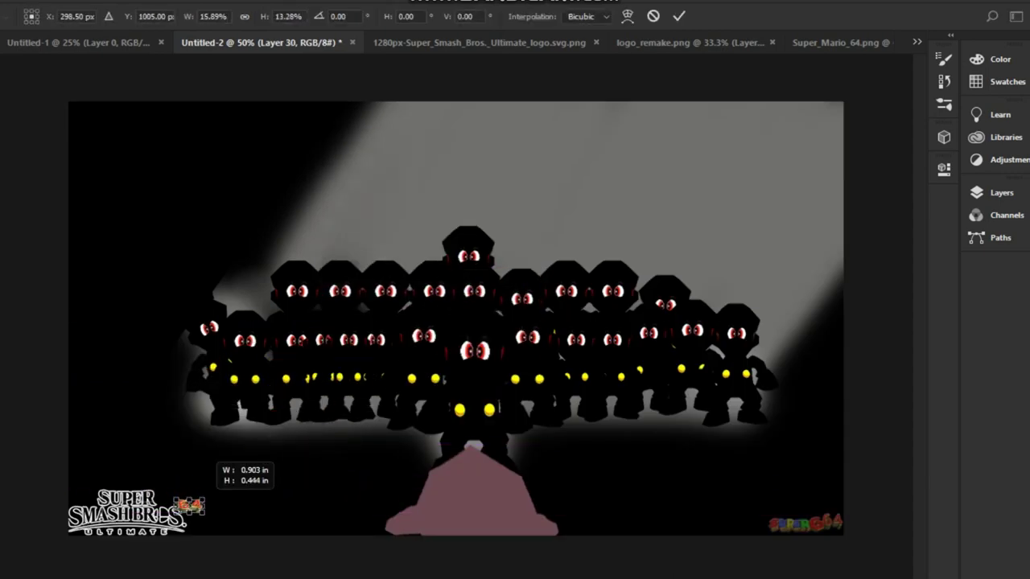
# Examine the 64 beside the Super Smash Bros. Ultimate logo up close at 200%
pyautogui.press('z')
pyautogui.hotkey('ctrl', '-')
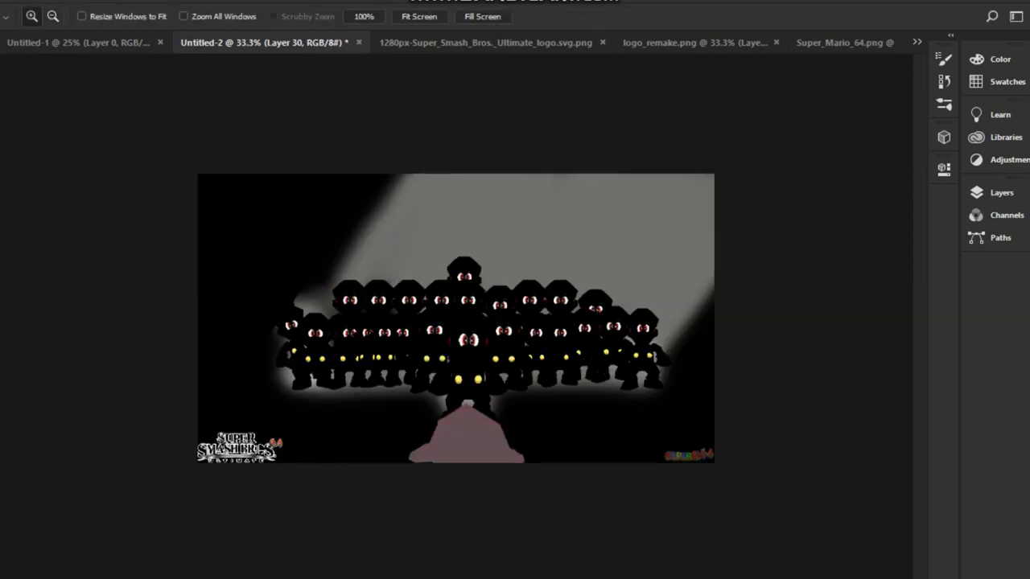
pyautogui.moveTo(463, 406); pyautogui.dragTo(467, 411)
pyautogui.hotkey('ctrl', '-')
pyautogui.hotkey('ctrl', '-')
pyautogui.hotkey('ctrl', '-')
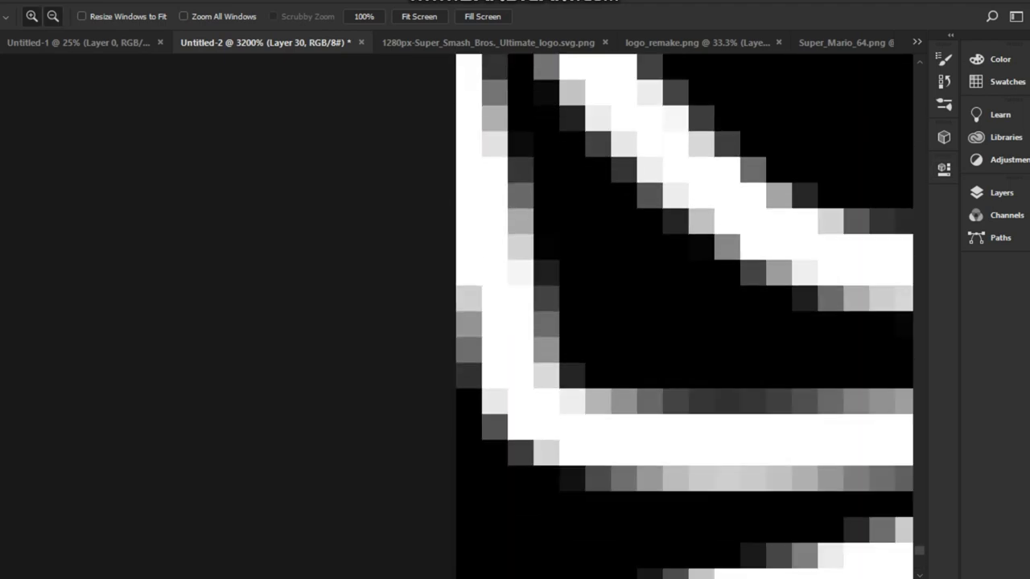
pyautogui.hotkey('ctrl', '-')
pyautogui.hotkey('ctrl', '-')
pyautogui.hotkey('ctrl', '-')
pyautogui.hotkey('ctrl', '-')
pyautogui.hotkey('ctrl', '-')
pyautogui.hotkey('ctrl', '-')
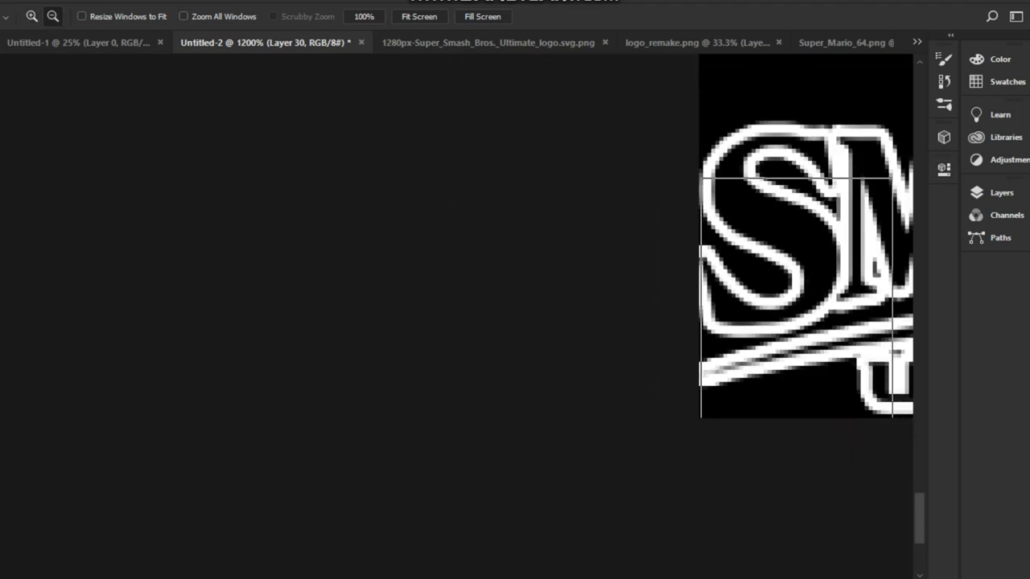
pyautogui.hotkey('ctrl', '0')
pyautogui.hotkey('ctrl', '+')
pyautogui.hotkey('ctrl', '+')
pyautogui.hotkey('ctrl', '+')
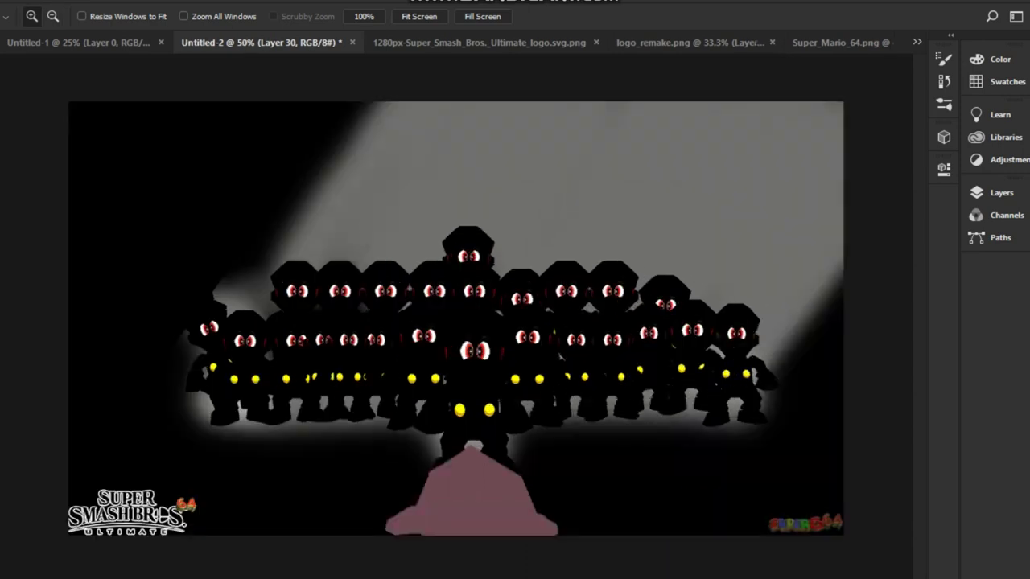
pyautogui.hotkey('ctrl', '+')
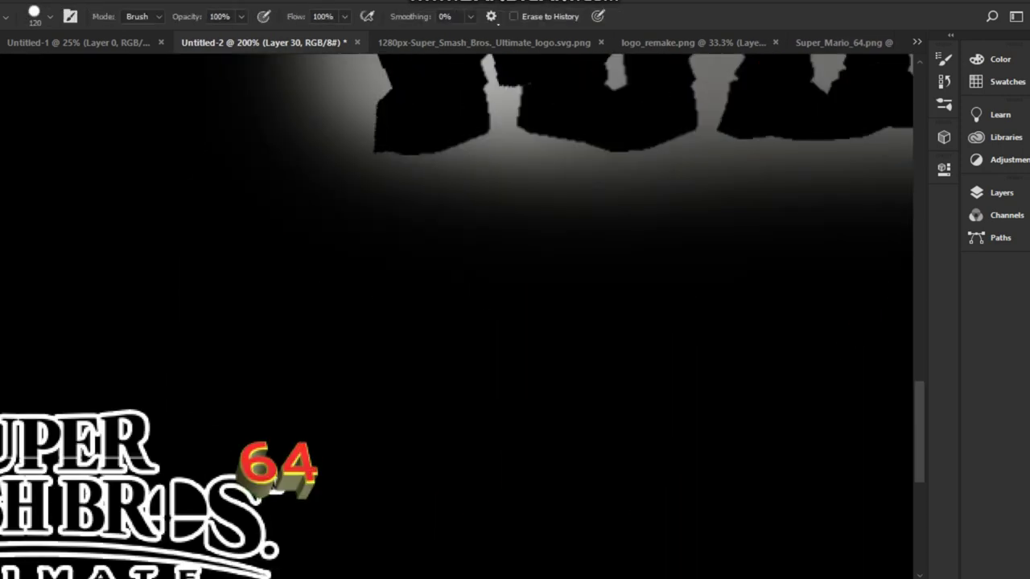
# Add a white Stroke layer style around the 64 beside the Super Smash Bros. Ultimate logo
pyautogui.rightClick(275, 489)
pyautogui.click(321, 416)
pyautogui.moveTo(310, 455)
pyautogui.mouseDown()
pyautogui.moveTo(346, 449)
pyautogui.moveTo(285, 411)
pyautogui.moveTo(298, 458)
pyautogui.mouseUp()
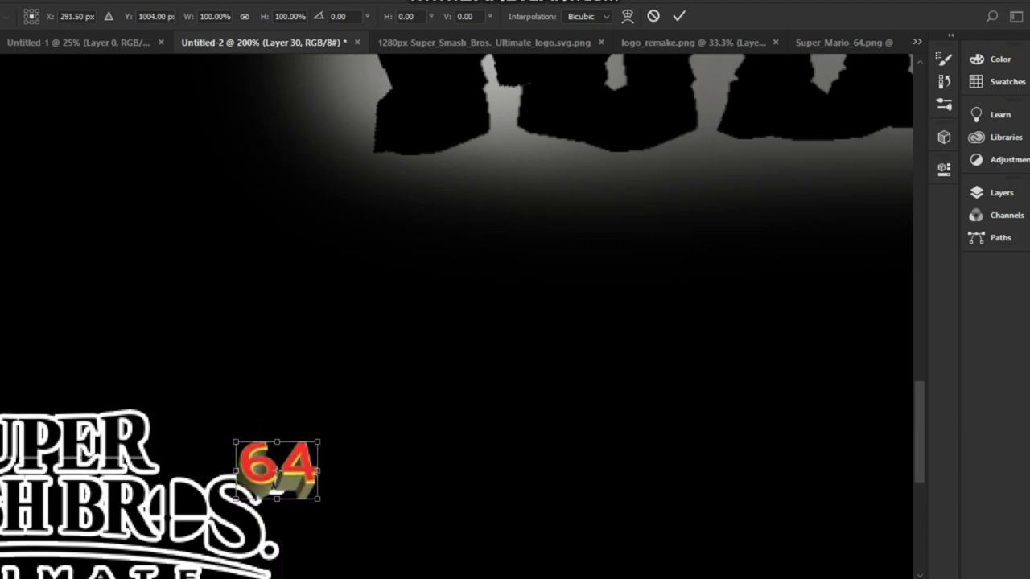
pyautogui.click(1002, 192)
pyautogui.rightClick(837, 296)
pyautogui.click(528, 107)
pyautogui.click(473, 418)
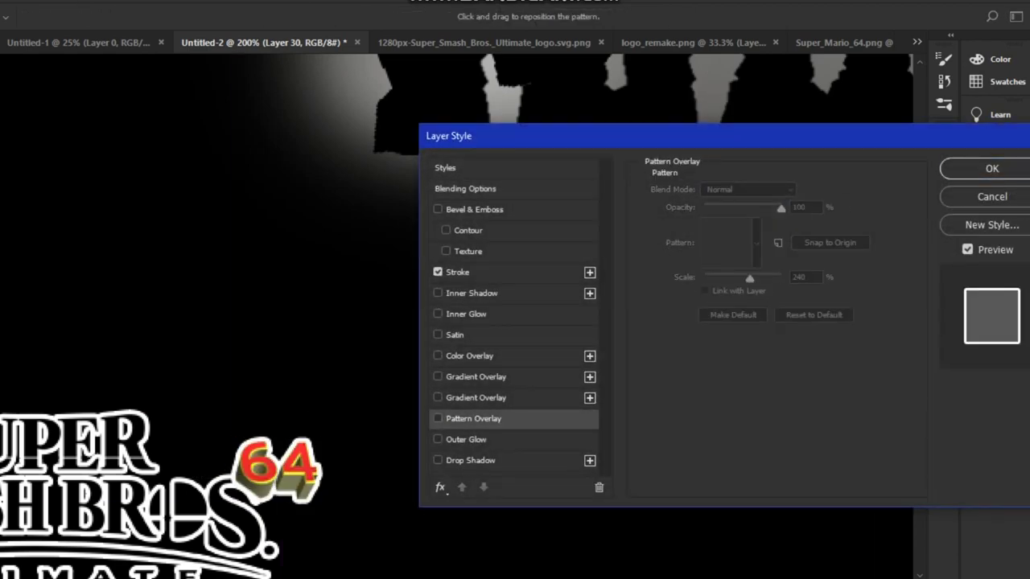
pyautogui.press('Escape')
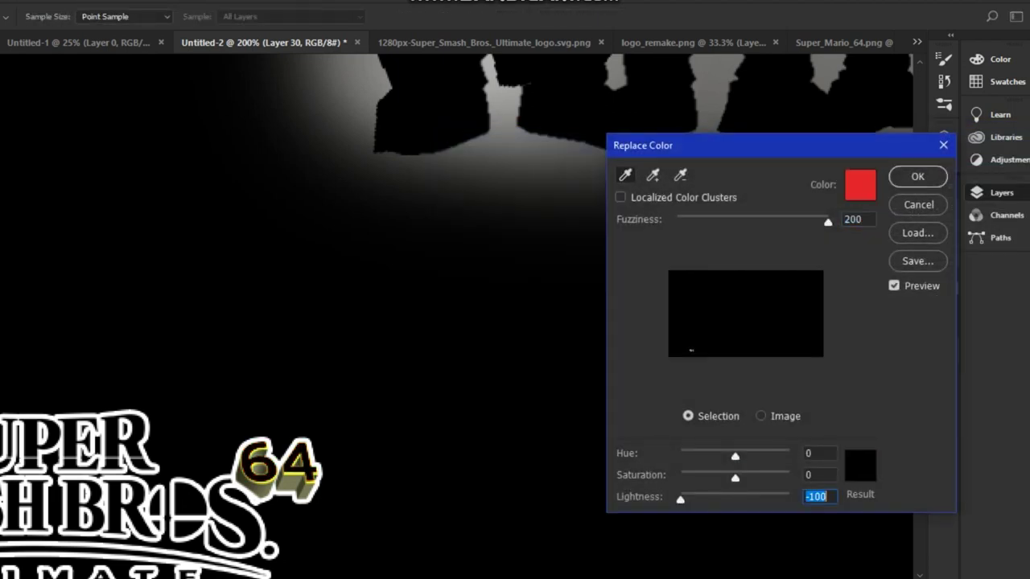
# Use Replace Color at fuzziness 200 to turn the 64's red black with lightness -100, and mute its yellow
pyautogui.press('Escape')
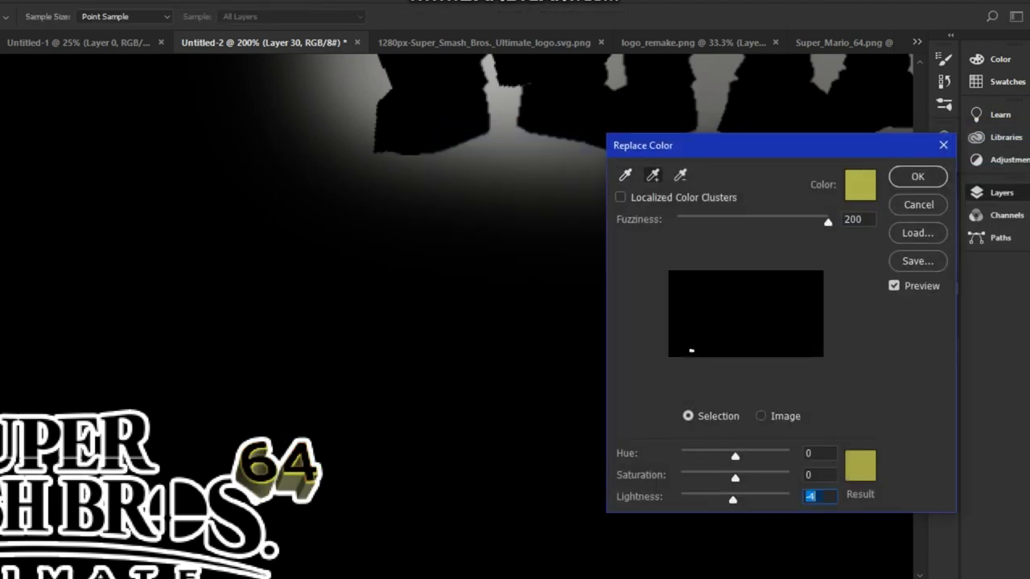
pyautogui.press('Escape')
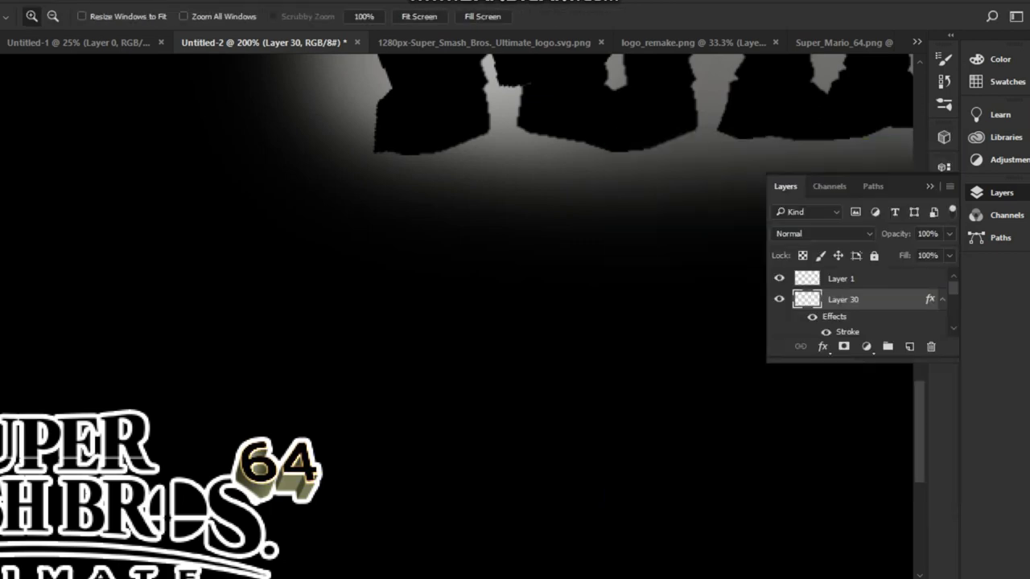
# Save the composition as a PNG named SSBU64 in the Downloads folder
pyautogui.rightClick(242, 448)
pyautogui.click(241, 449)
pyautogui.hotkey('ctrl', 'alt', 'shift', 'w')
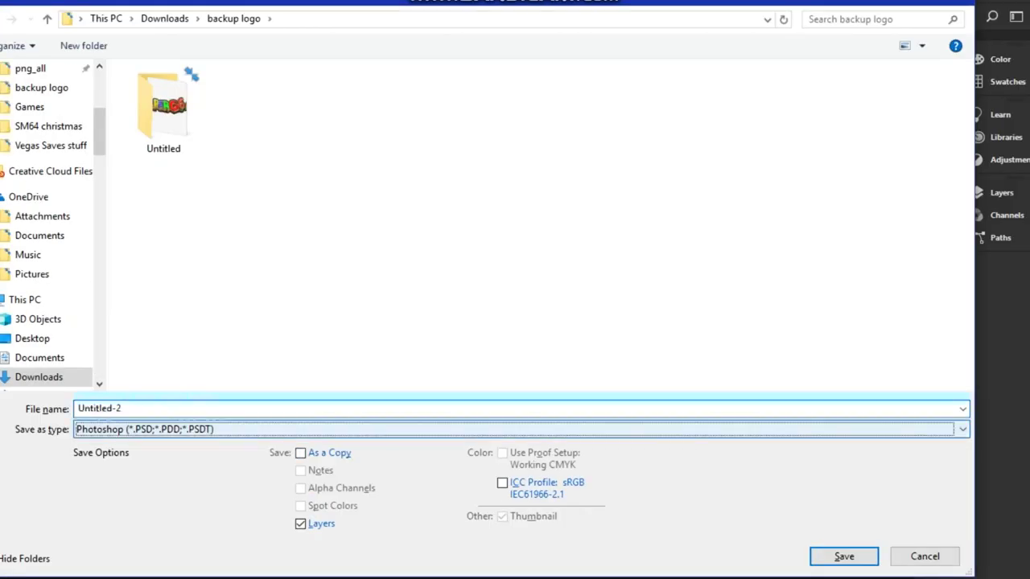
pyautogui.write('p')
pyautogui.write('U64')
pyautogui.hotkey('alt', 'Up')
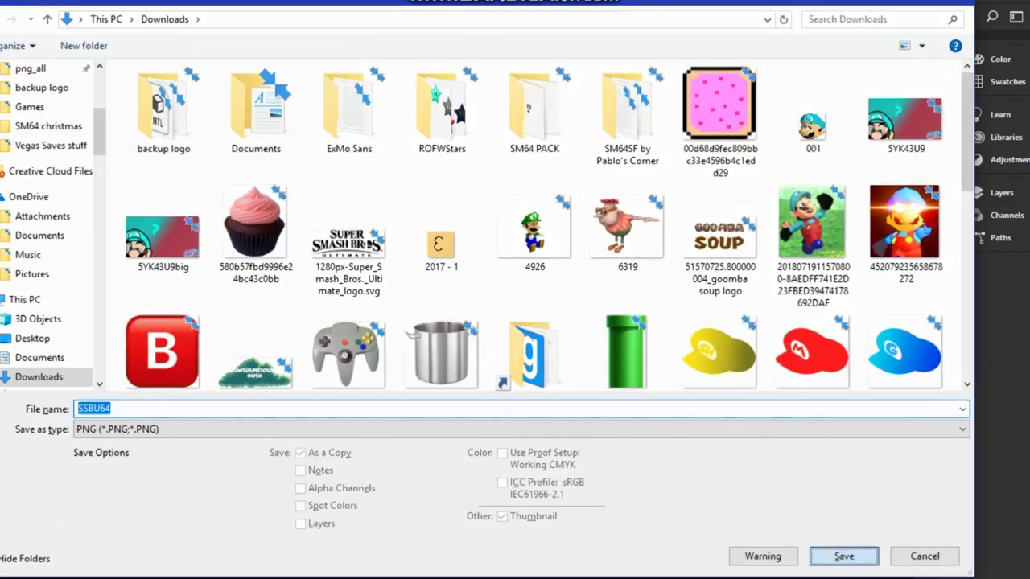
pyautogui.press('Return')
pyautogui.press('Return')
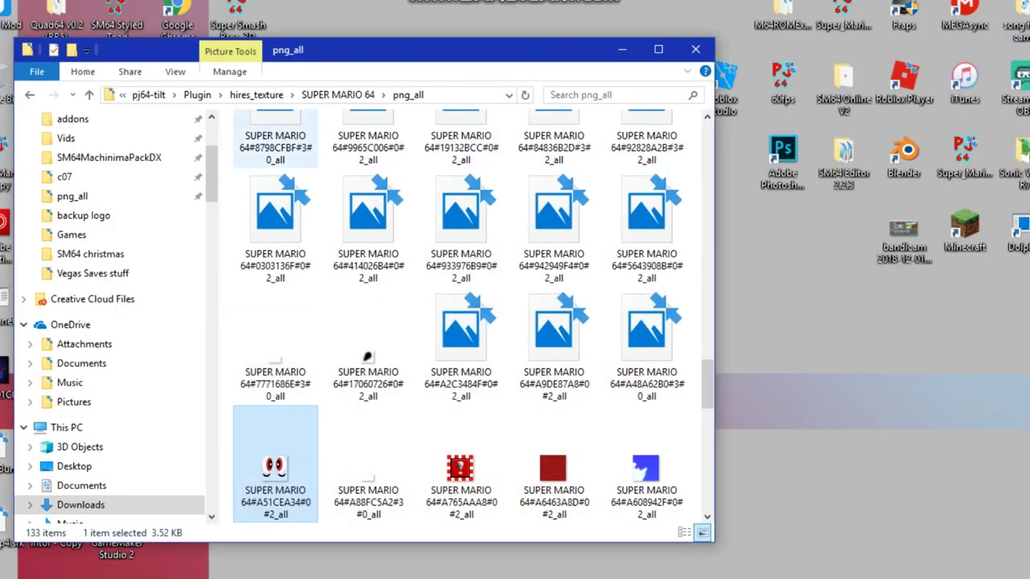
# Set the SSBU64 picture from the Downloads folder as the desktop background and clear the open windows to view it
pyautogui.click(80, 170)
pyautogui.scroll(-5, 554, 322)
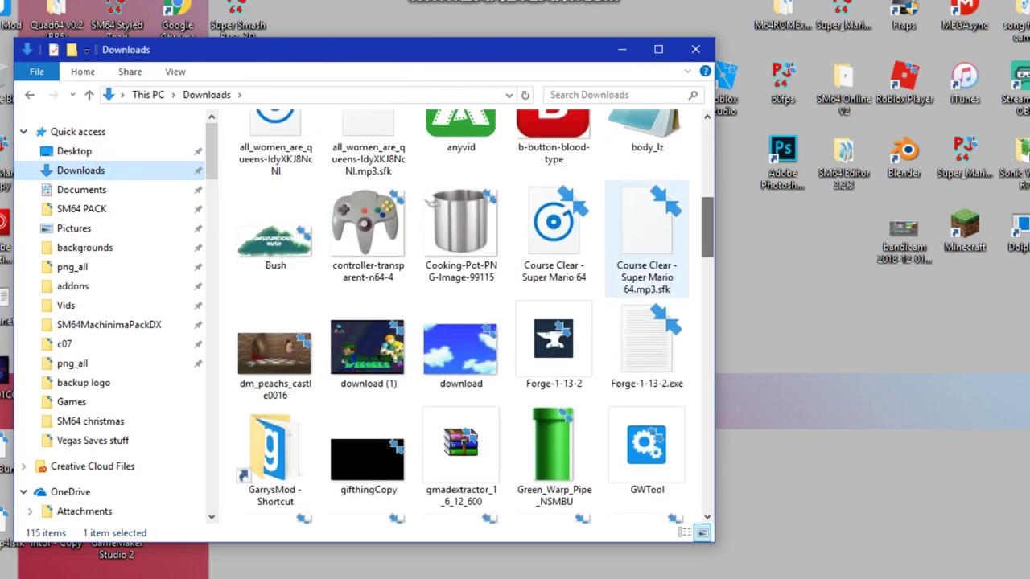
pyautogui.click(554, 342)
pyautogui.scroll(-10, 463, 322)
pyautogui.rightClick(378, 346)
pyautogui.press('Escape')
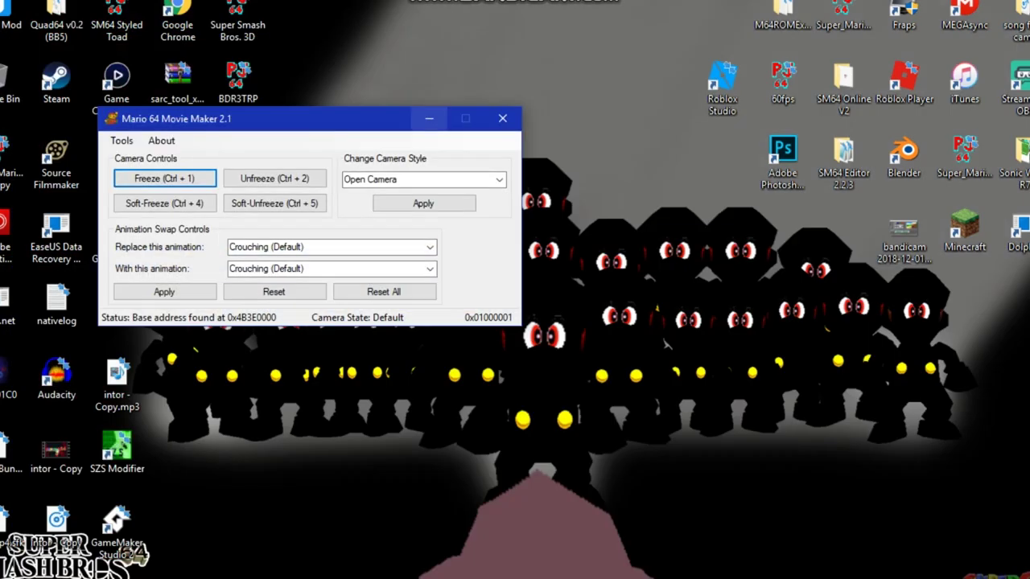
pyautogui.press('super+Down')
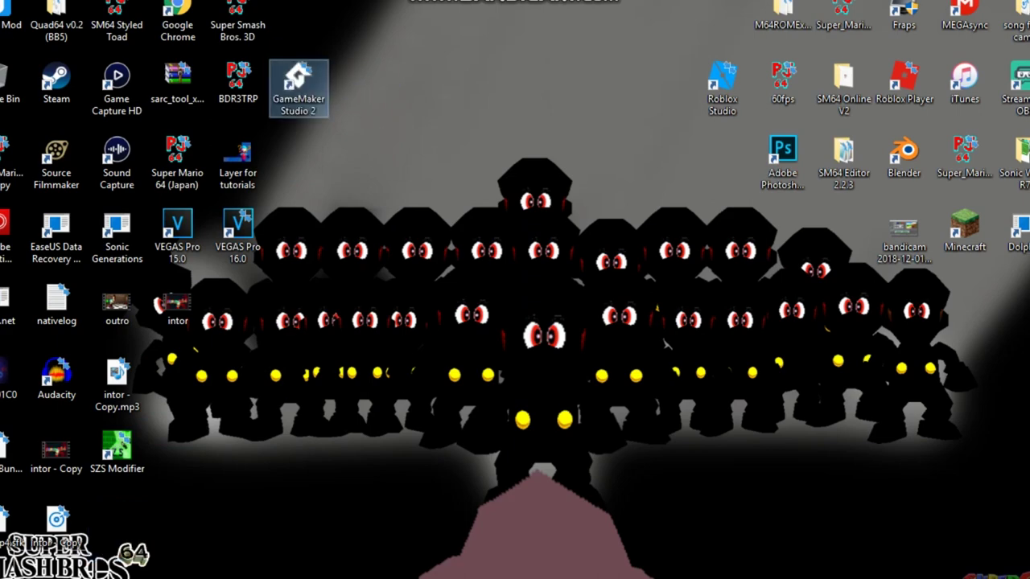